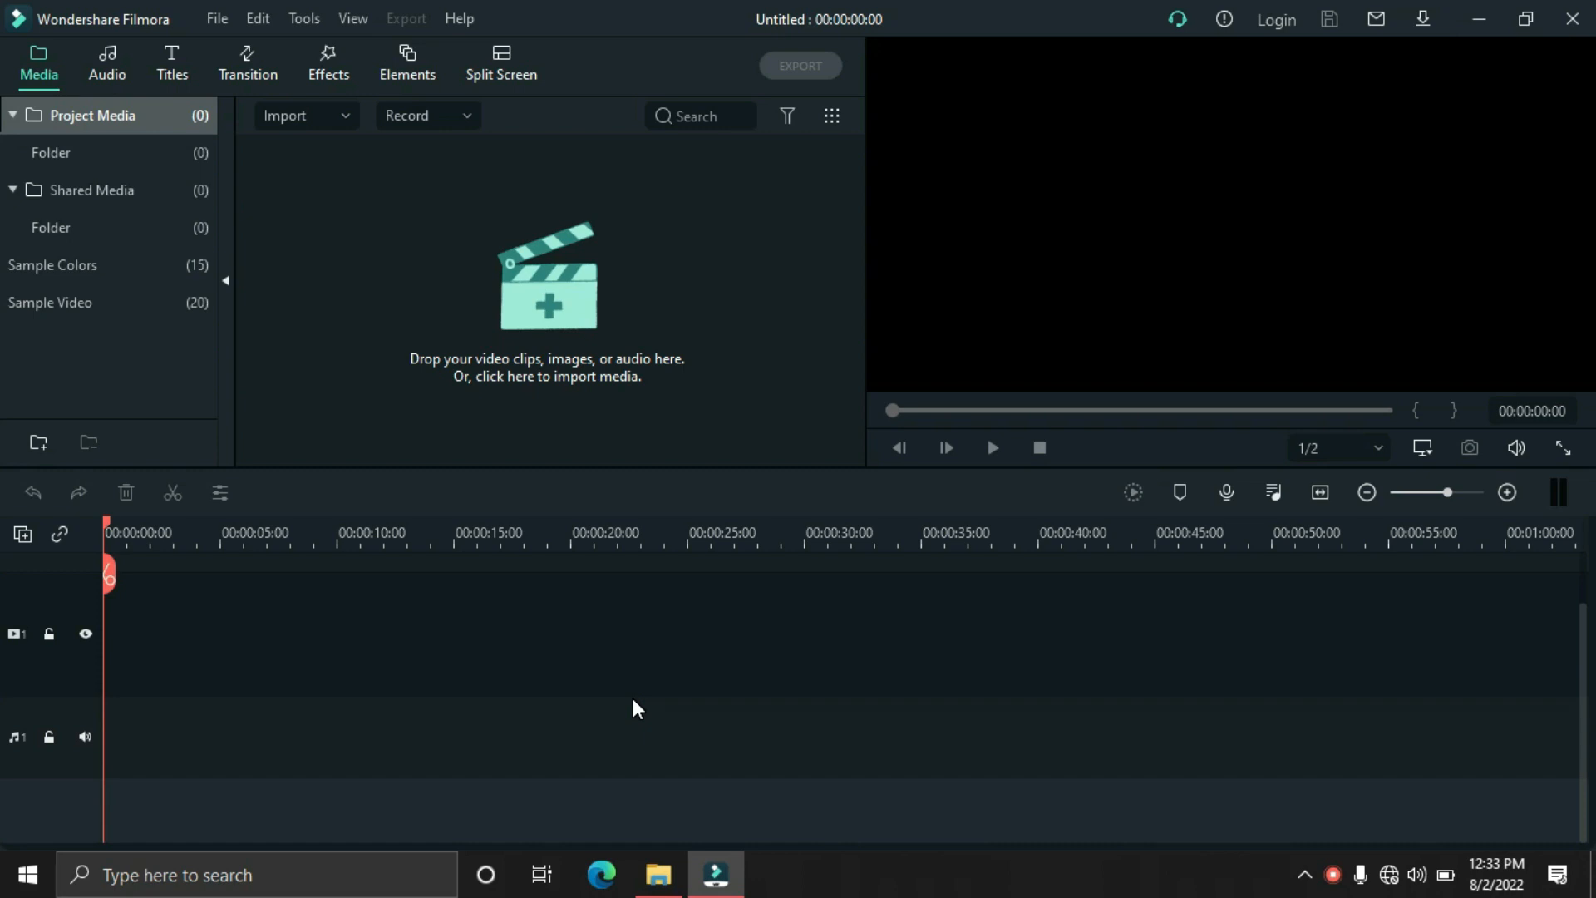
Step: Import Fire (BGM), Fire VFX (Purple) and Floor Texture from the Fire Reveal folder into the project media
left_click(543, 320)
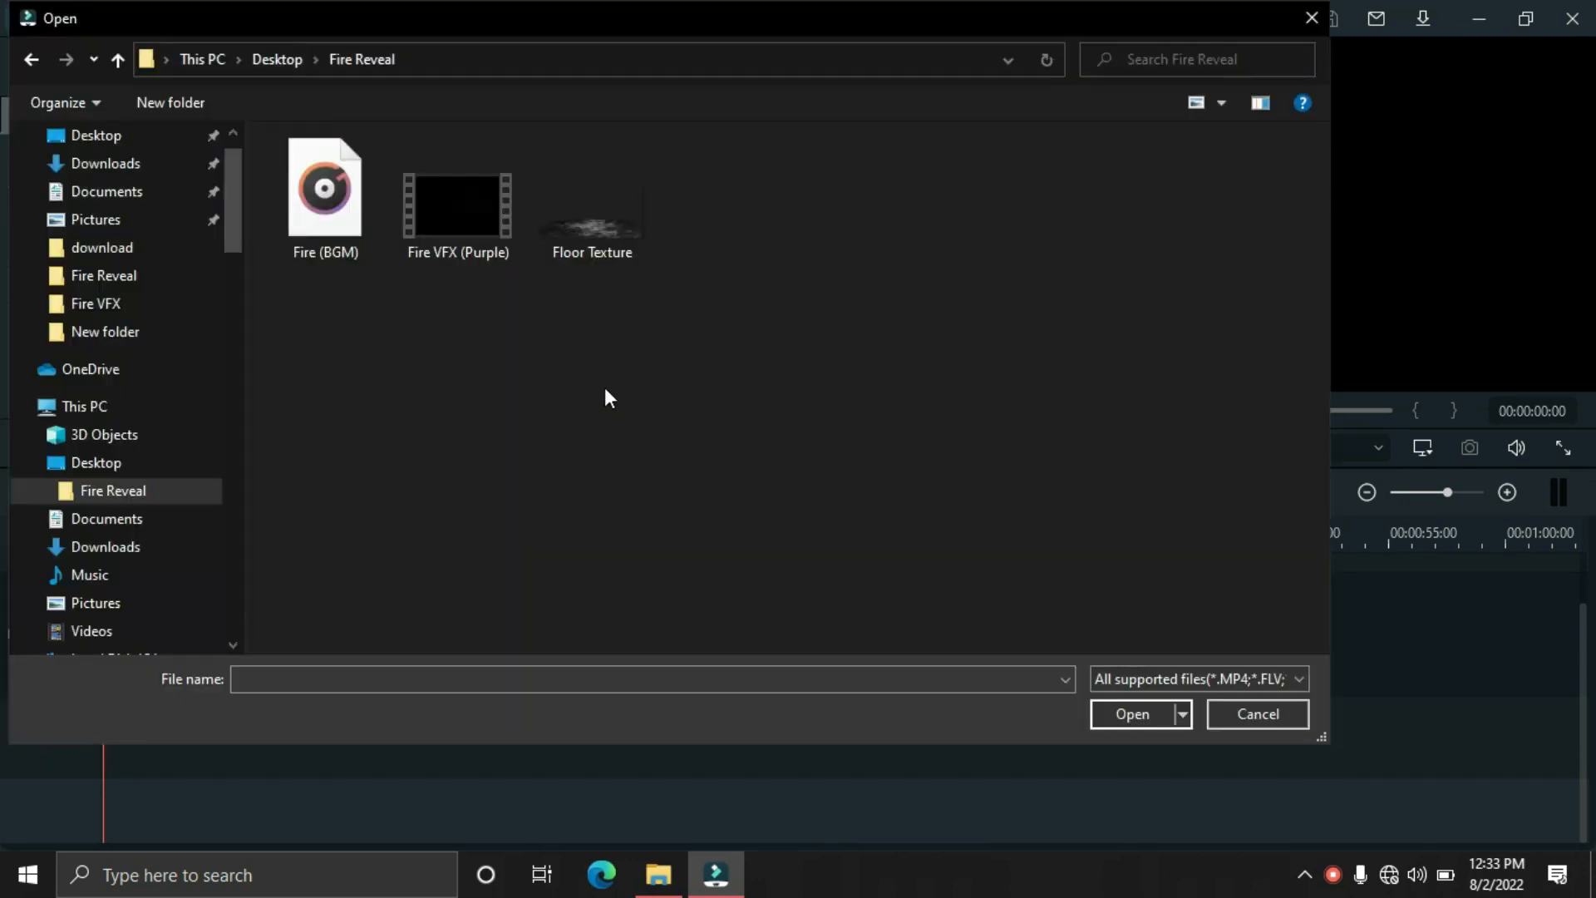
left_click_drag(629, 355, 318, 237)
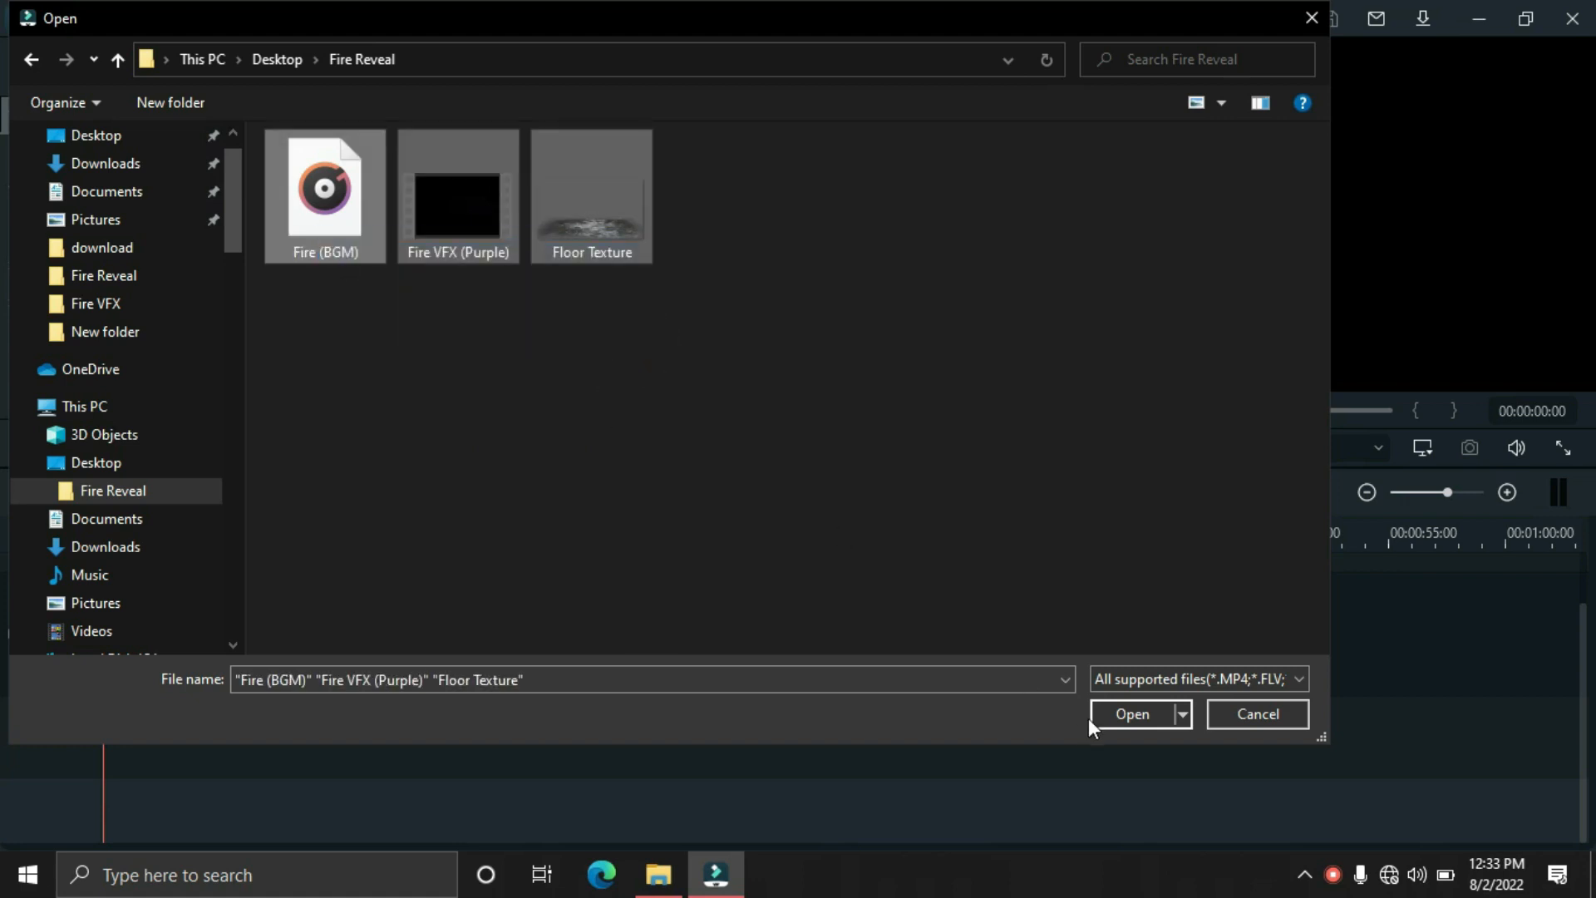
left_click(1130, 714)
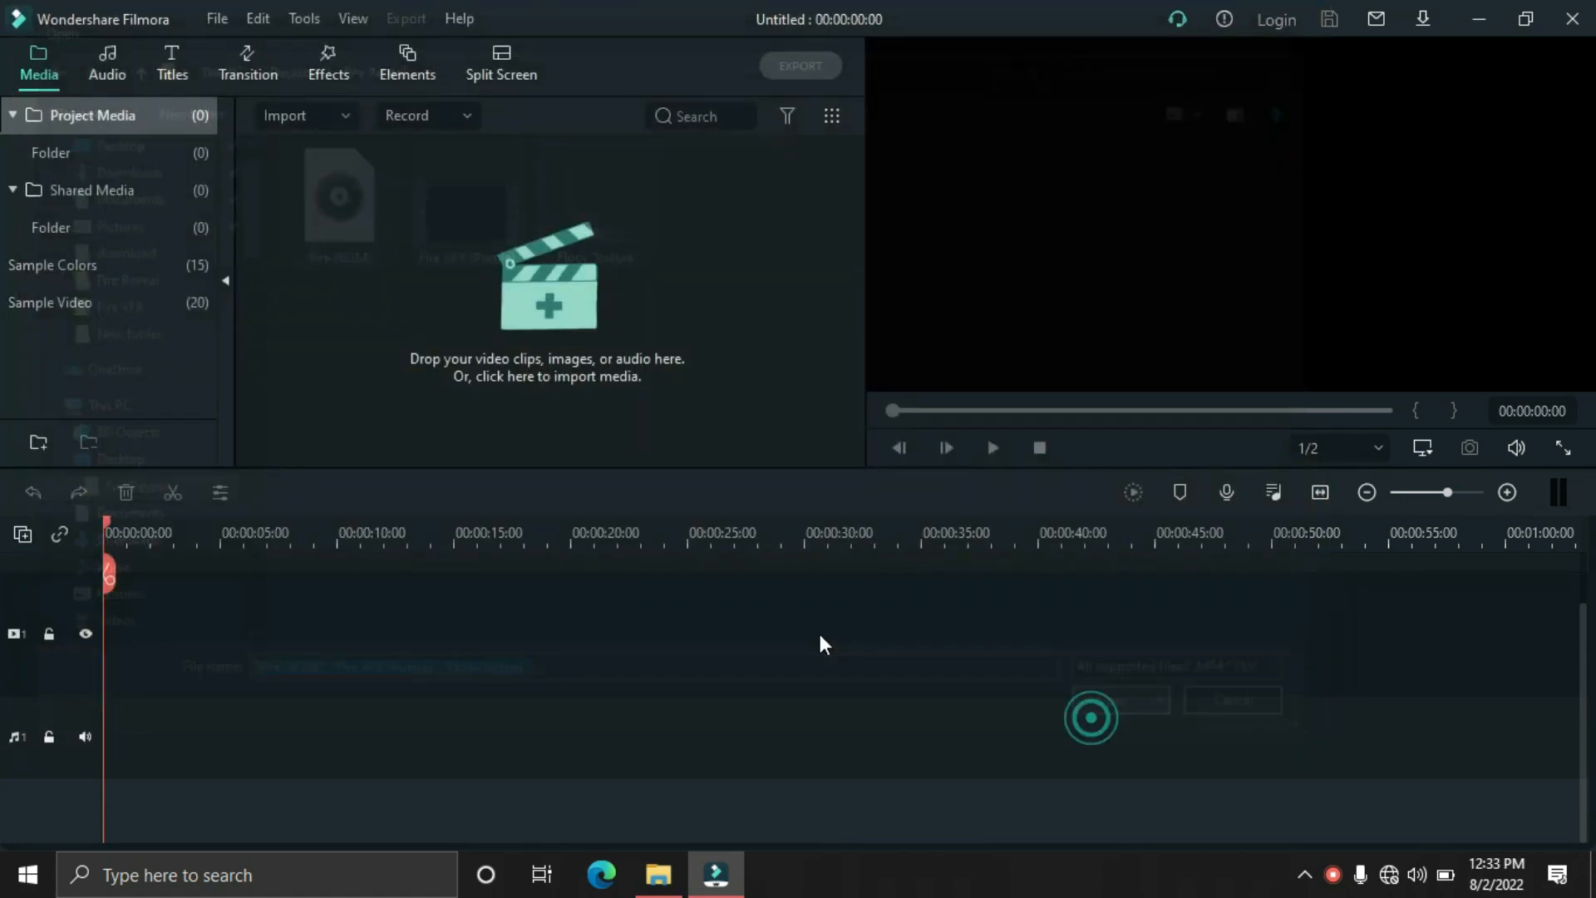
Step: Place the Default Title at the start of video track 1 and extend it to about 10 seconds
left_click(167, 76)
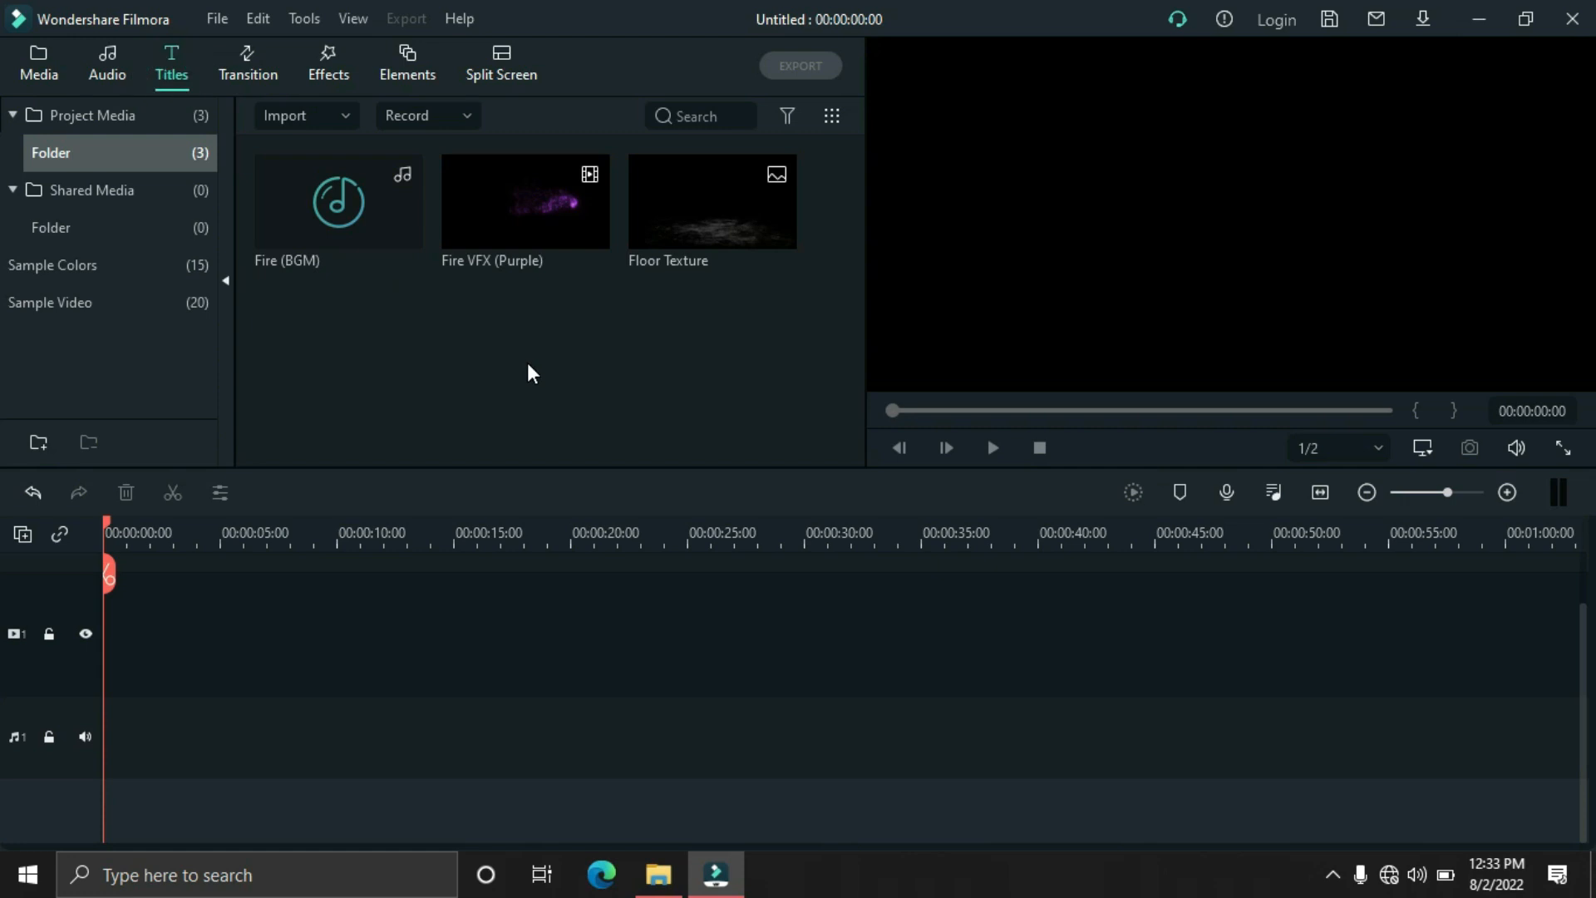
scroll(781, 376, "down", 3)
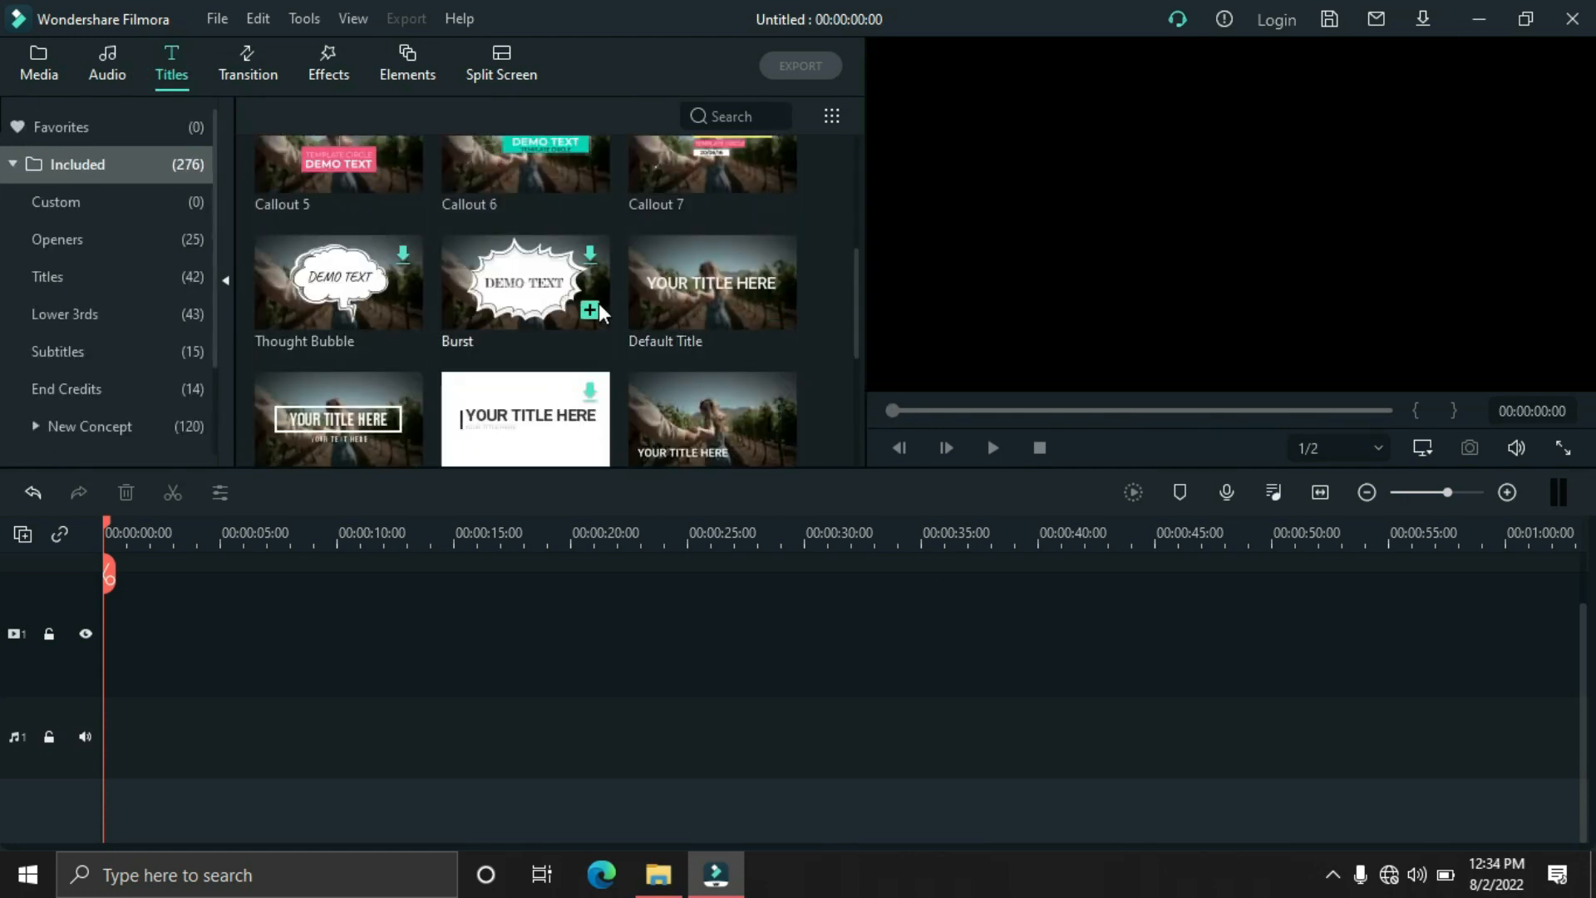
left_click_drag(657, 326, 190, 717)
left_click_drag(220, 622, 339, 625)
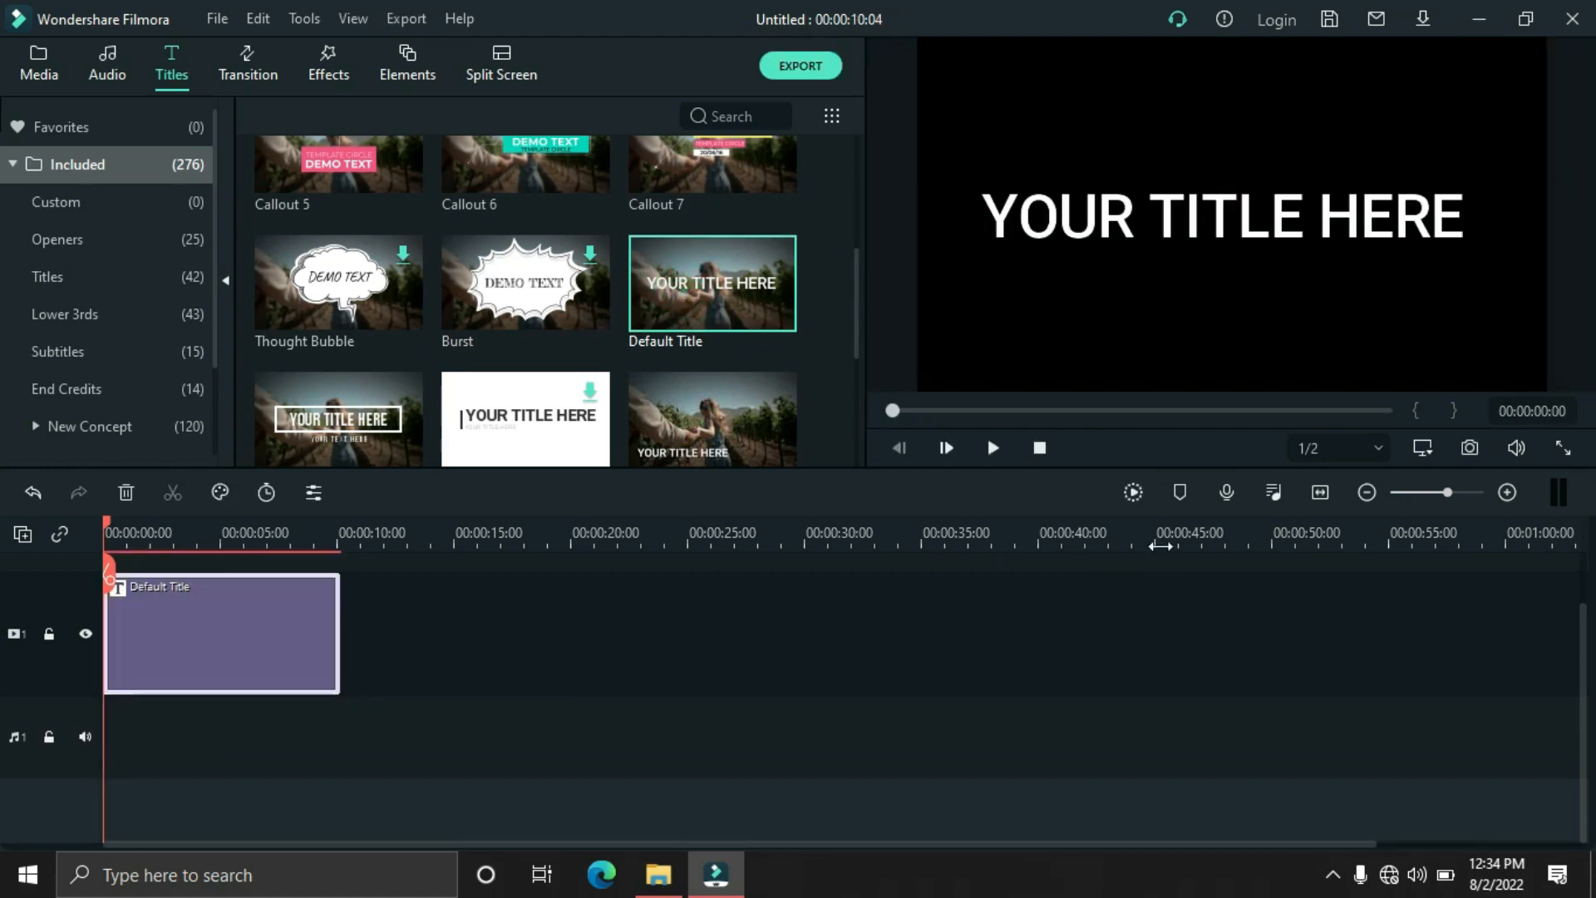
left_click(1321, 493)
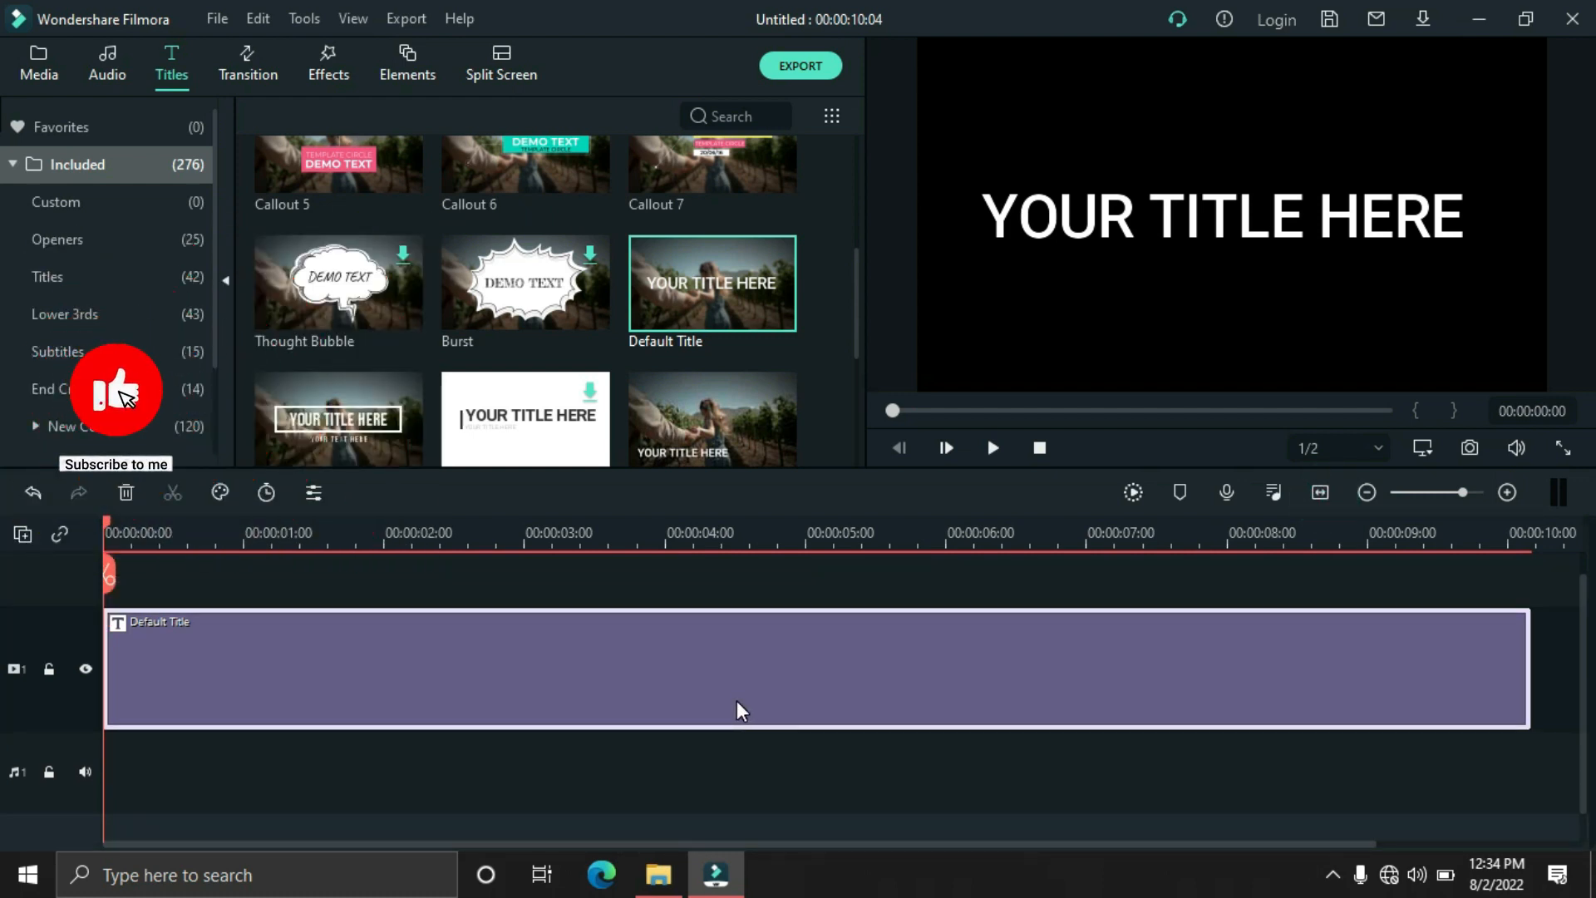
Step: Replace the title's text with STOCKPILE in the advanced text editor
double_click(736, 701)
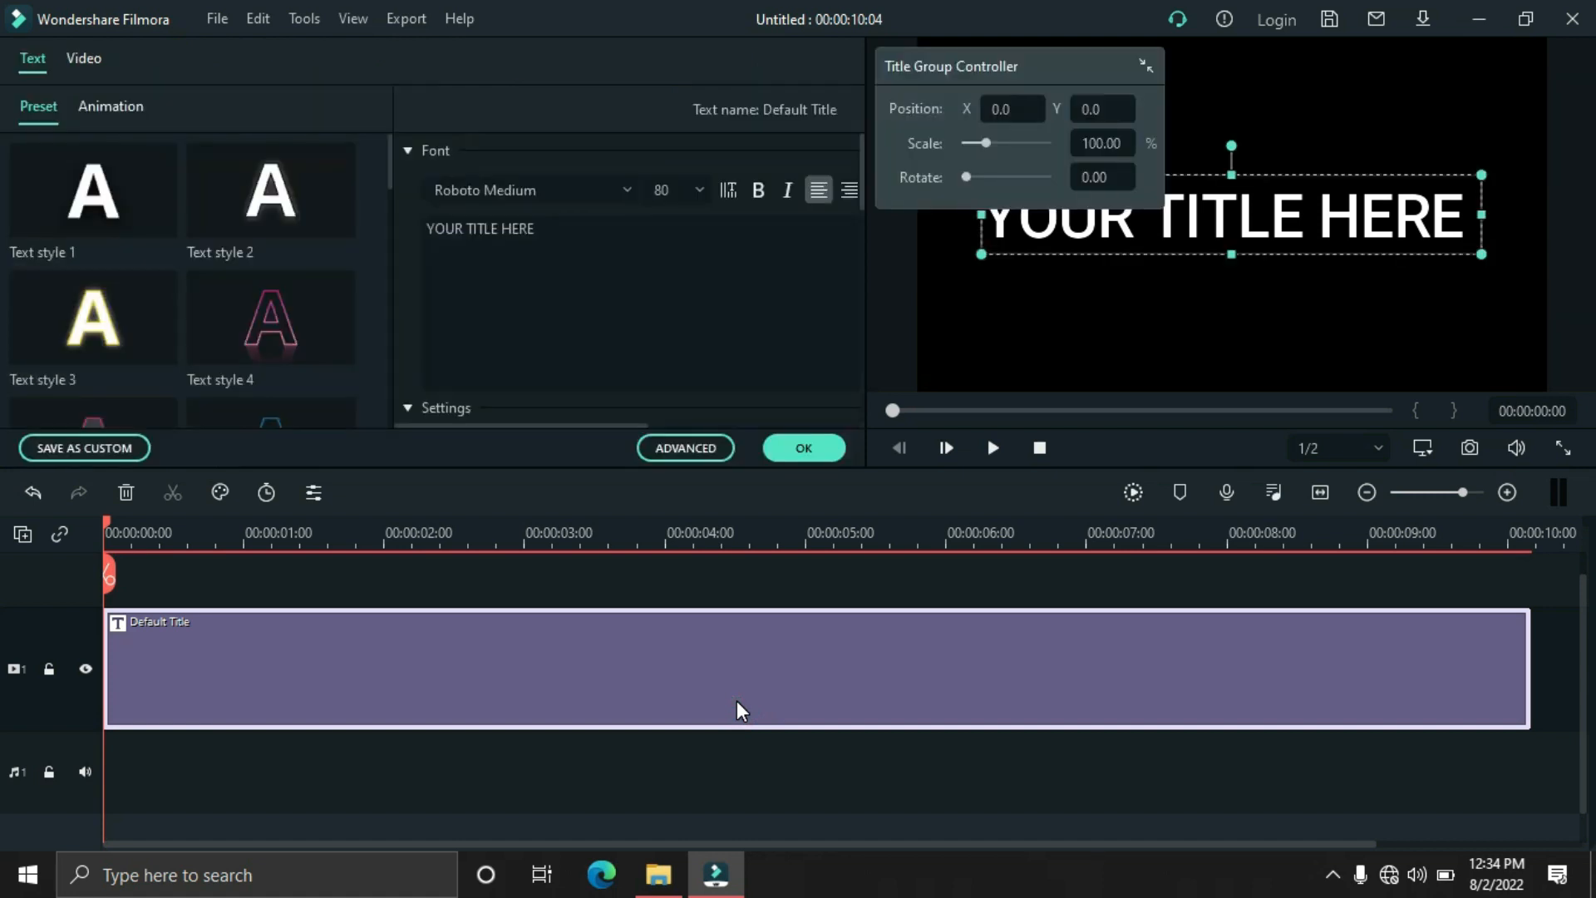
left_click(686, 448)
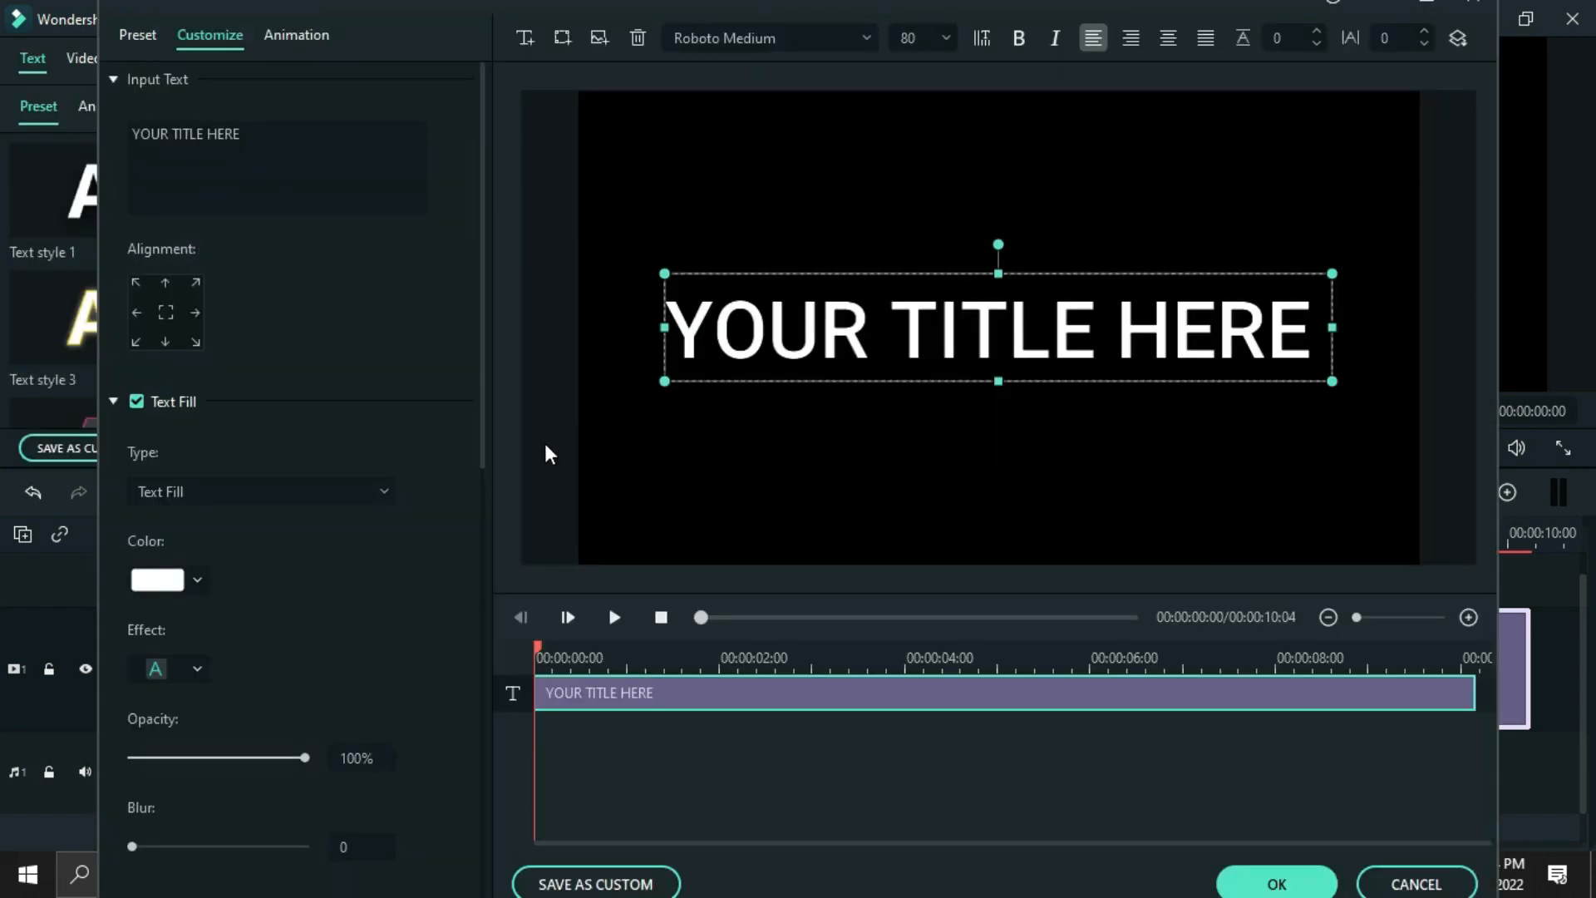
triple_click(184, 134)
type("STOCKPILE")
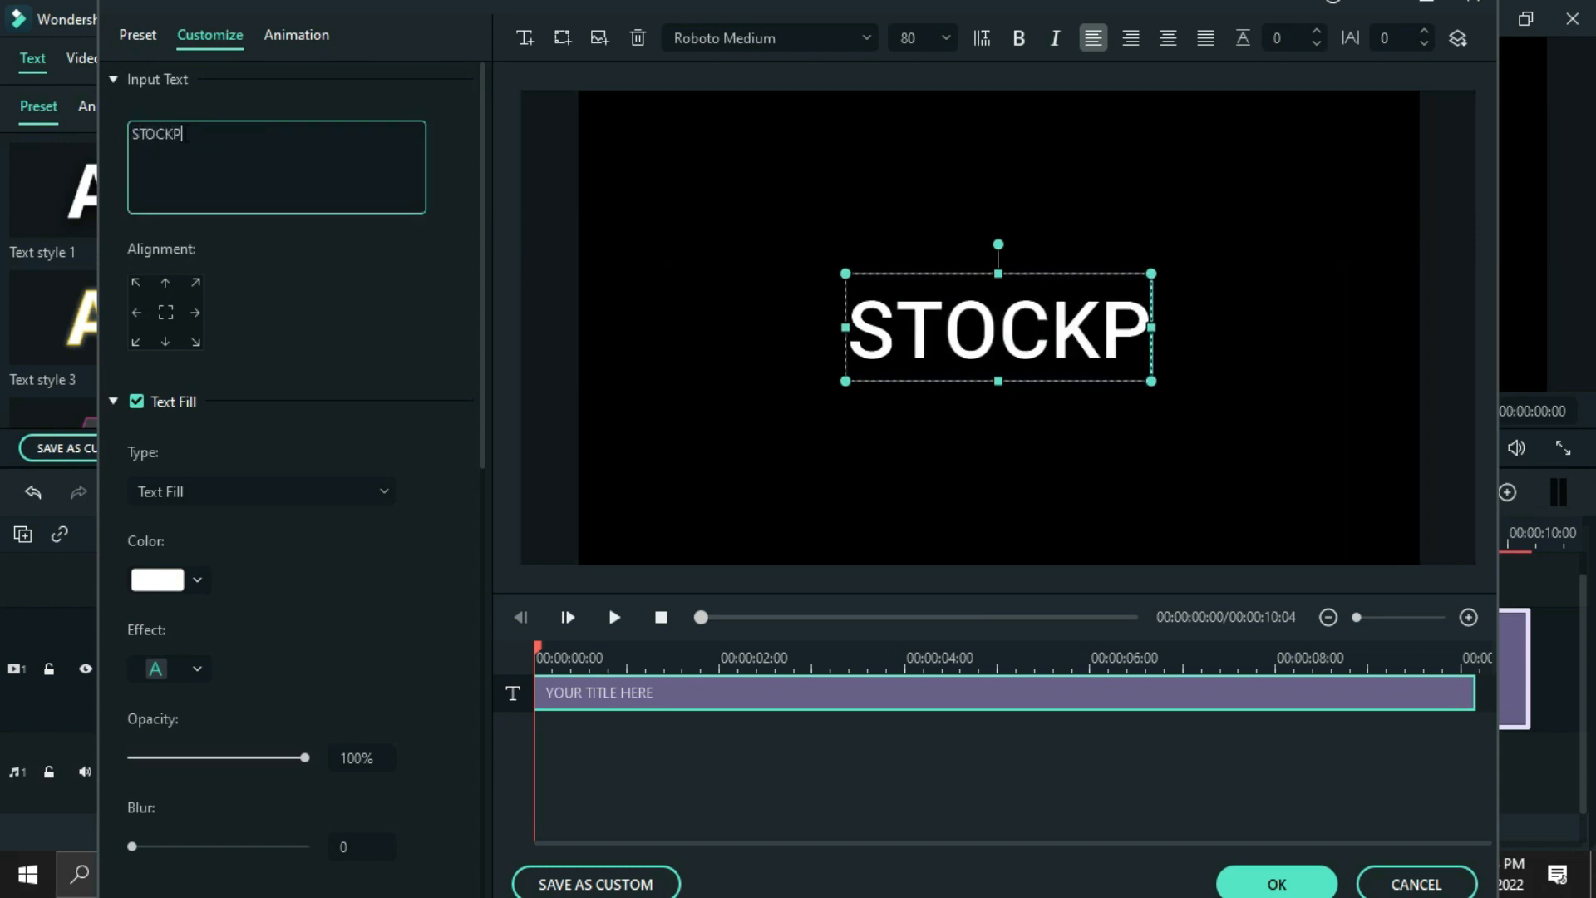
left_click(142, 100)
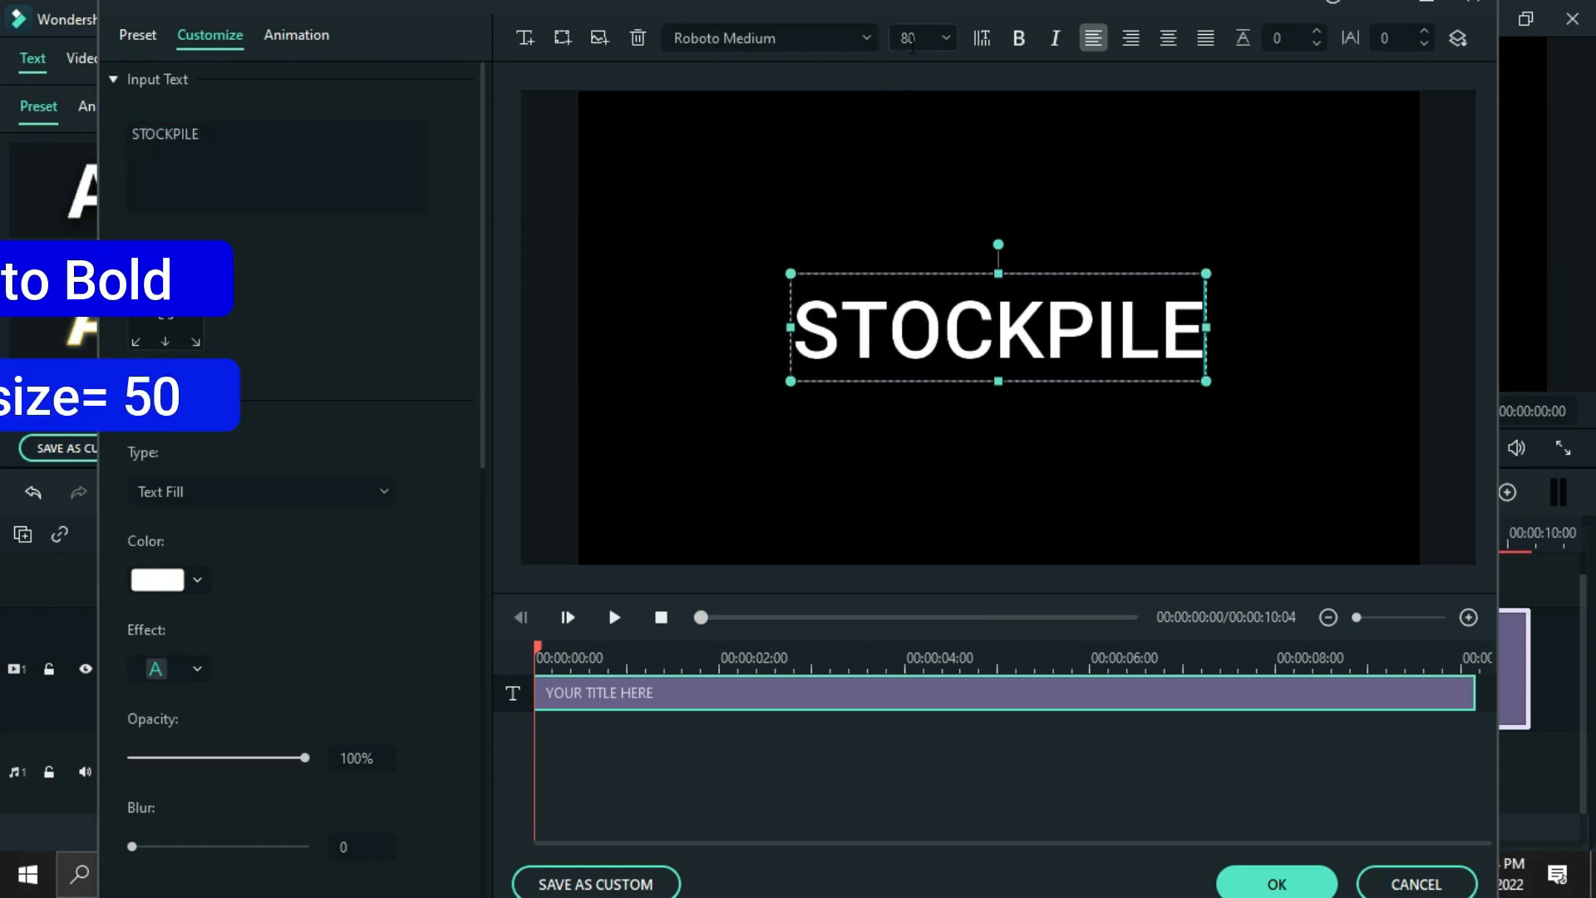
Step: Set the STOCKPILE text to font size 50 and the Roboto Bold font
left_click(910, 37)
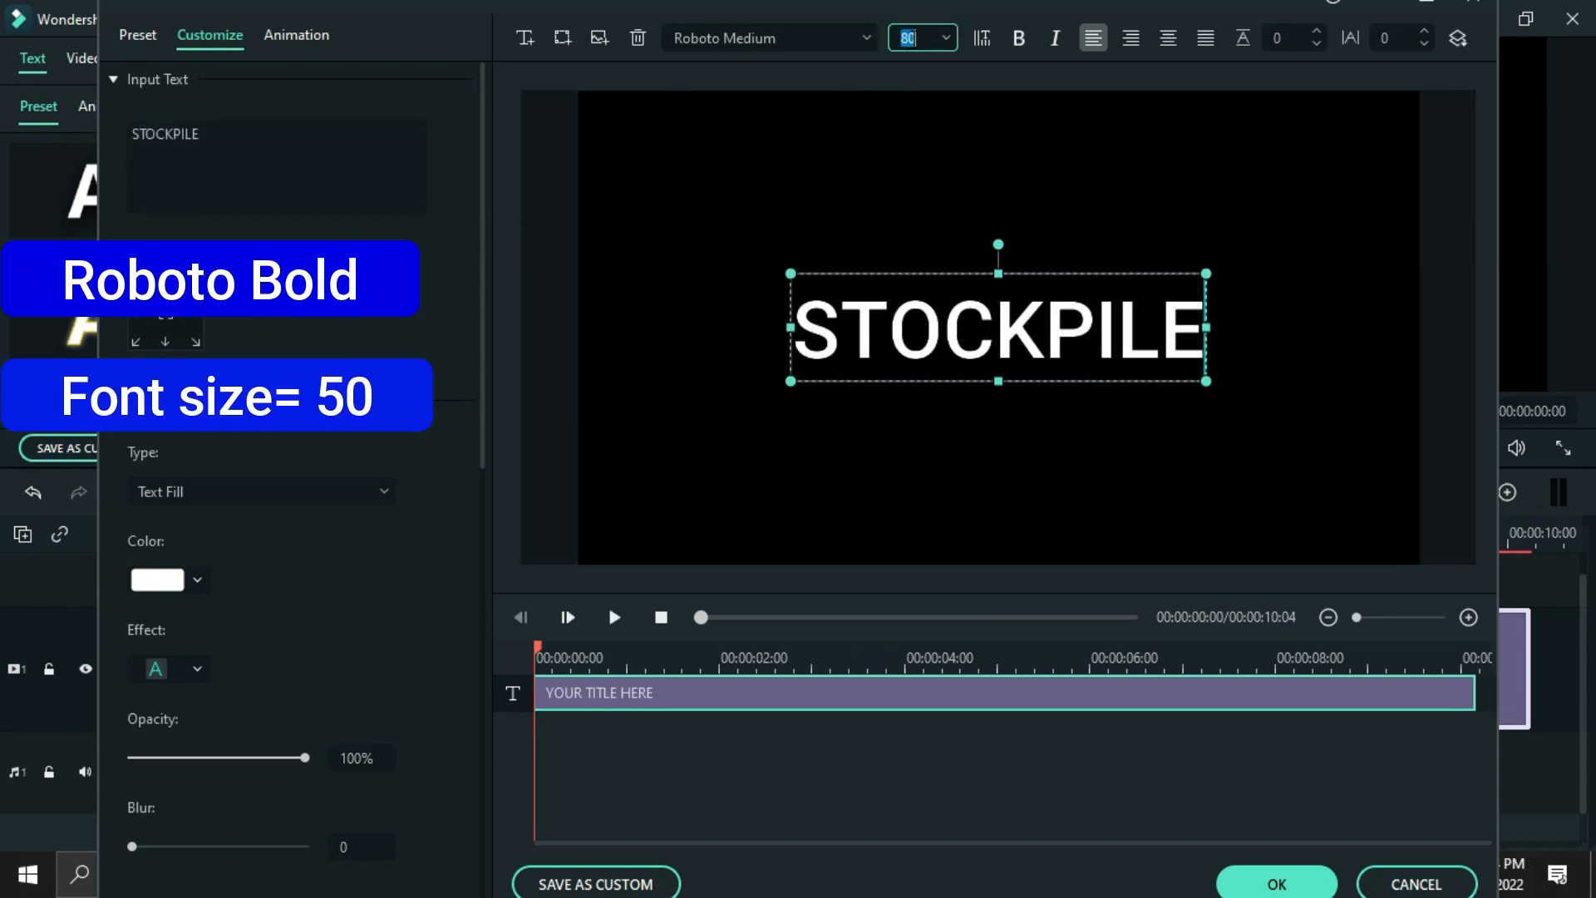
key("Return")
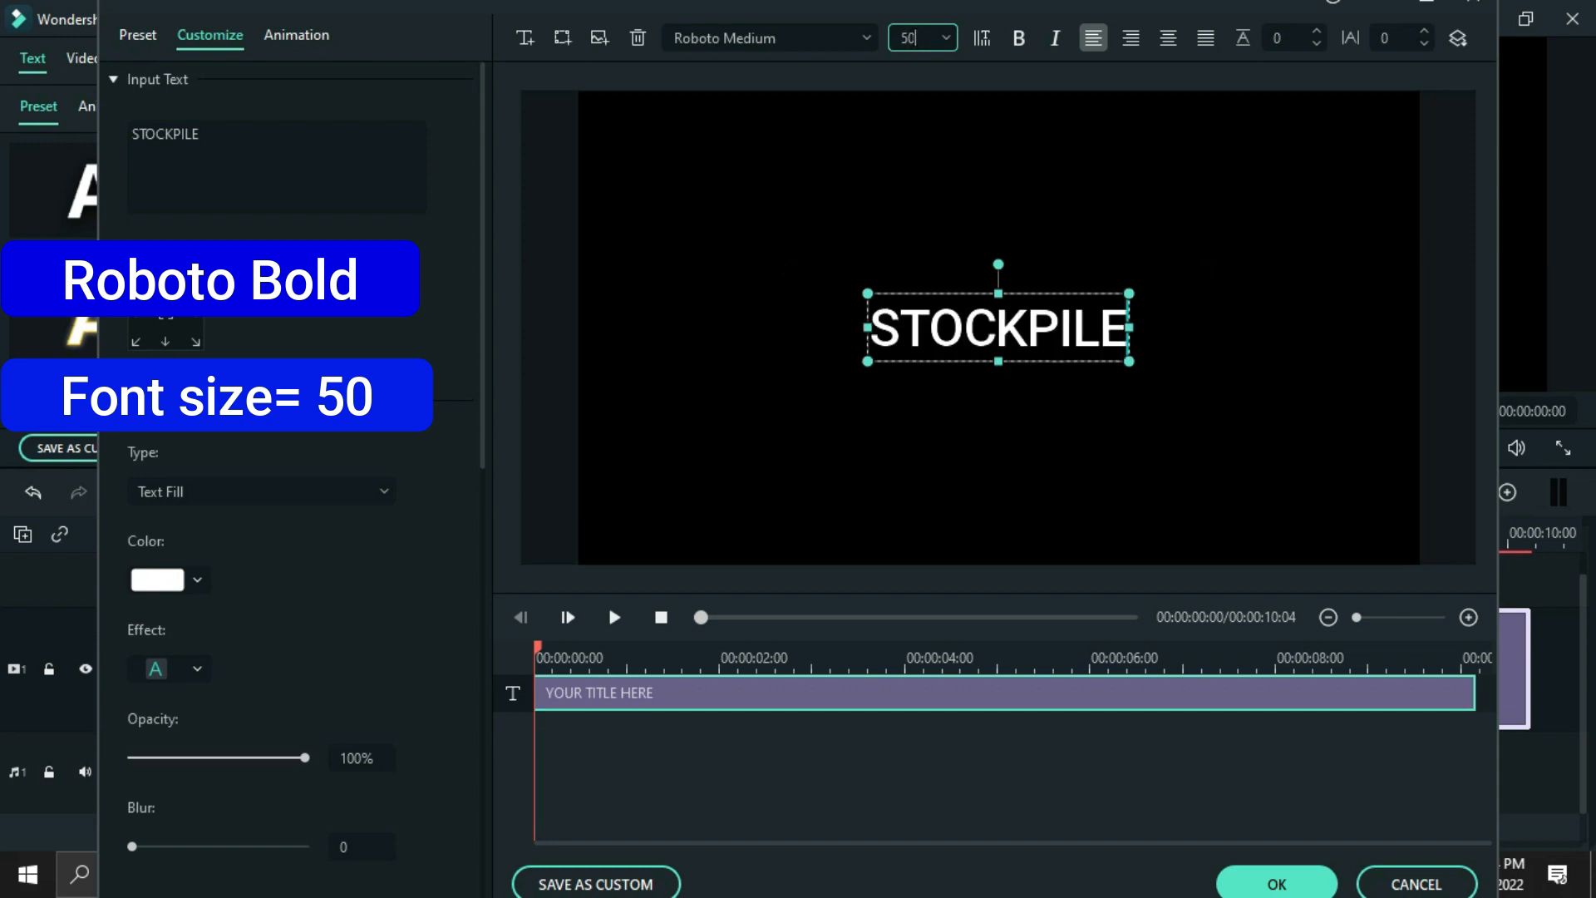
left_click(733, 38)
type("ROBOTO ")
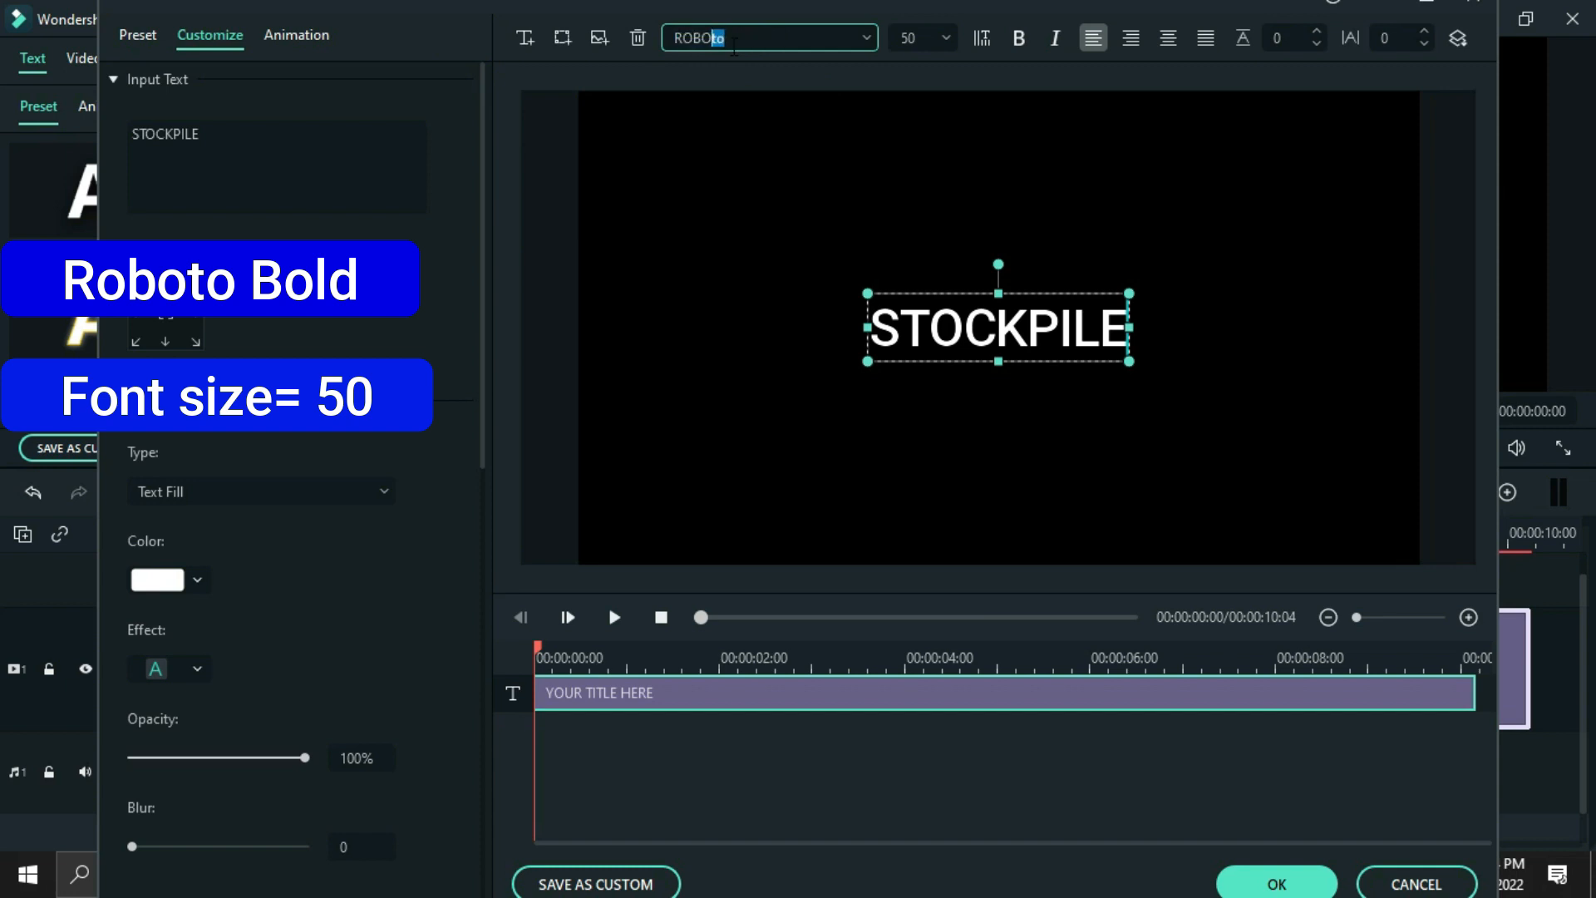
type("Bold")
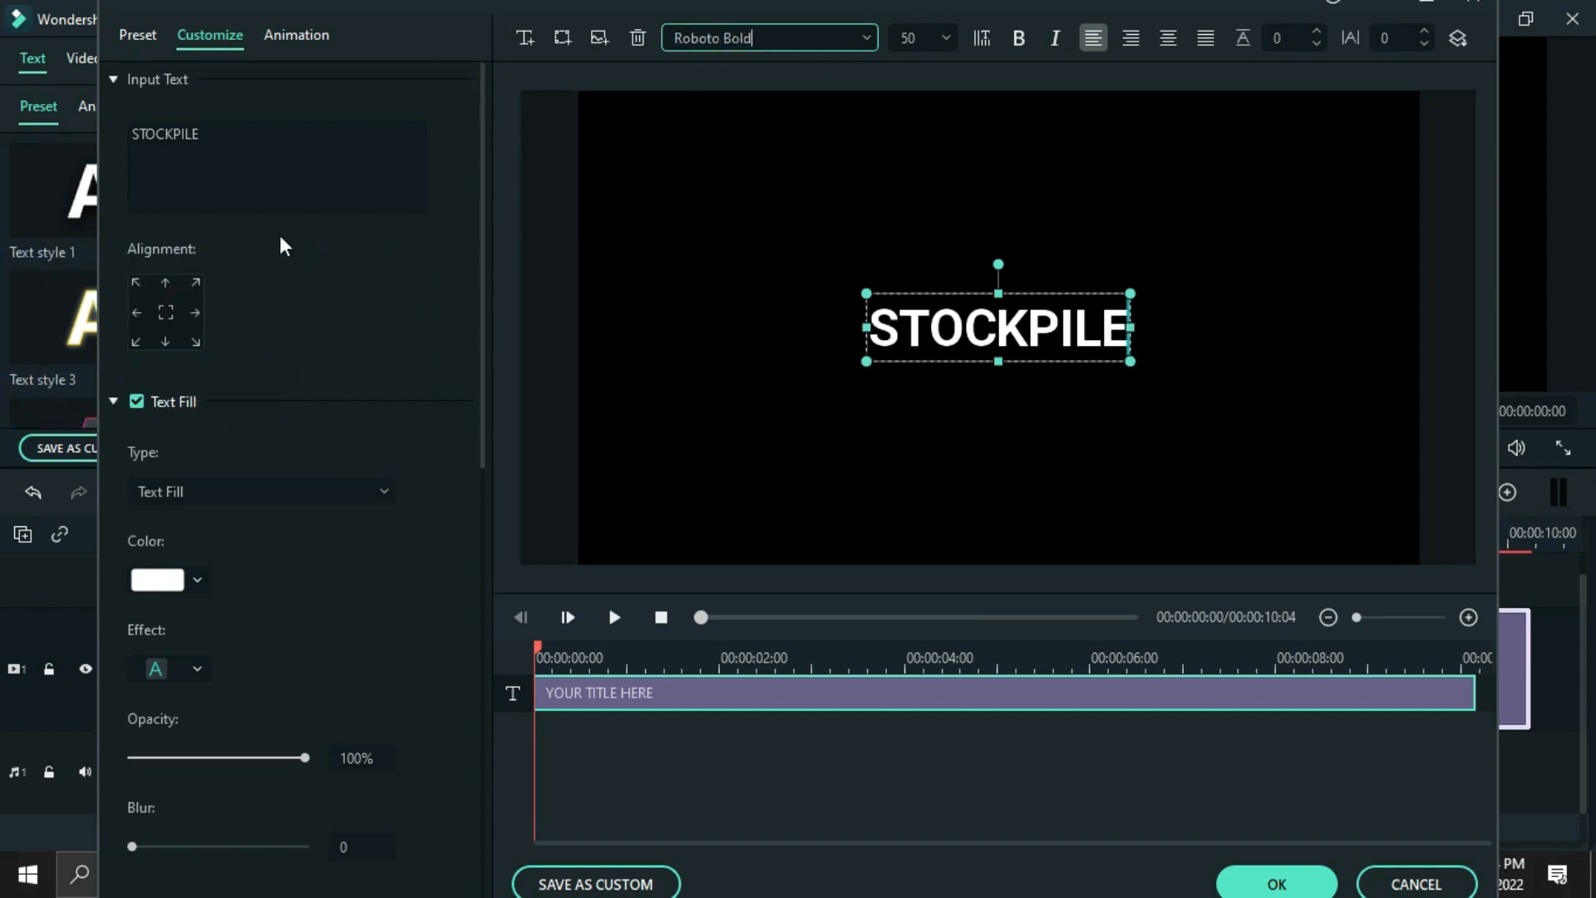
Step: Apply the Type Writer animation to the STOCKPILE title and preview it in the editor and on the timeline
left_click(297, 35)
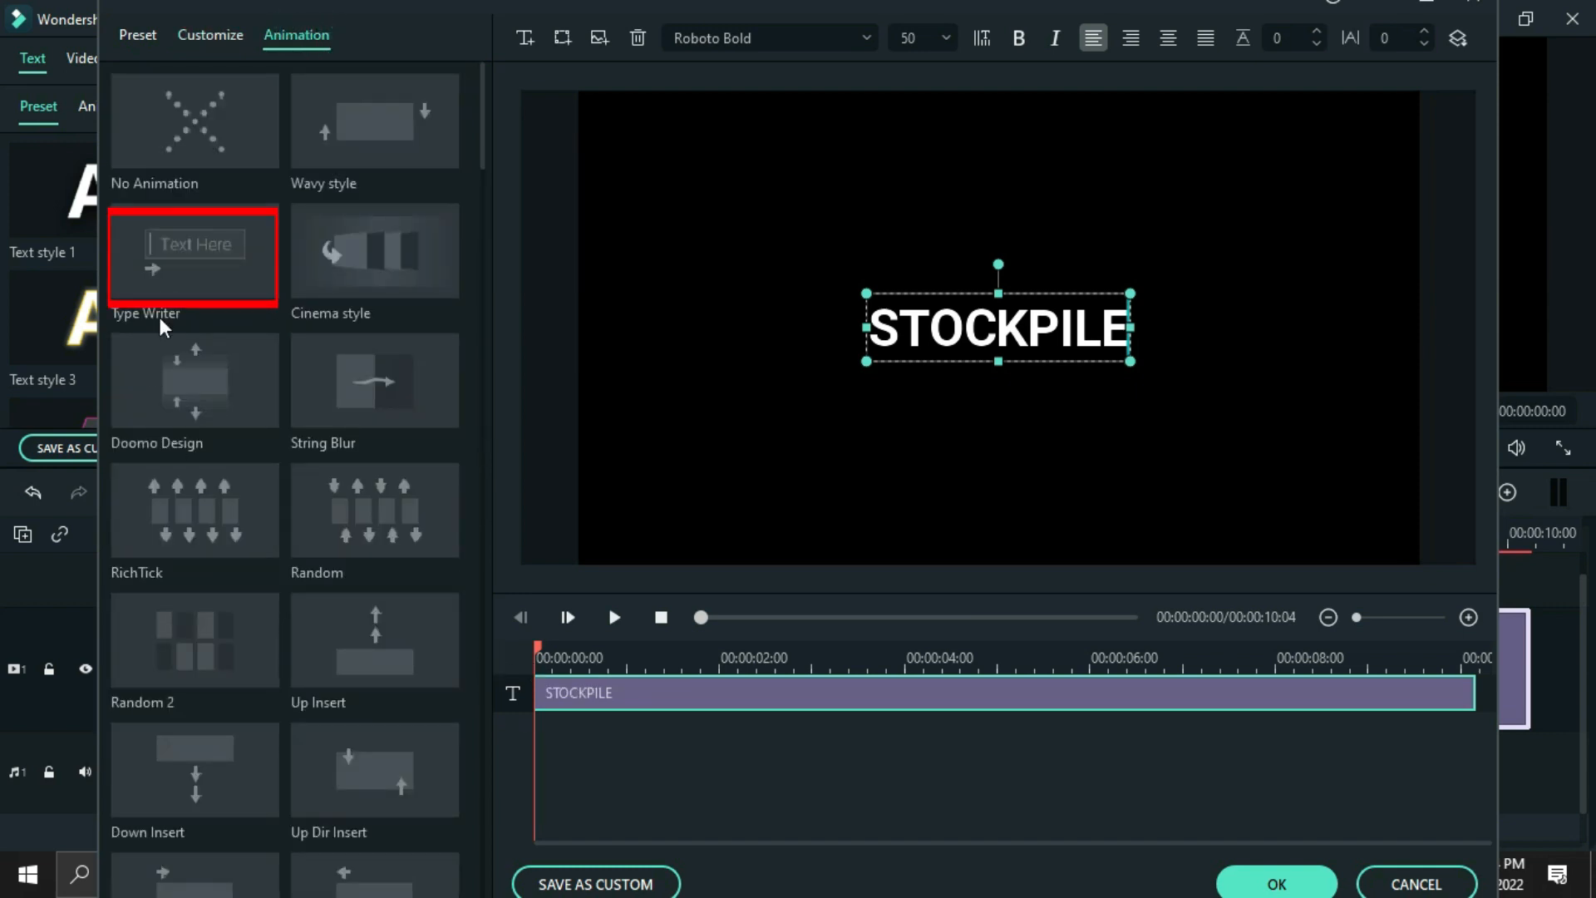
double_click(163, 263)
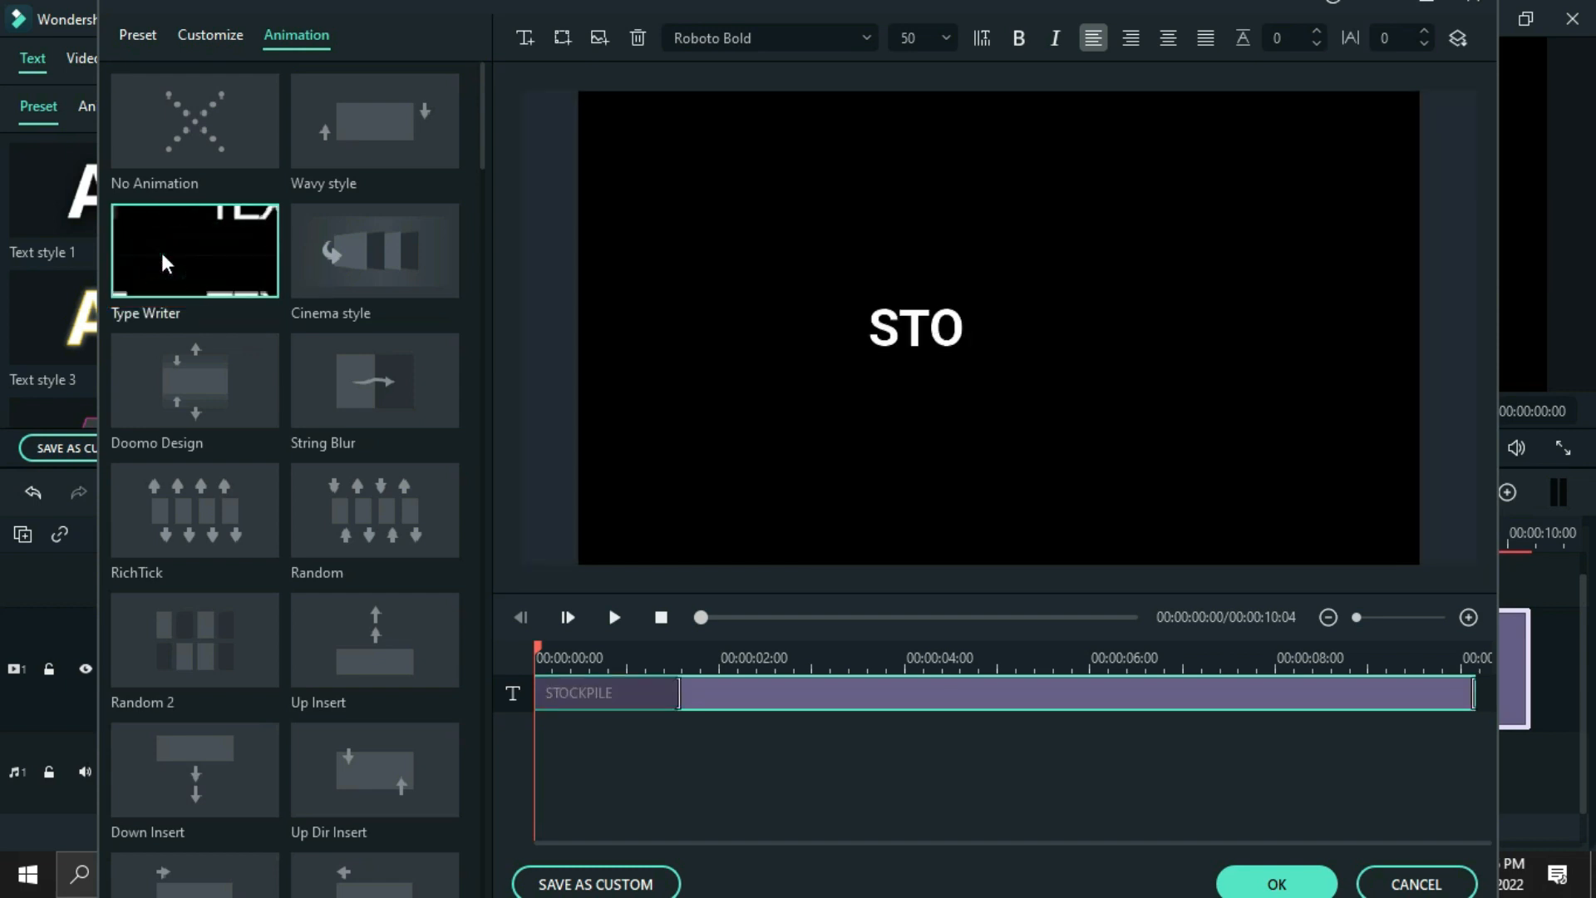
left_click(609, 622)
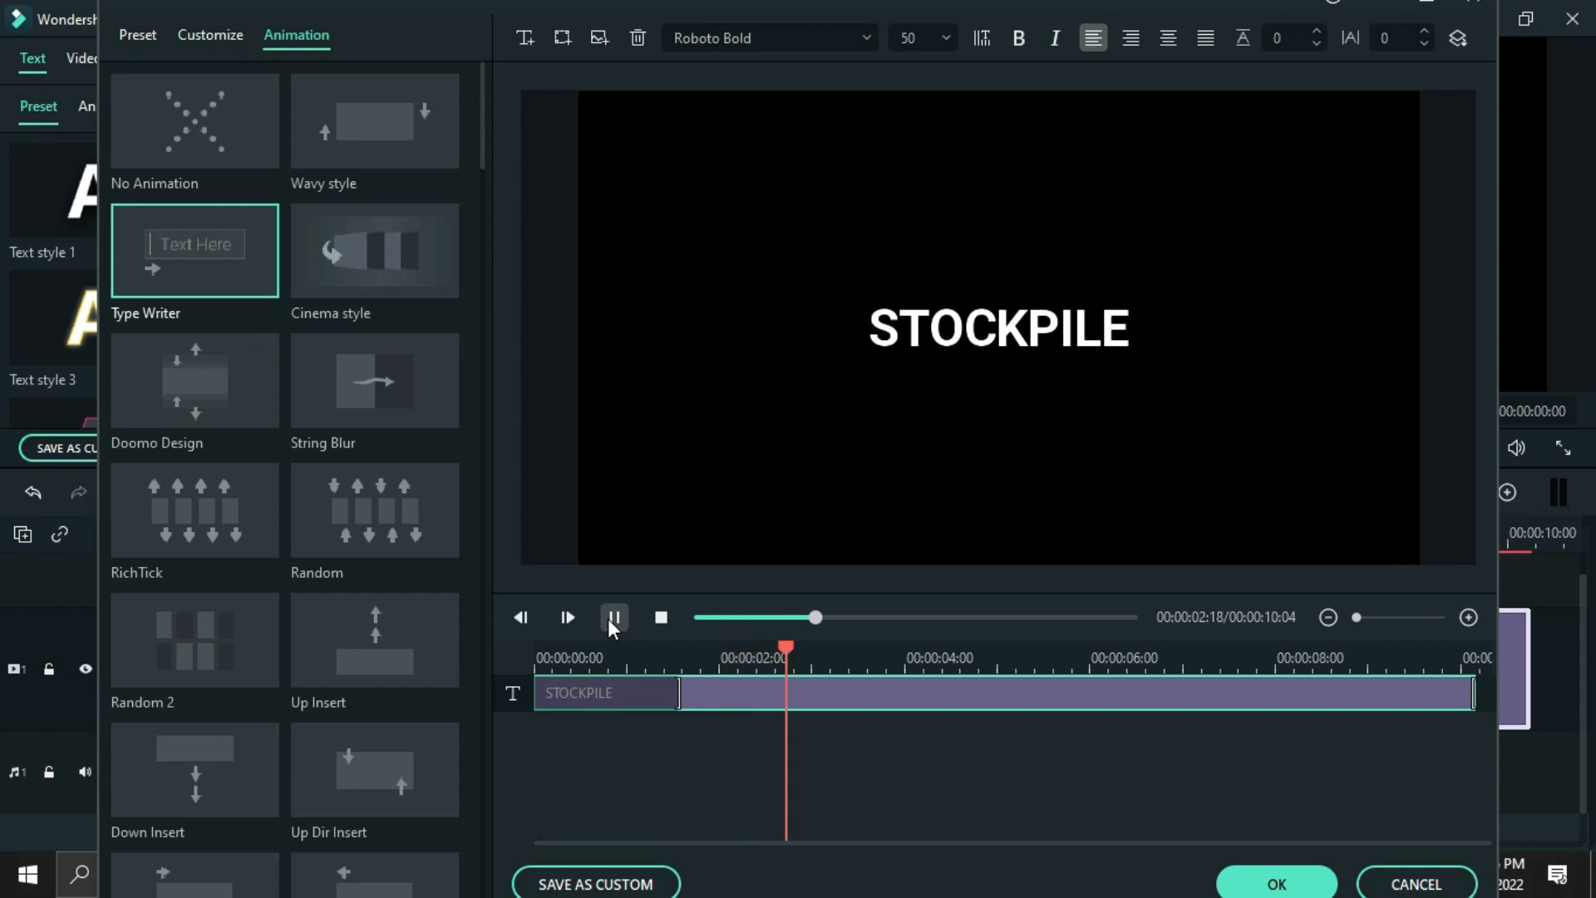
left_click(609, 618)
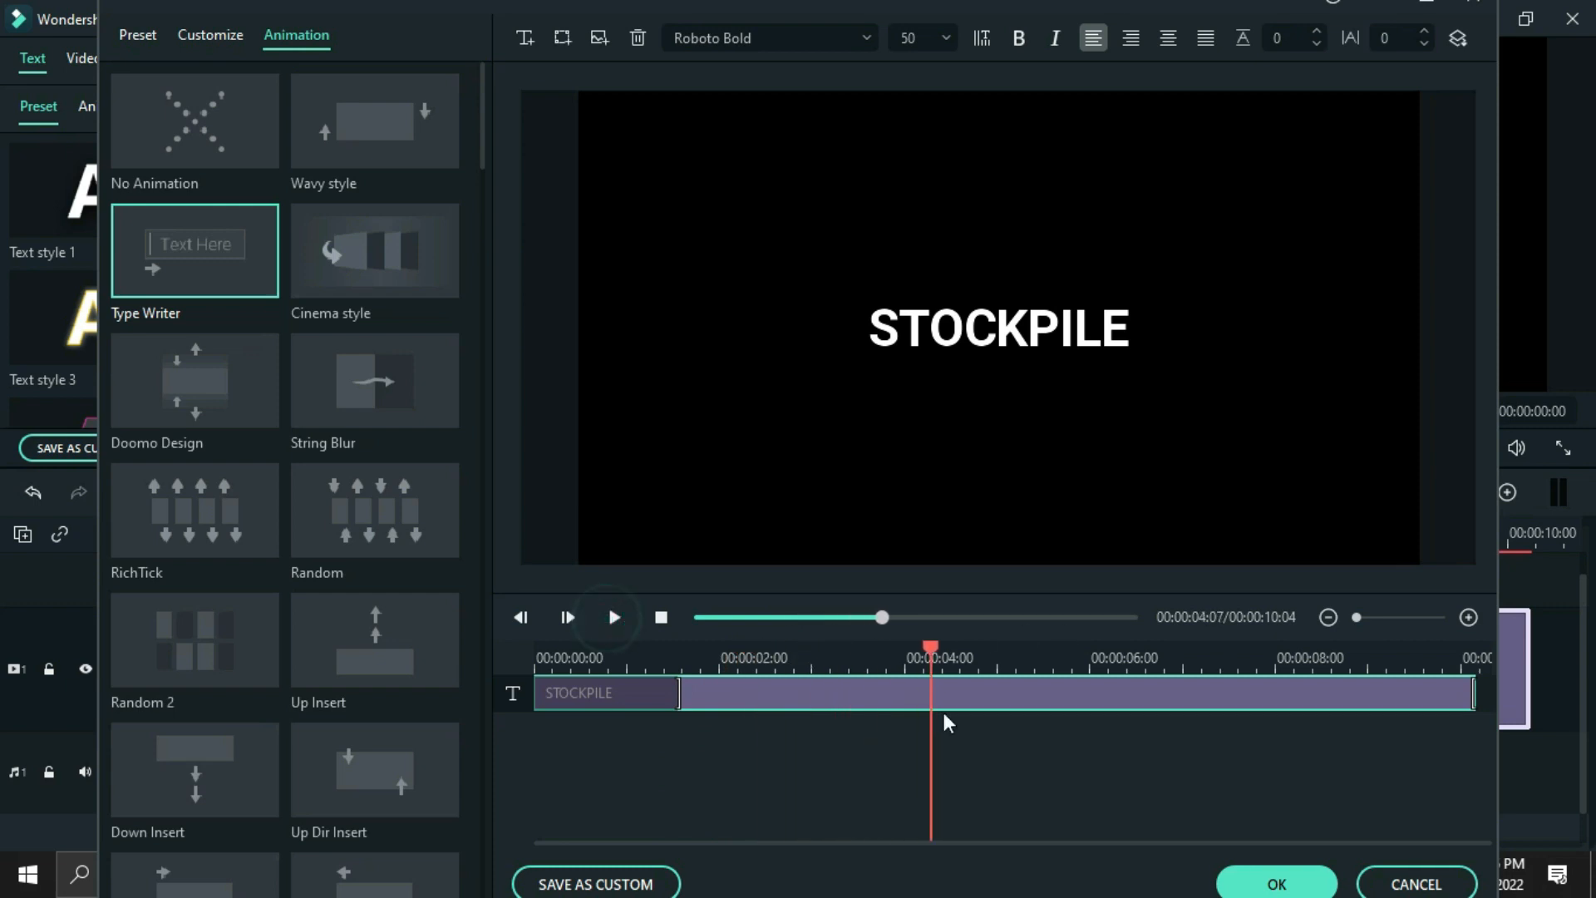
left_click(1279, 885)
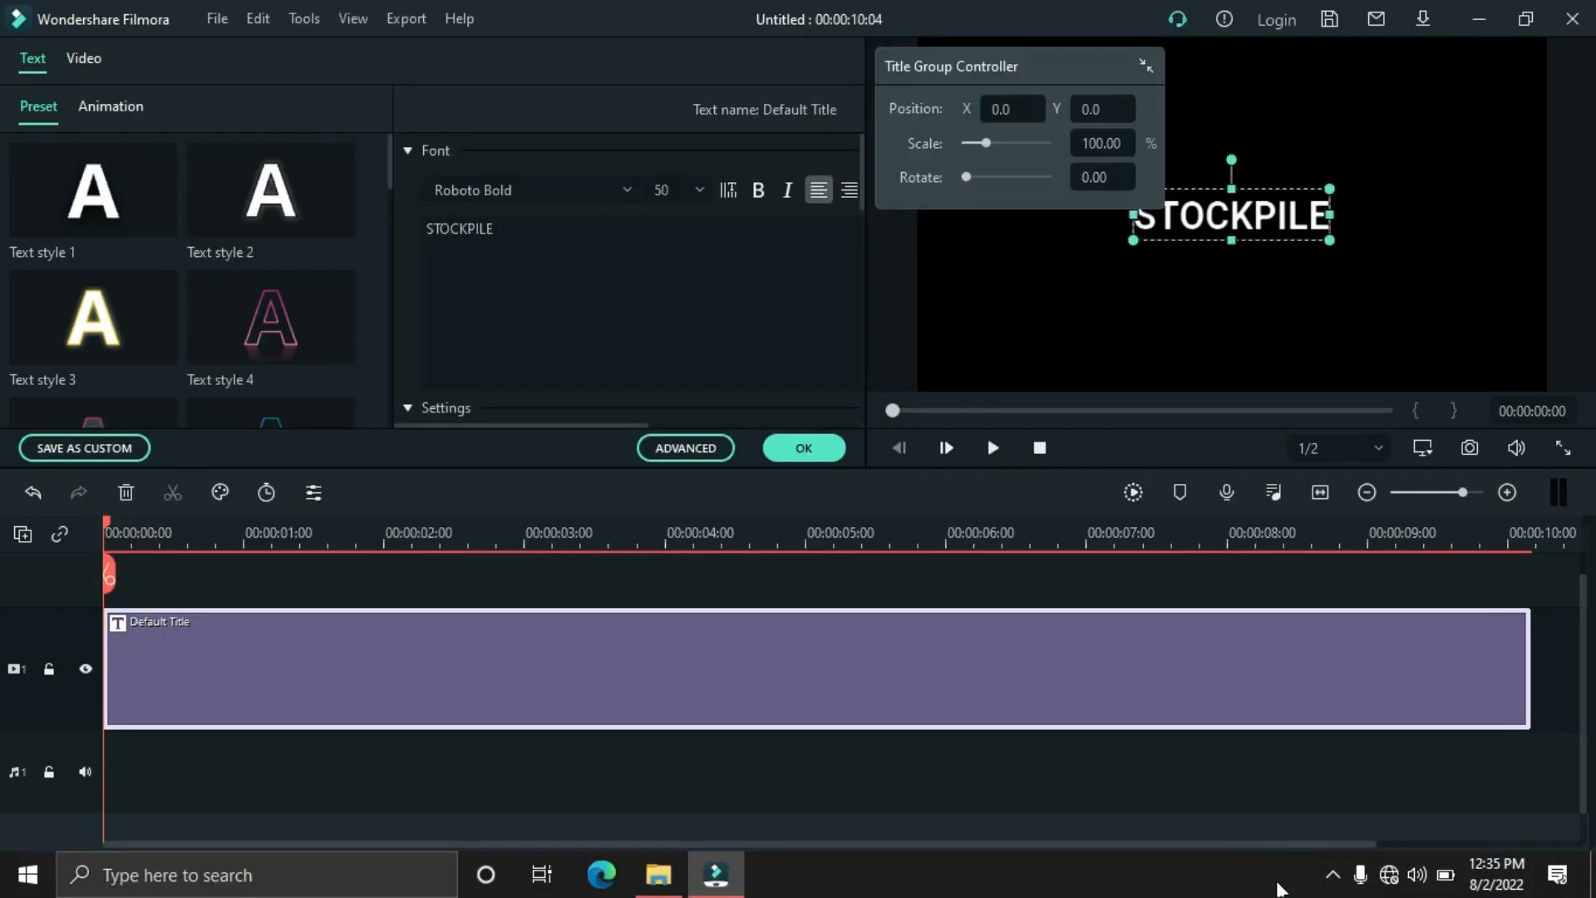
left_click(803, 447)
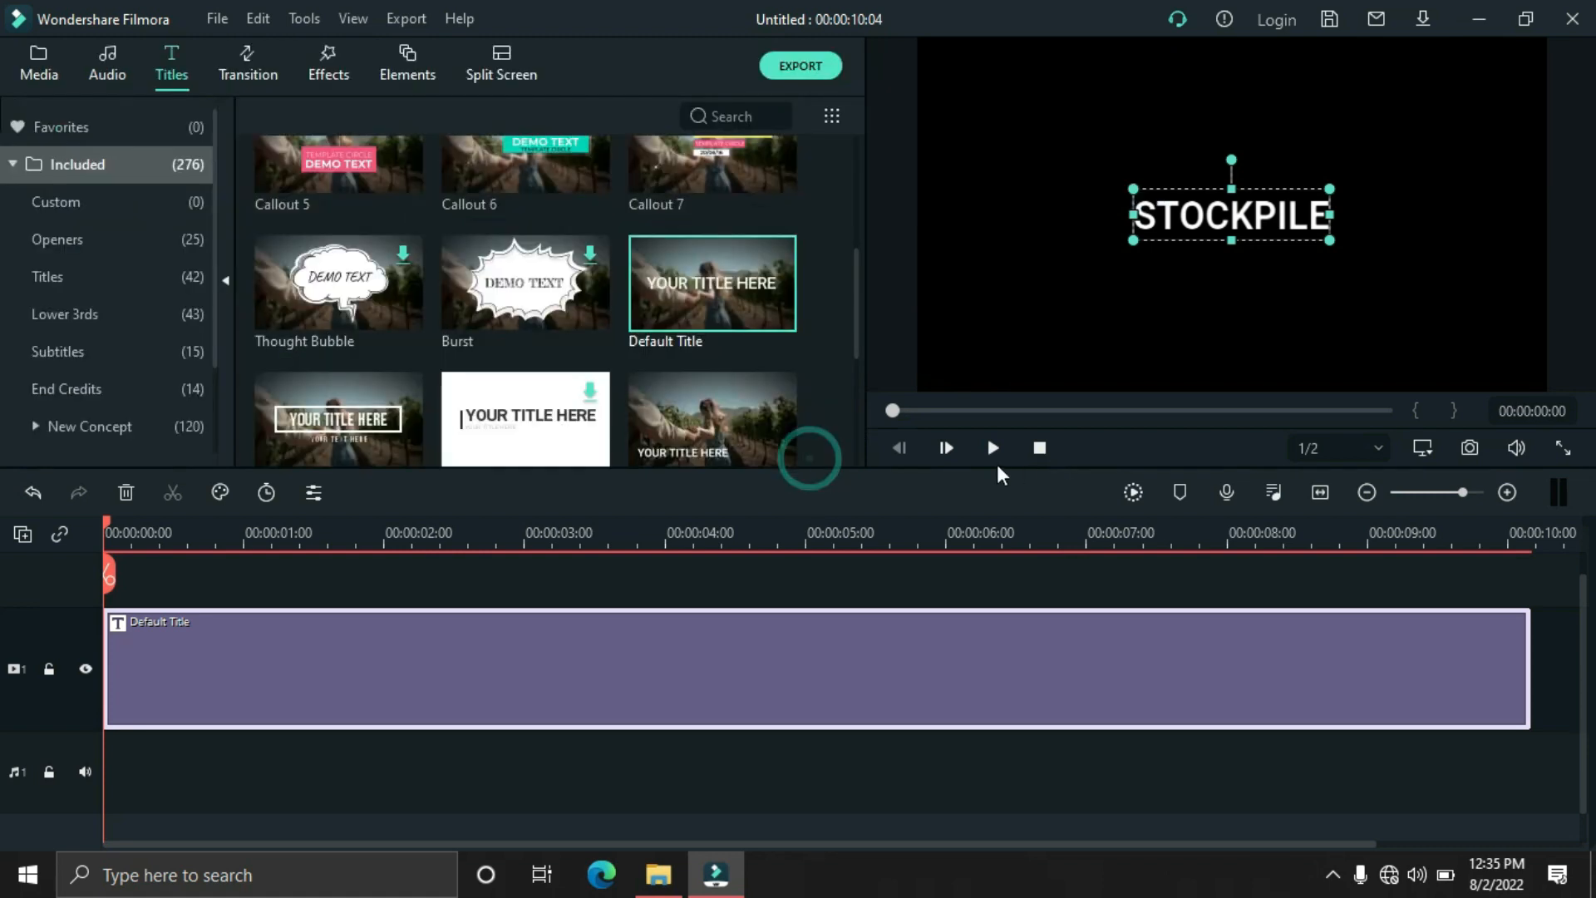
left_click(991, 450)
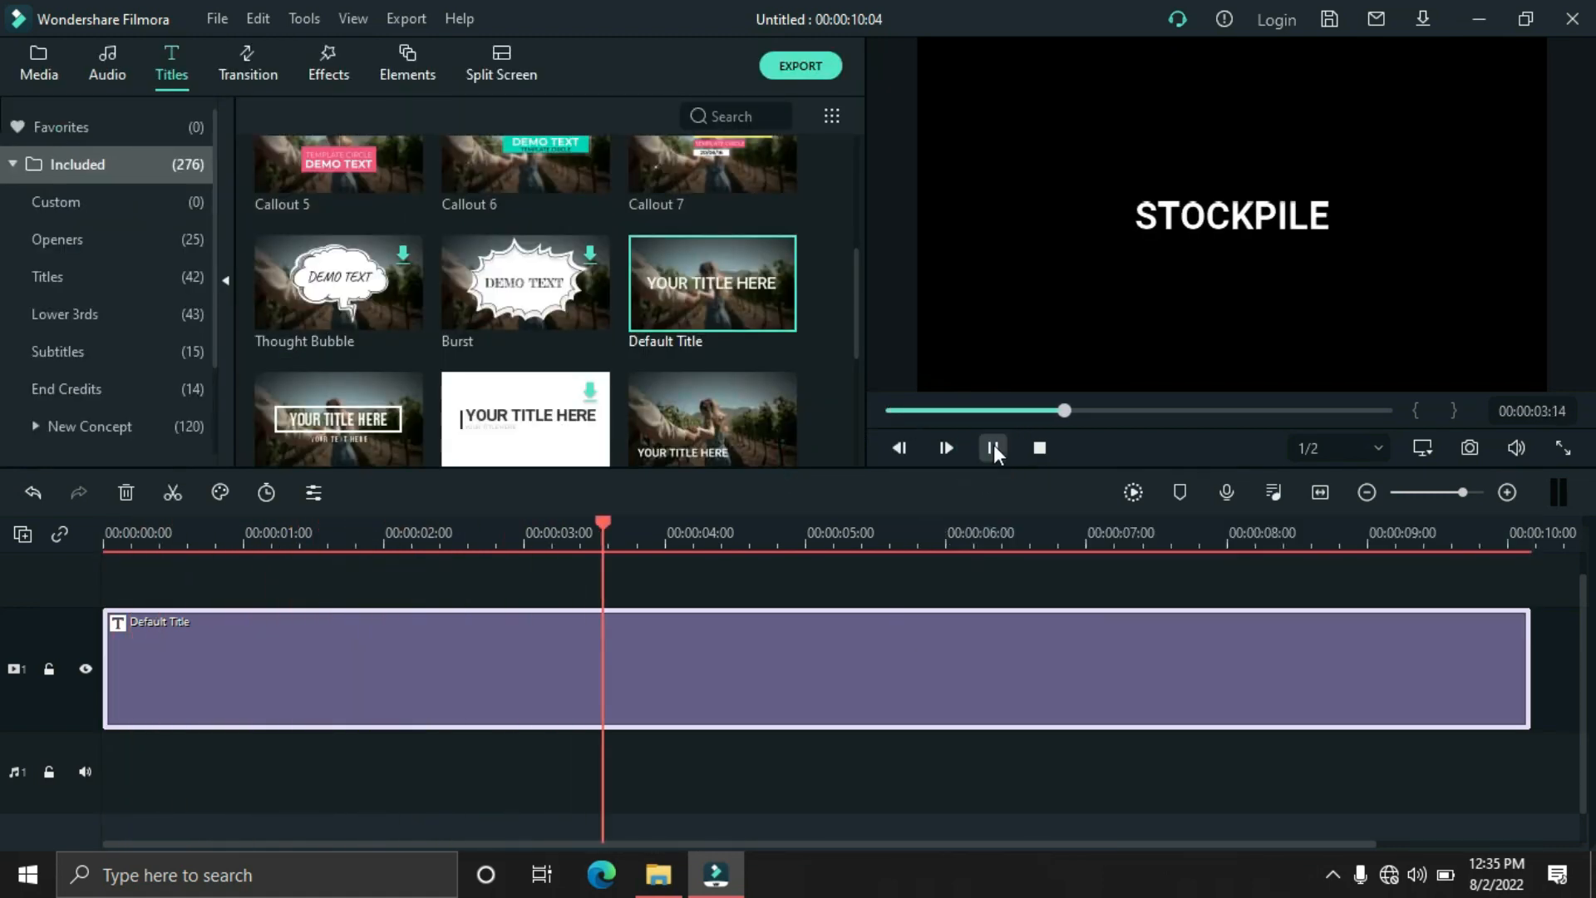
left_click(992, 447)
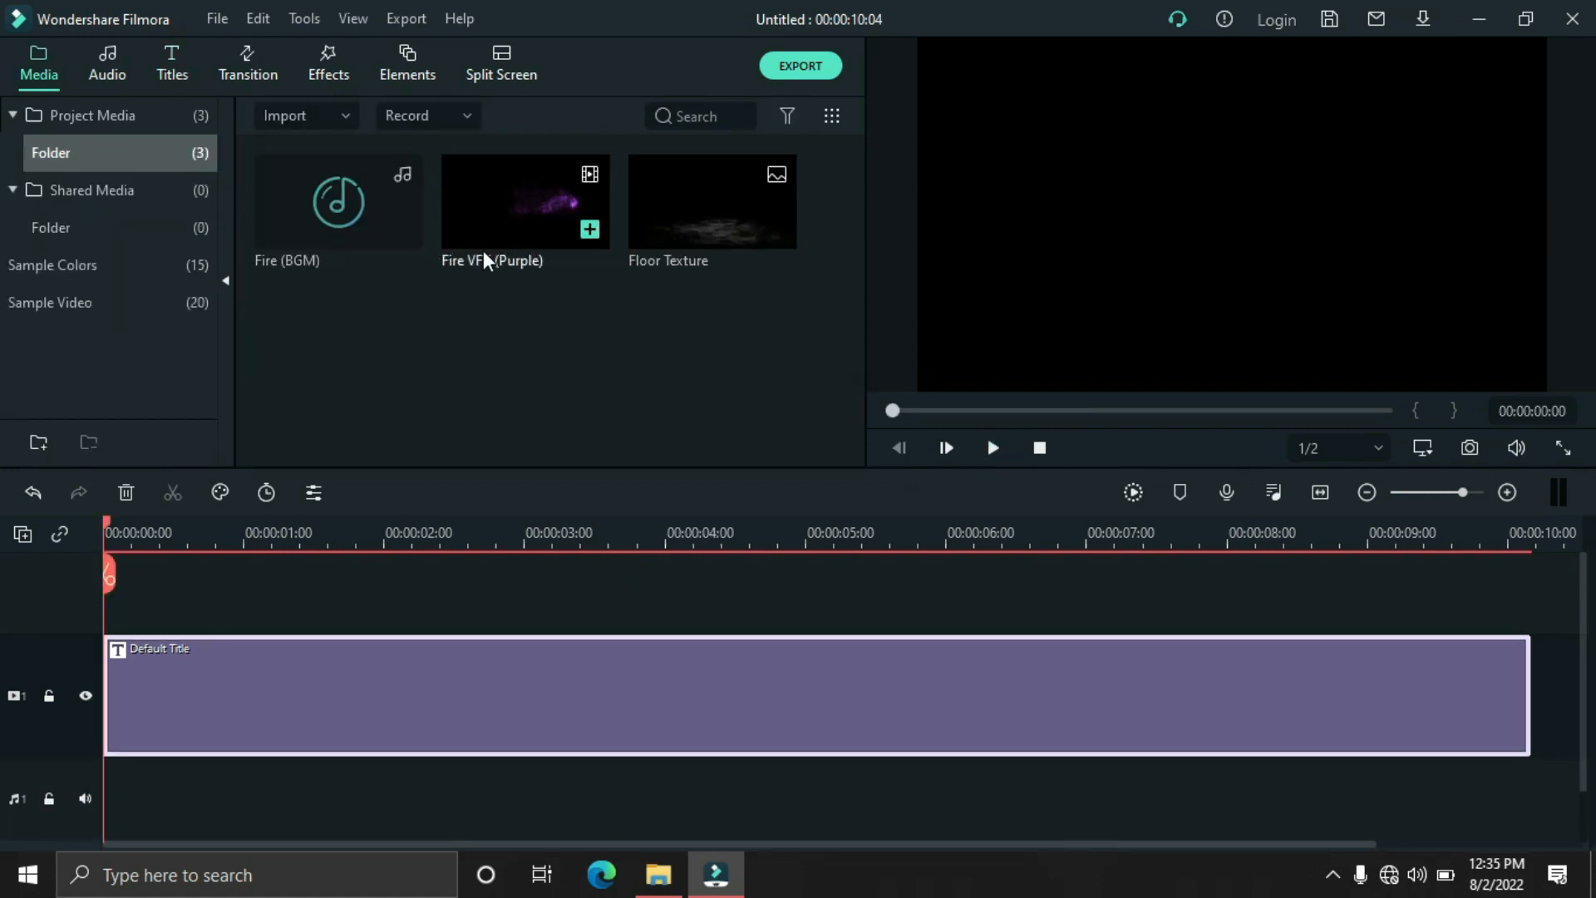
Step: Place Fire VFX (Purple) on the track above the title from 00:00:00:00, matching the project settings to 1920 x 1080 30fps
left_click_drag(513, 223, 106, 642)
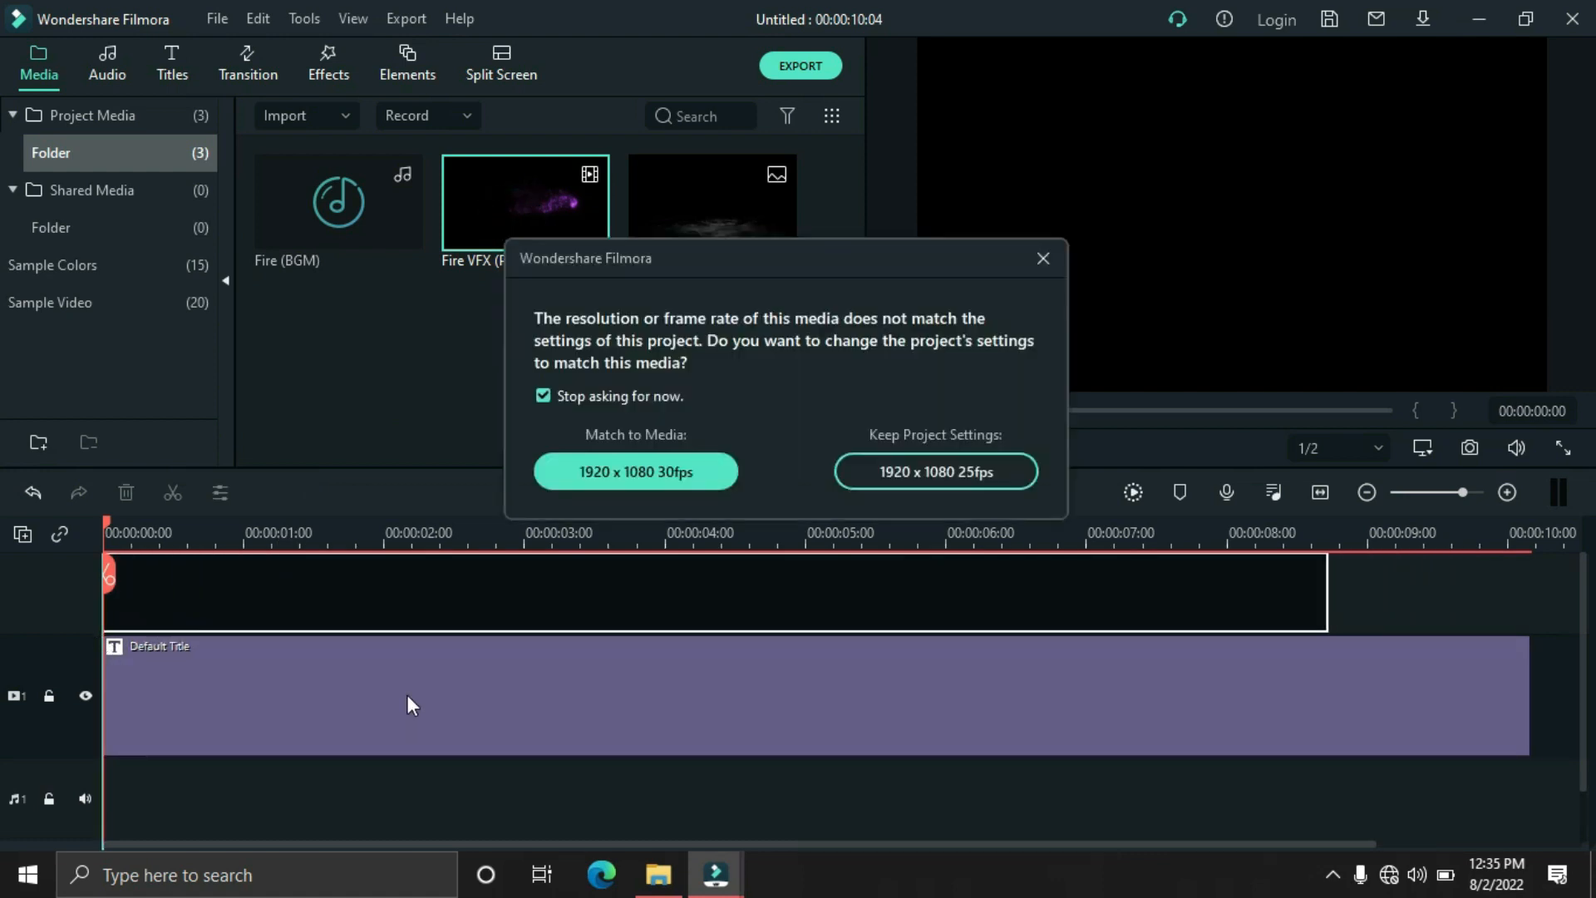
left_click(673, 477)
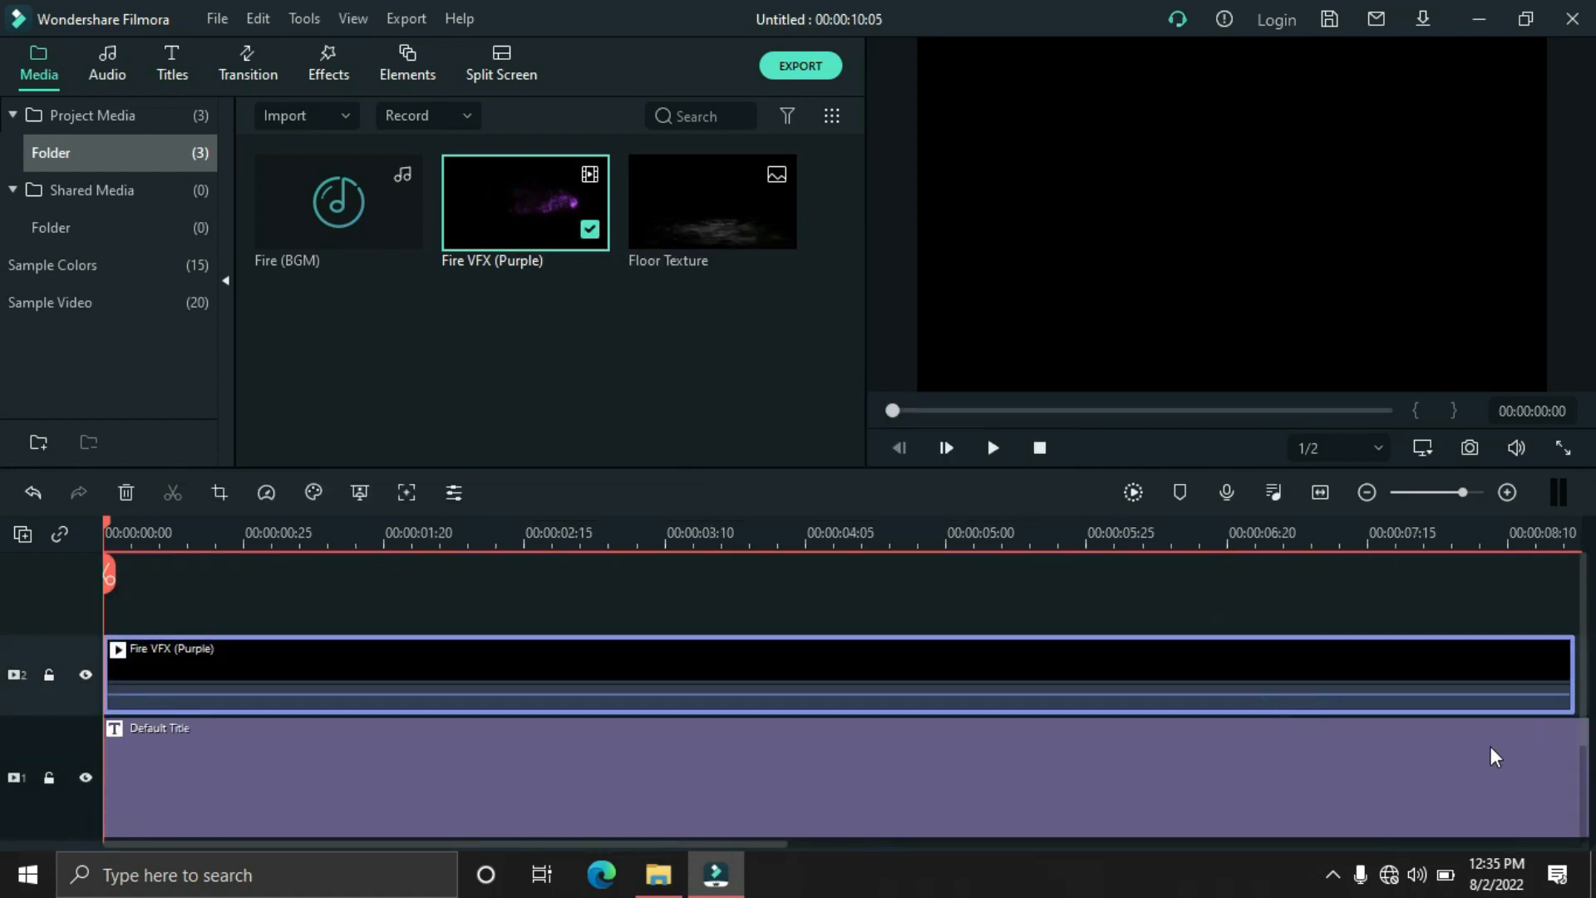
Step: Trim the end of the title clip to line up with the end of the Fire VFX (Purple) clip
left_click(1321, 495)
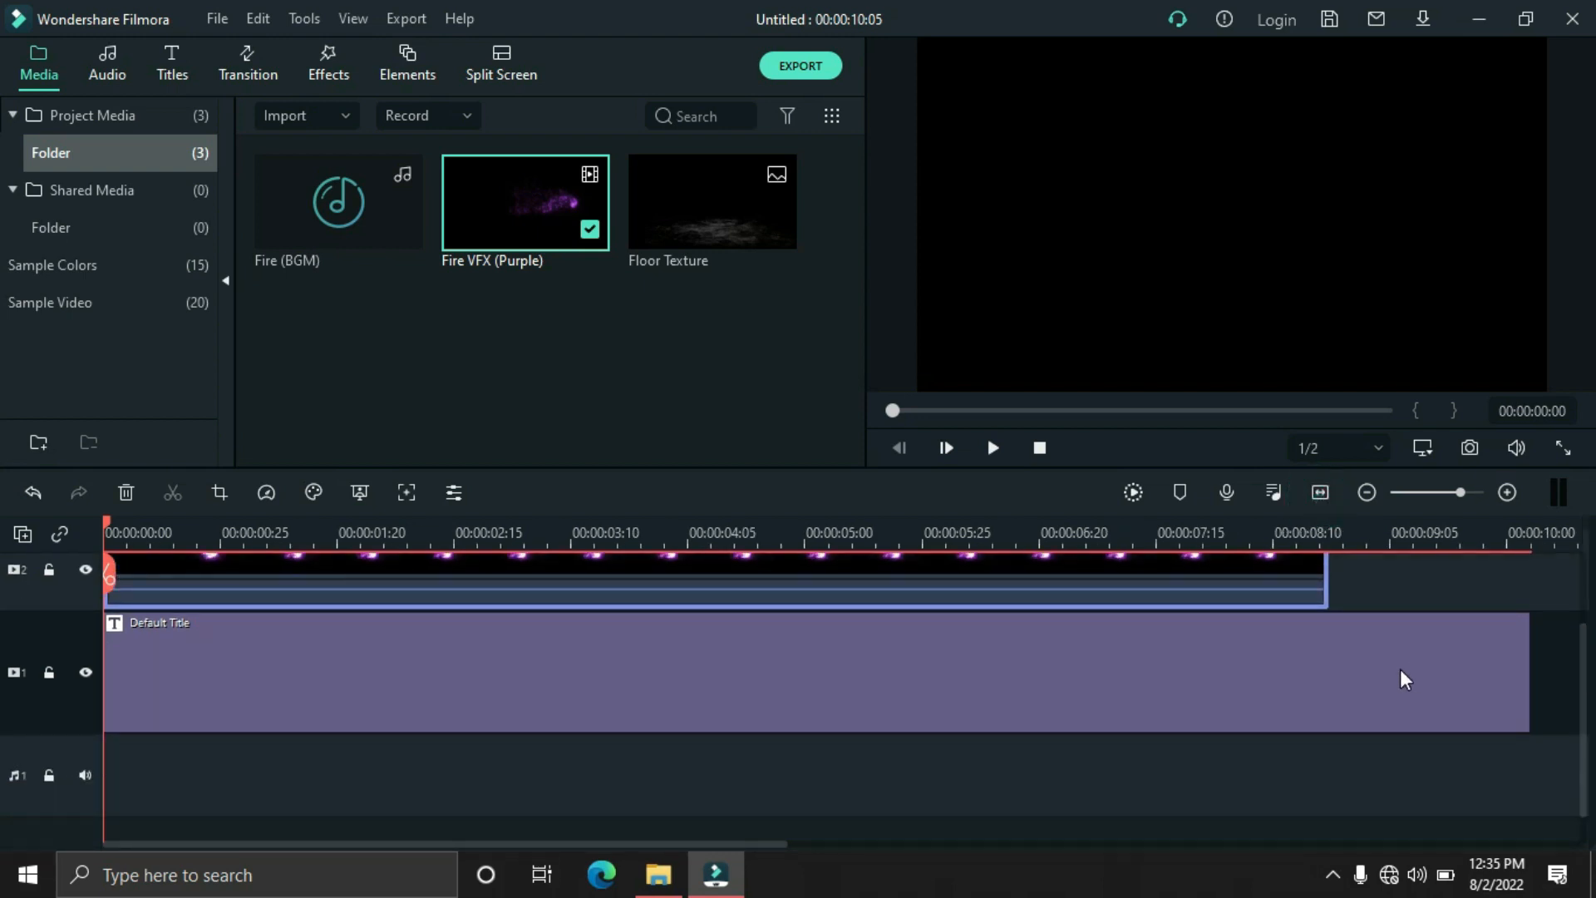
left_click_drag(1528, 675, 1328, 664)
scroll(357, 572, "up", 2)
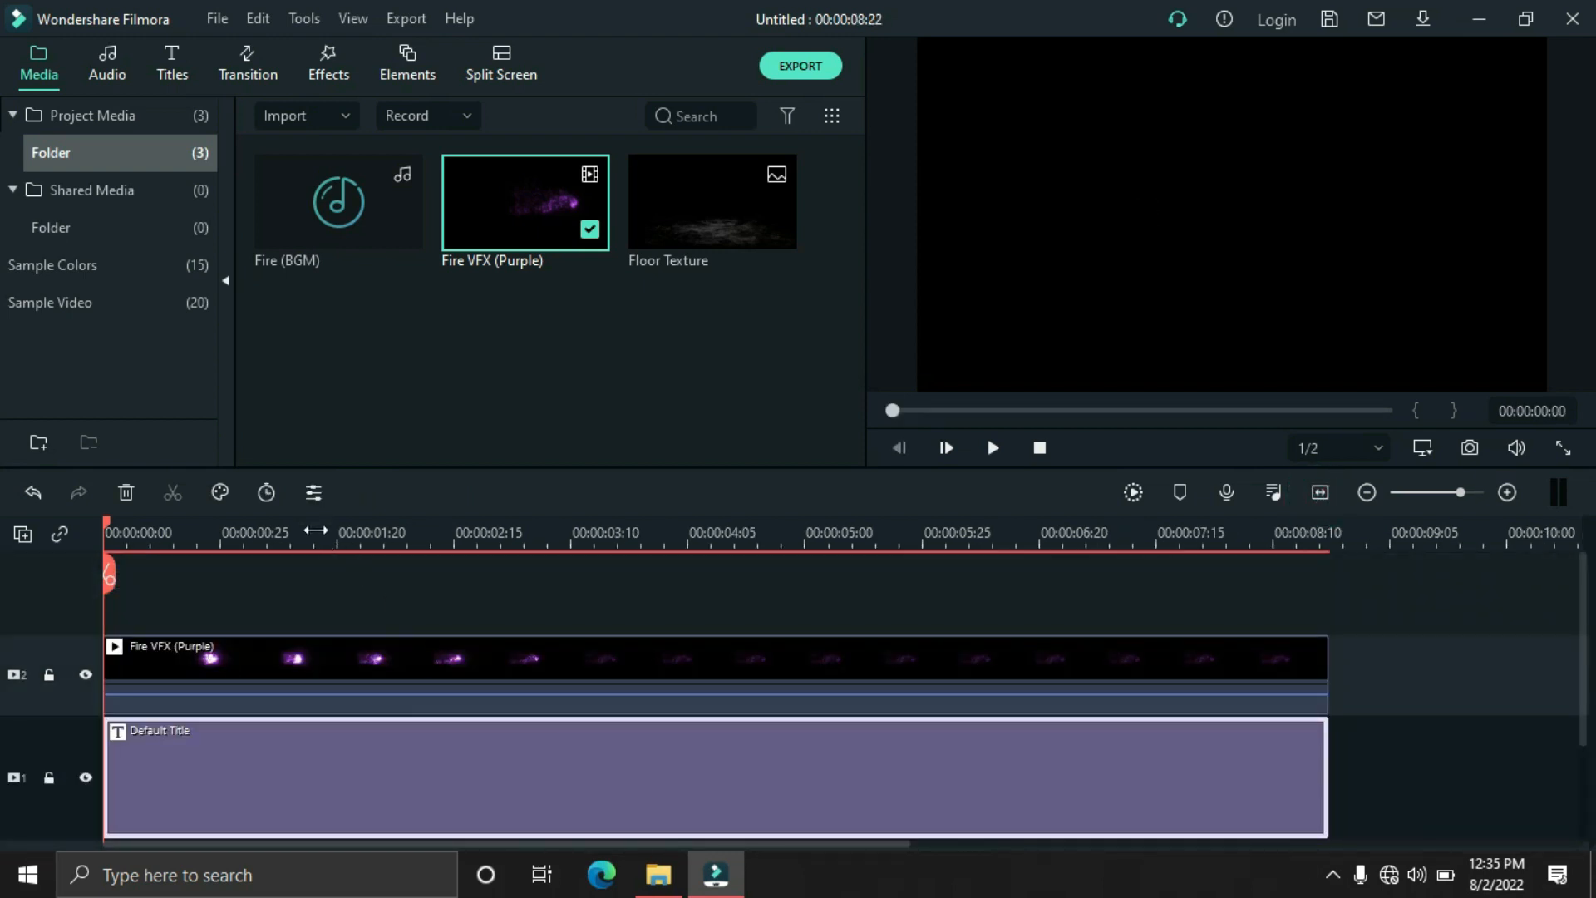
Step: Set the Fire VFX (Purple) clip's blending mode to Lighten, checking it against the title at 00:00:01:15
left_click(314, 531)
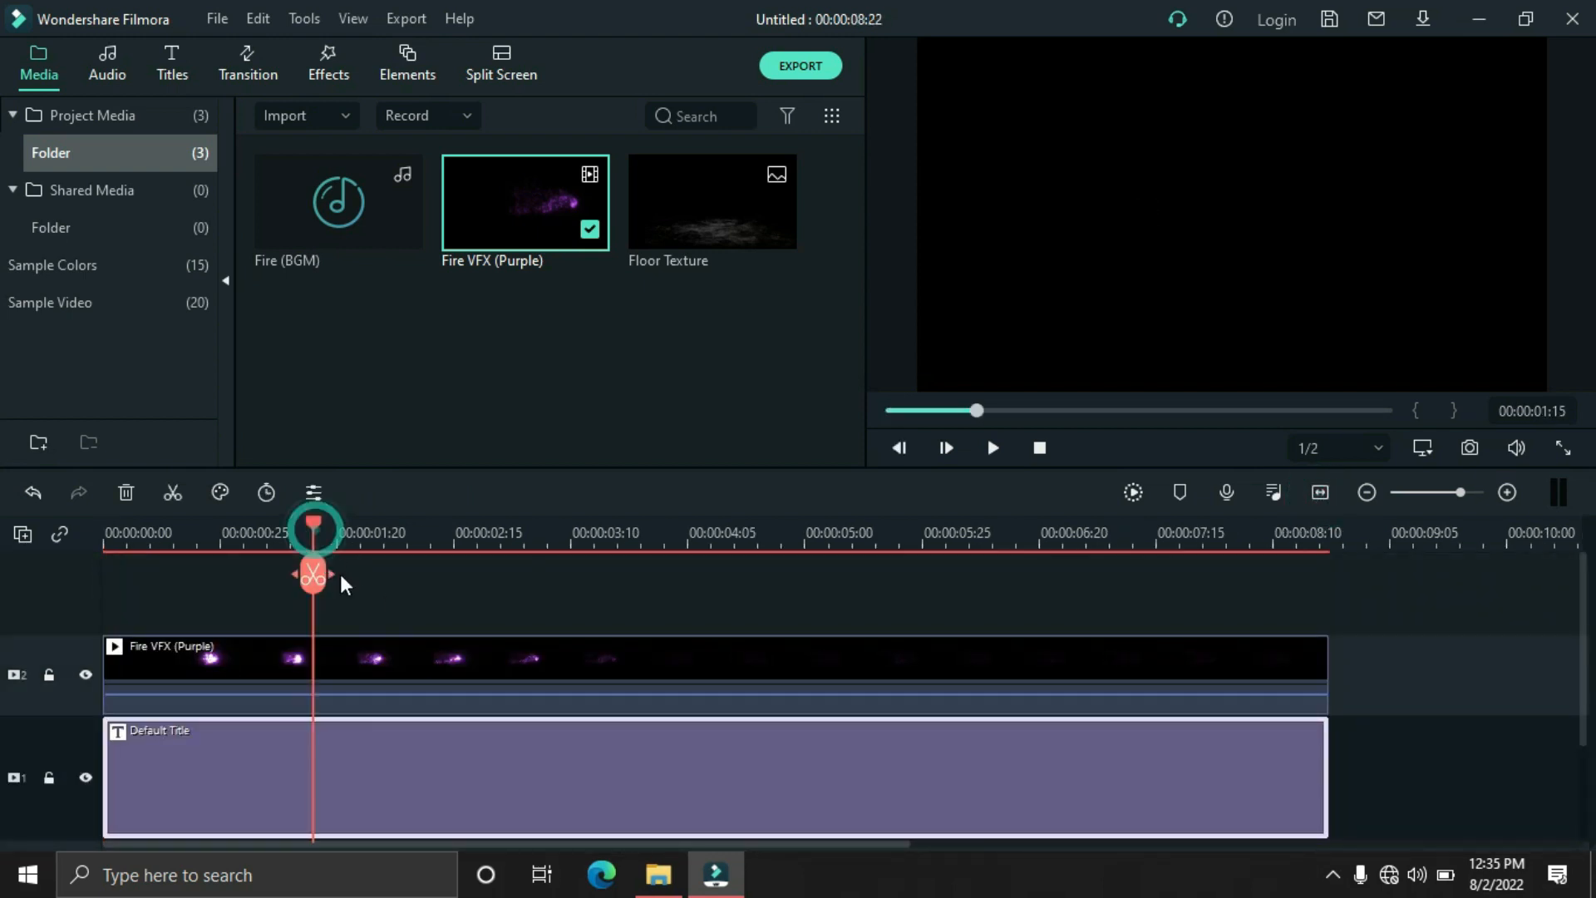
double_click(402, 669)
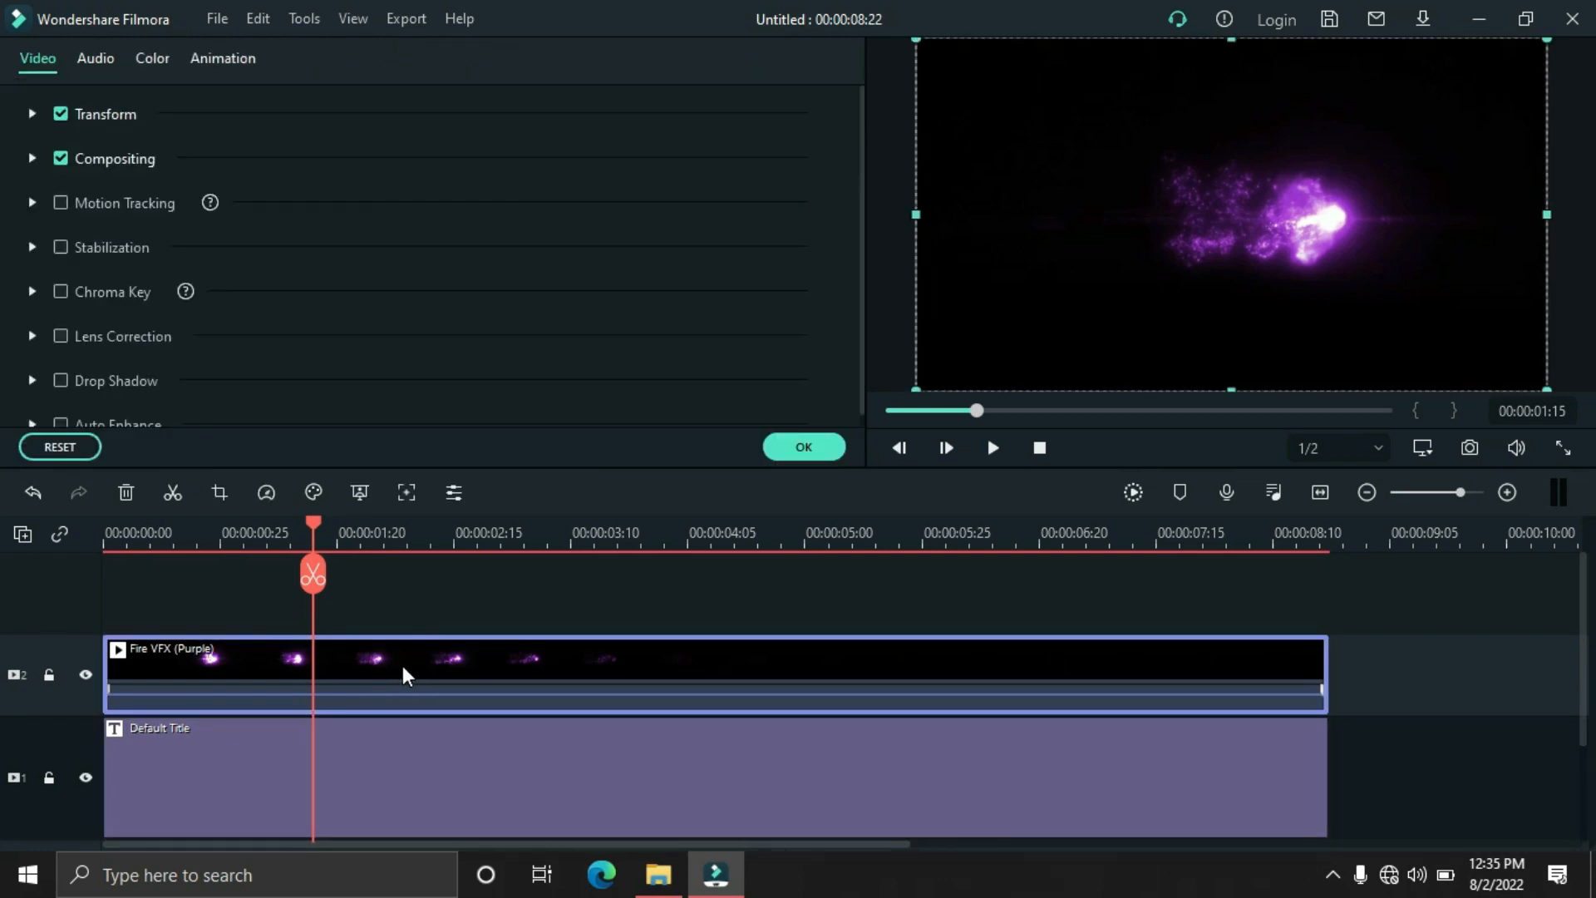
left_click(32, 159)
left_click(396, 222)
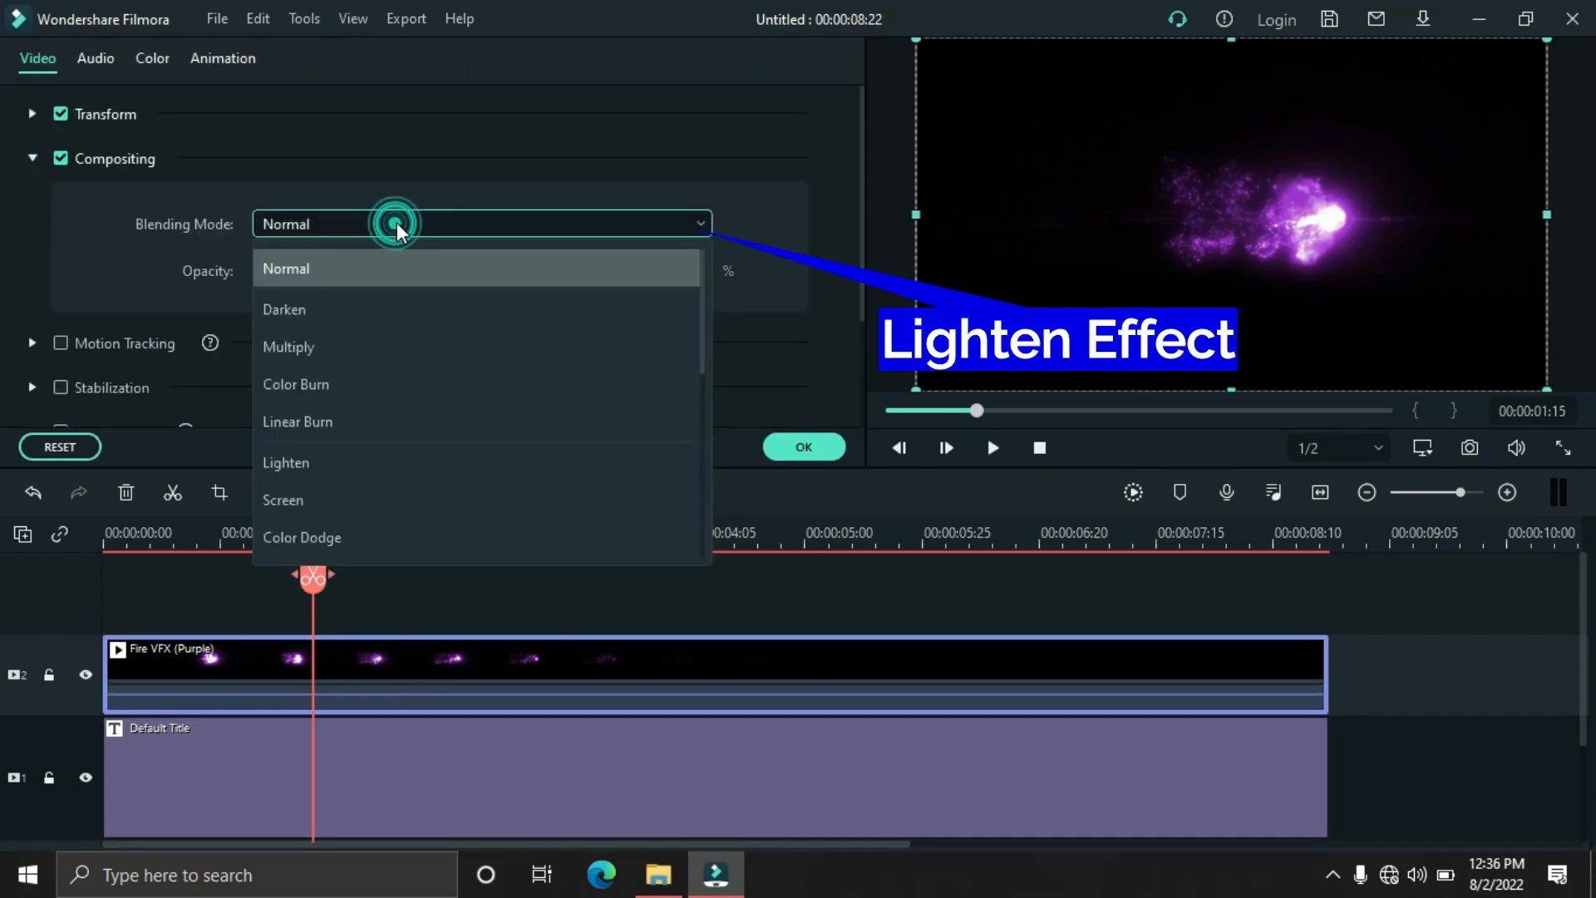
left_click(286, 463)
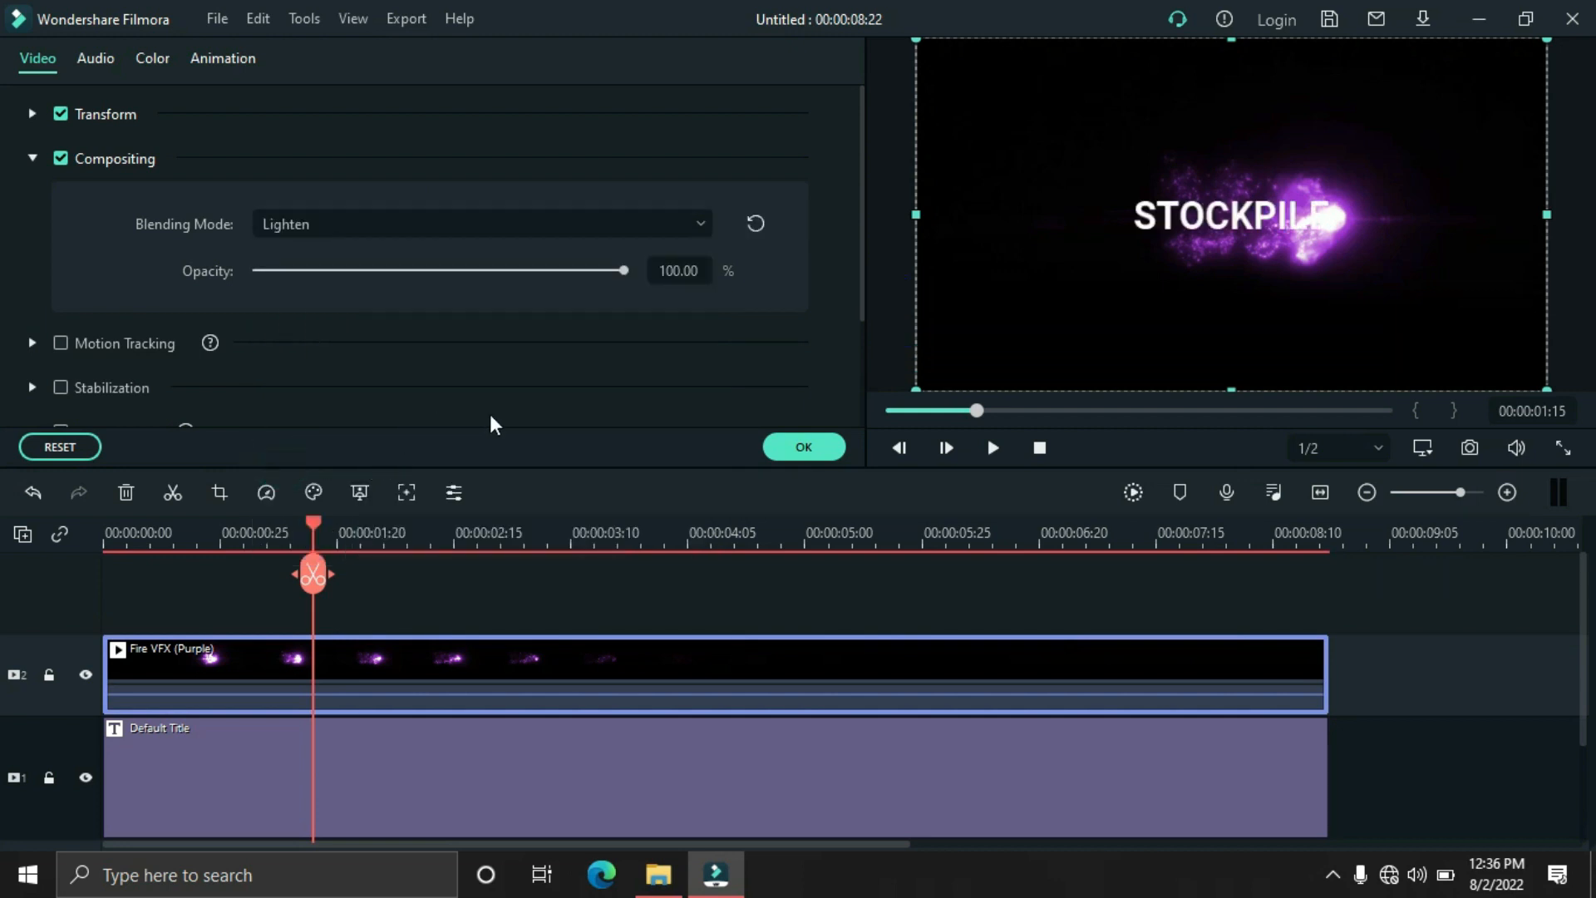
left_click(800, 447)
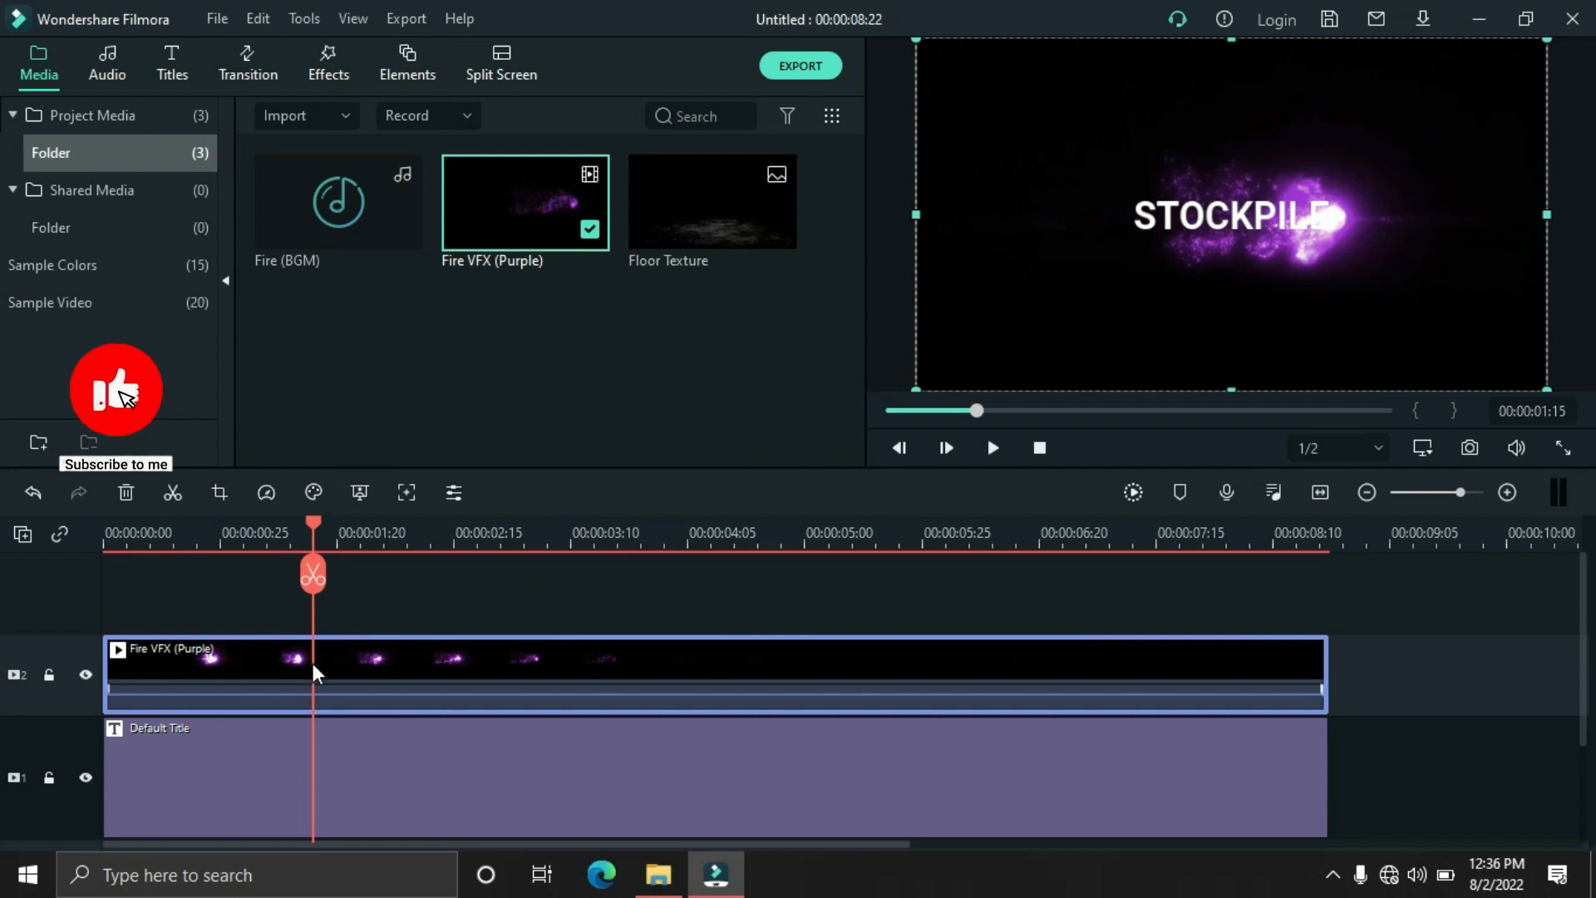
Step: Play the composite from the beginning to check how the fire passes over the title's letters
left_click_drag(316, 521, 103, 527)
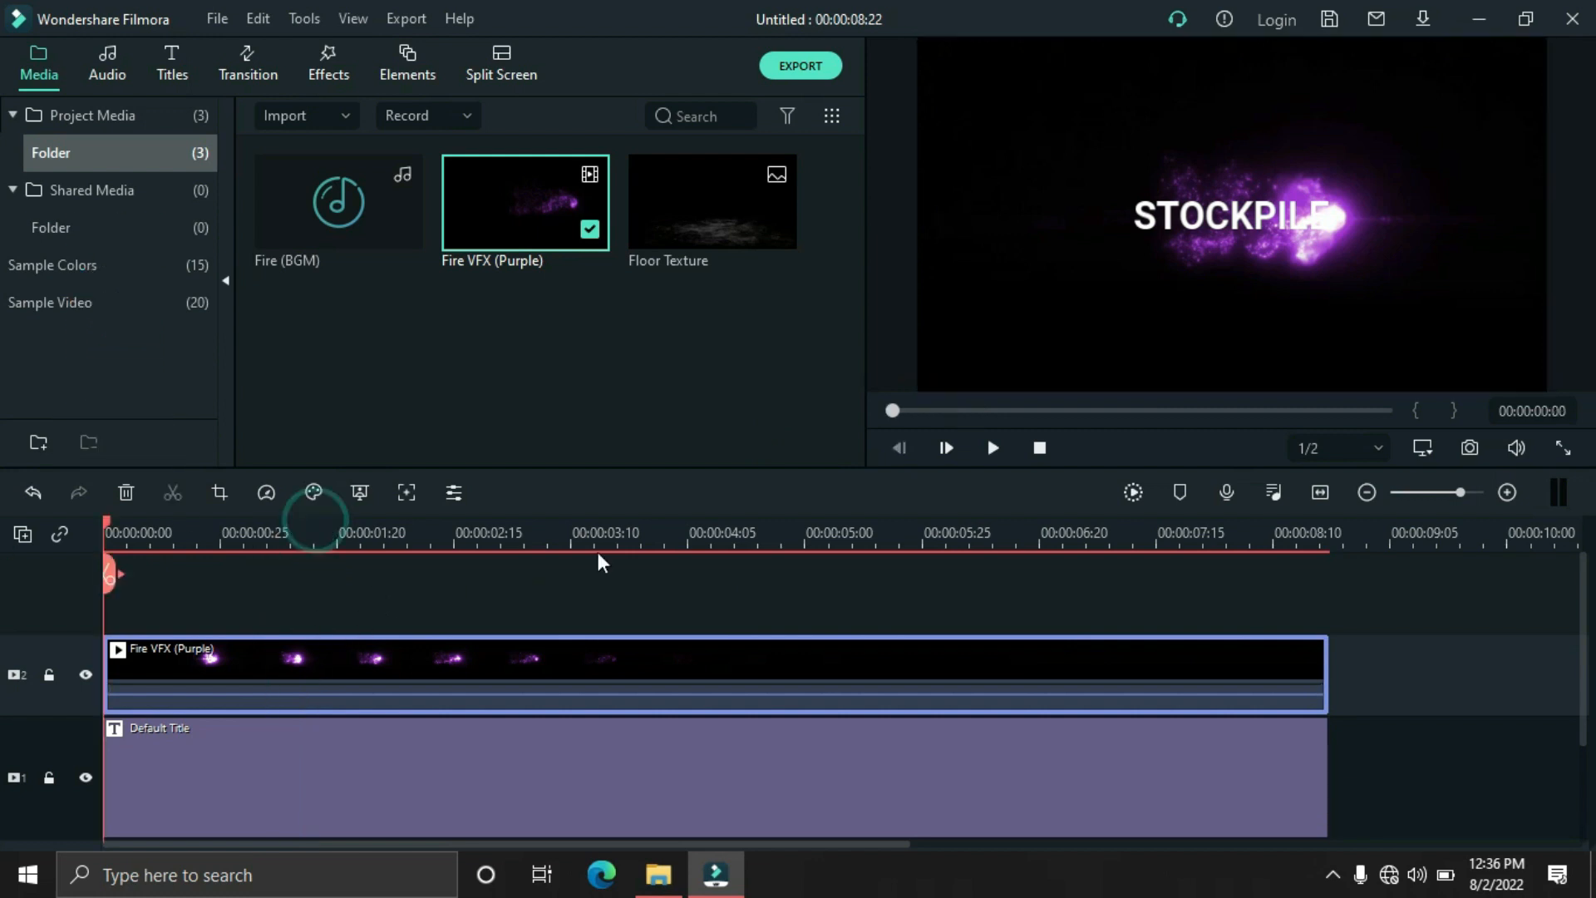
left_click(995, 446)
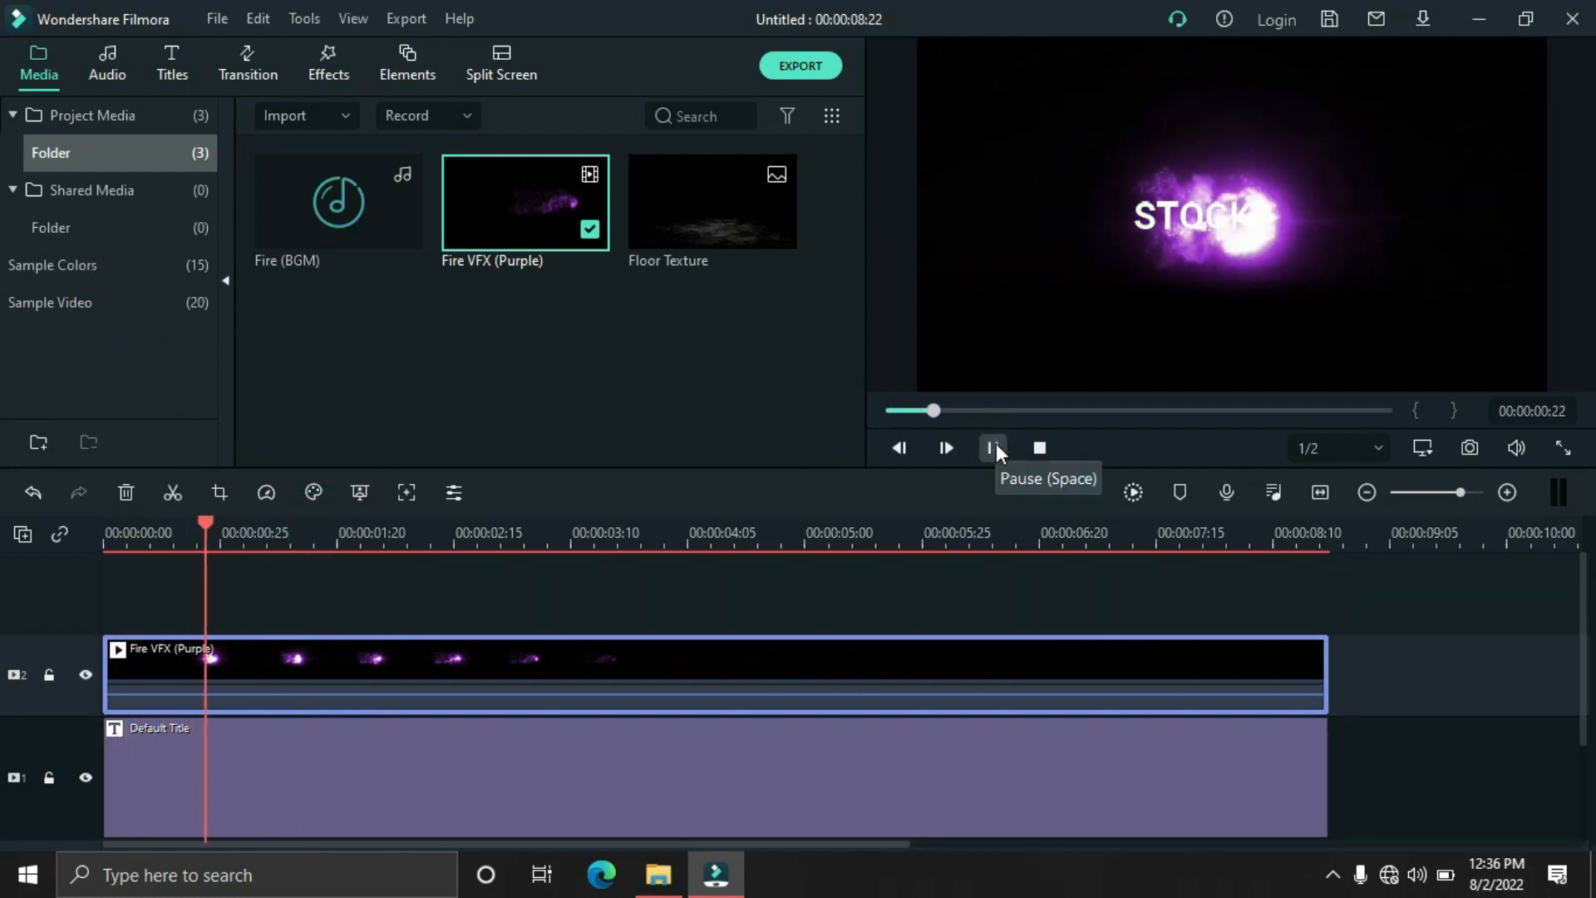
left_click(995, 446)
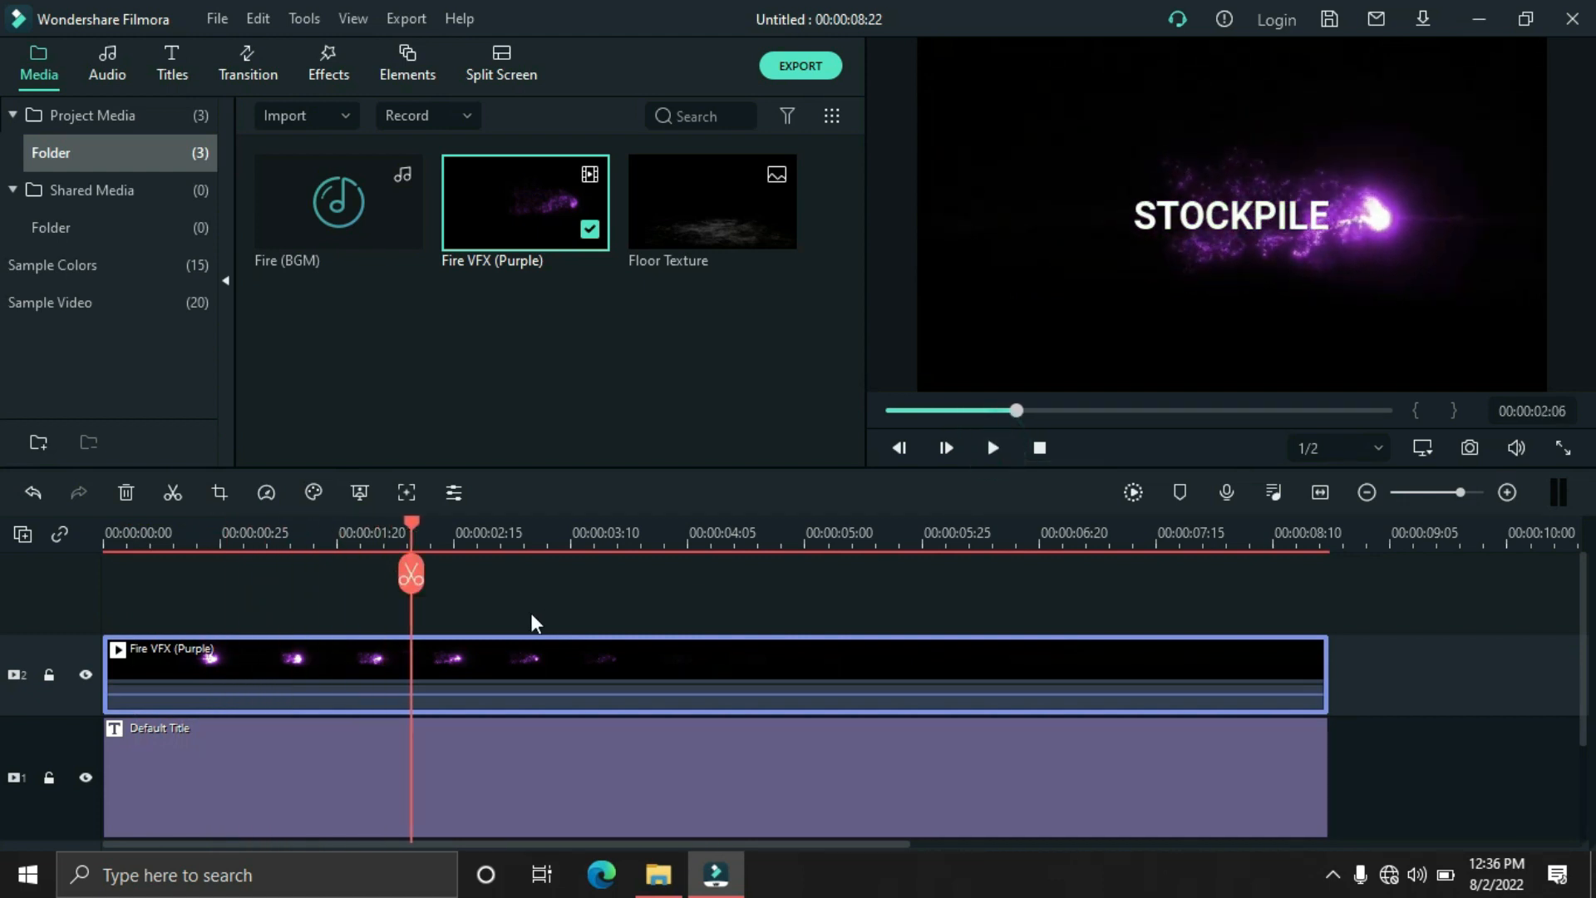
Step: Apply the Fade transition to the start of the title clip and check the frame at 00:00:00:13
scroll(390, 665, "down", 1)
left_click(202, 753)
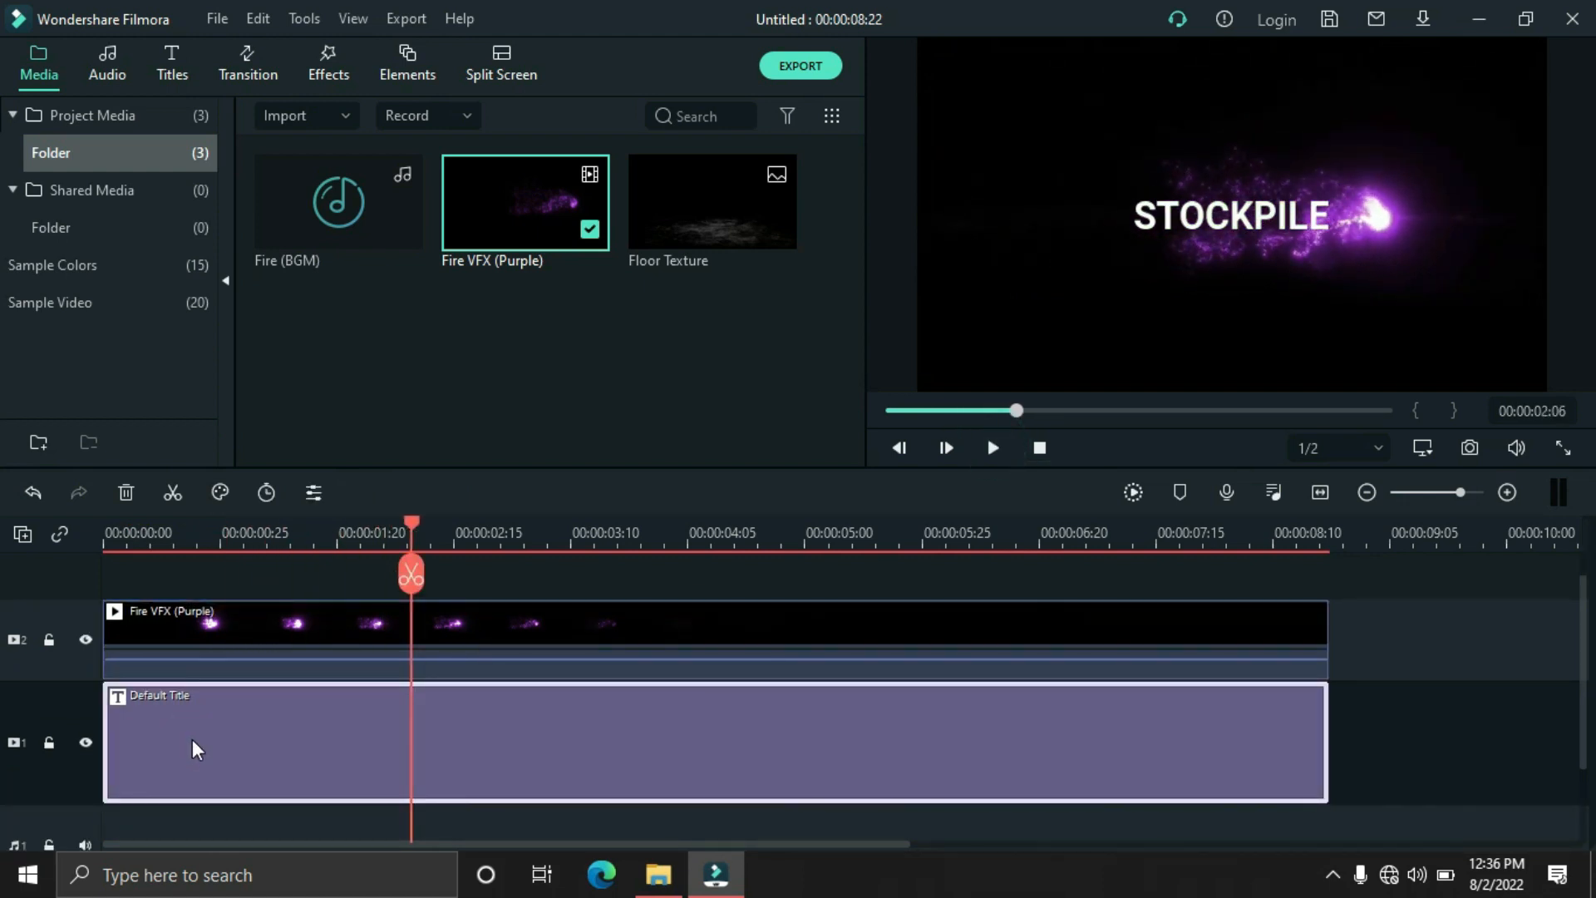
left_click(263, 73)
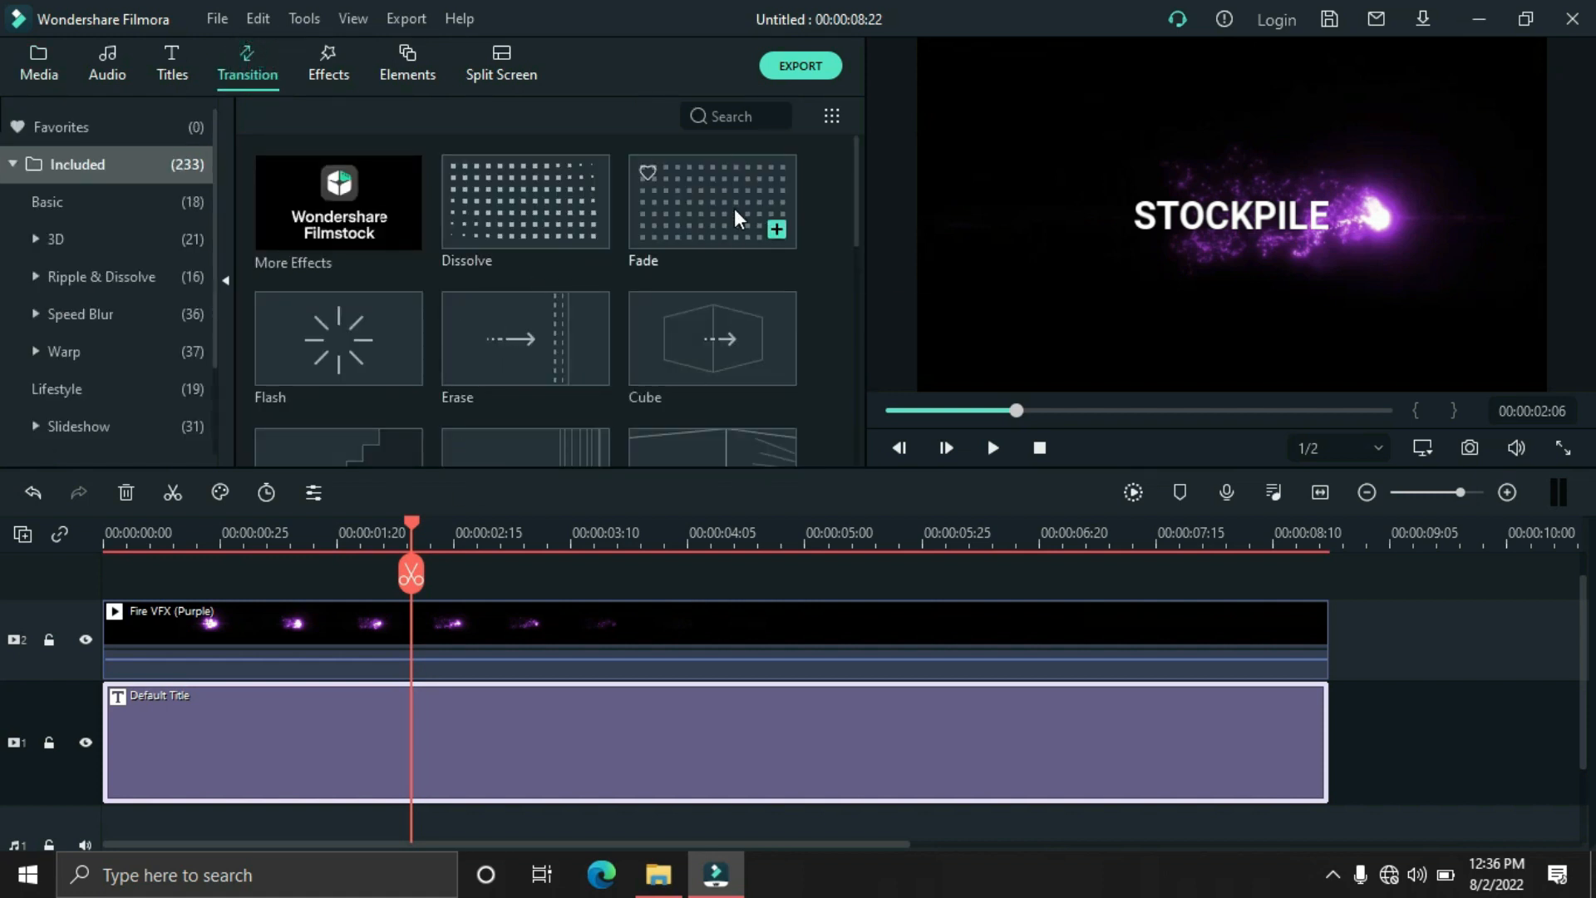
left_click_drag(734, 208, 143, 735)
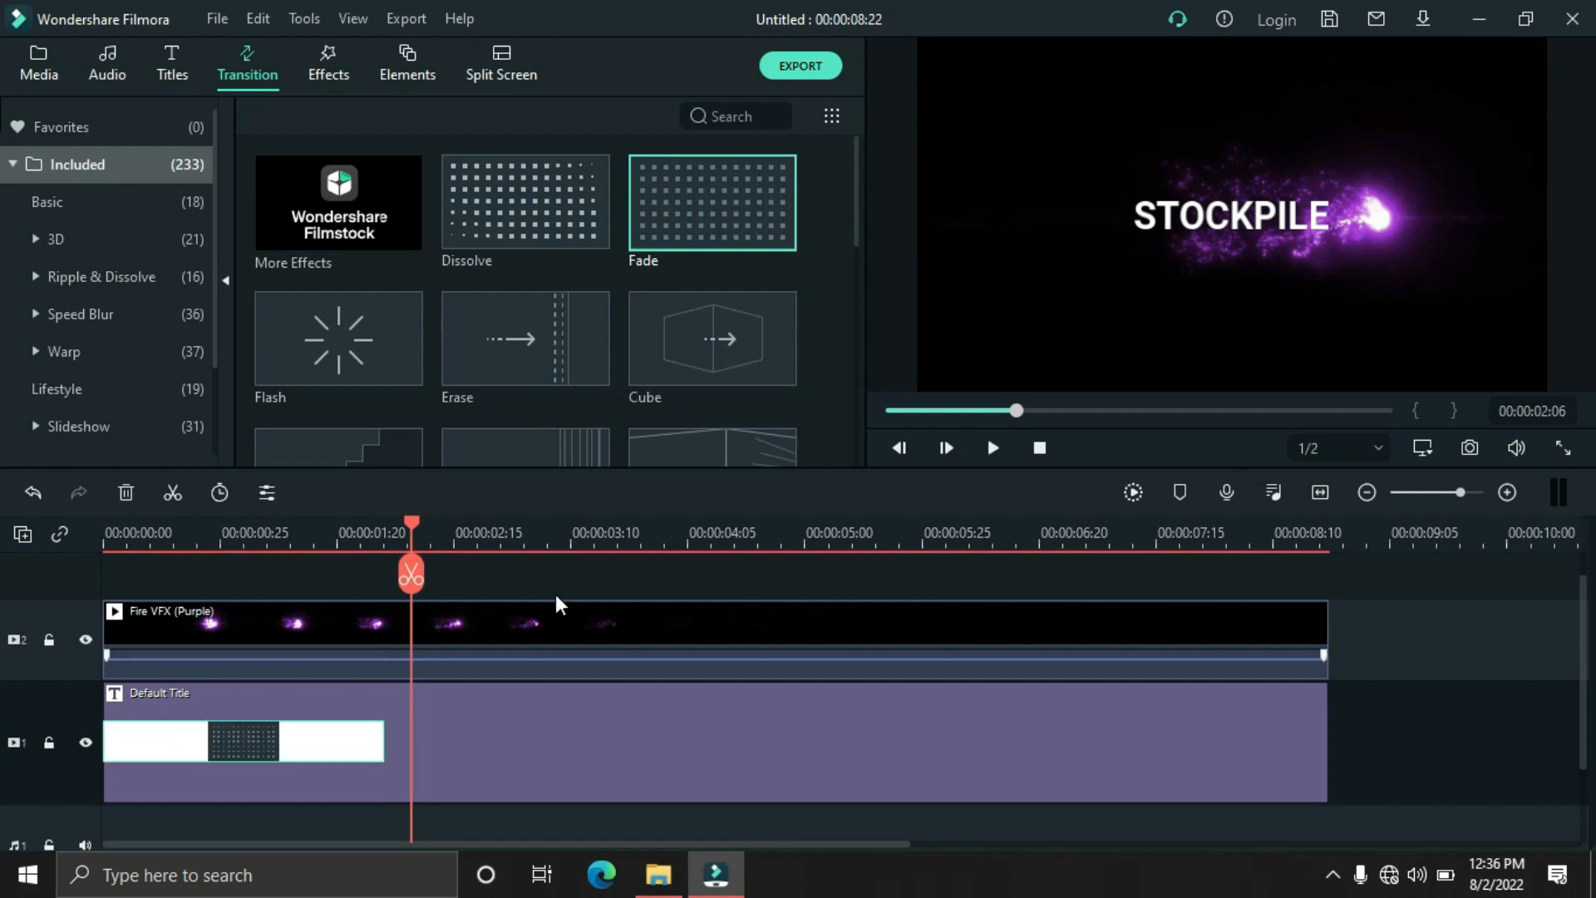
left_click(162, 536)
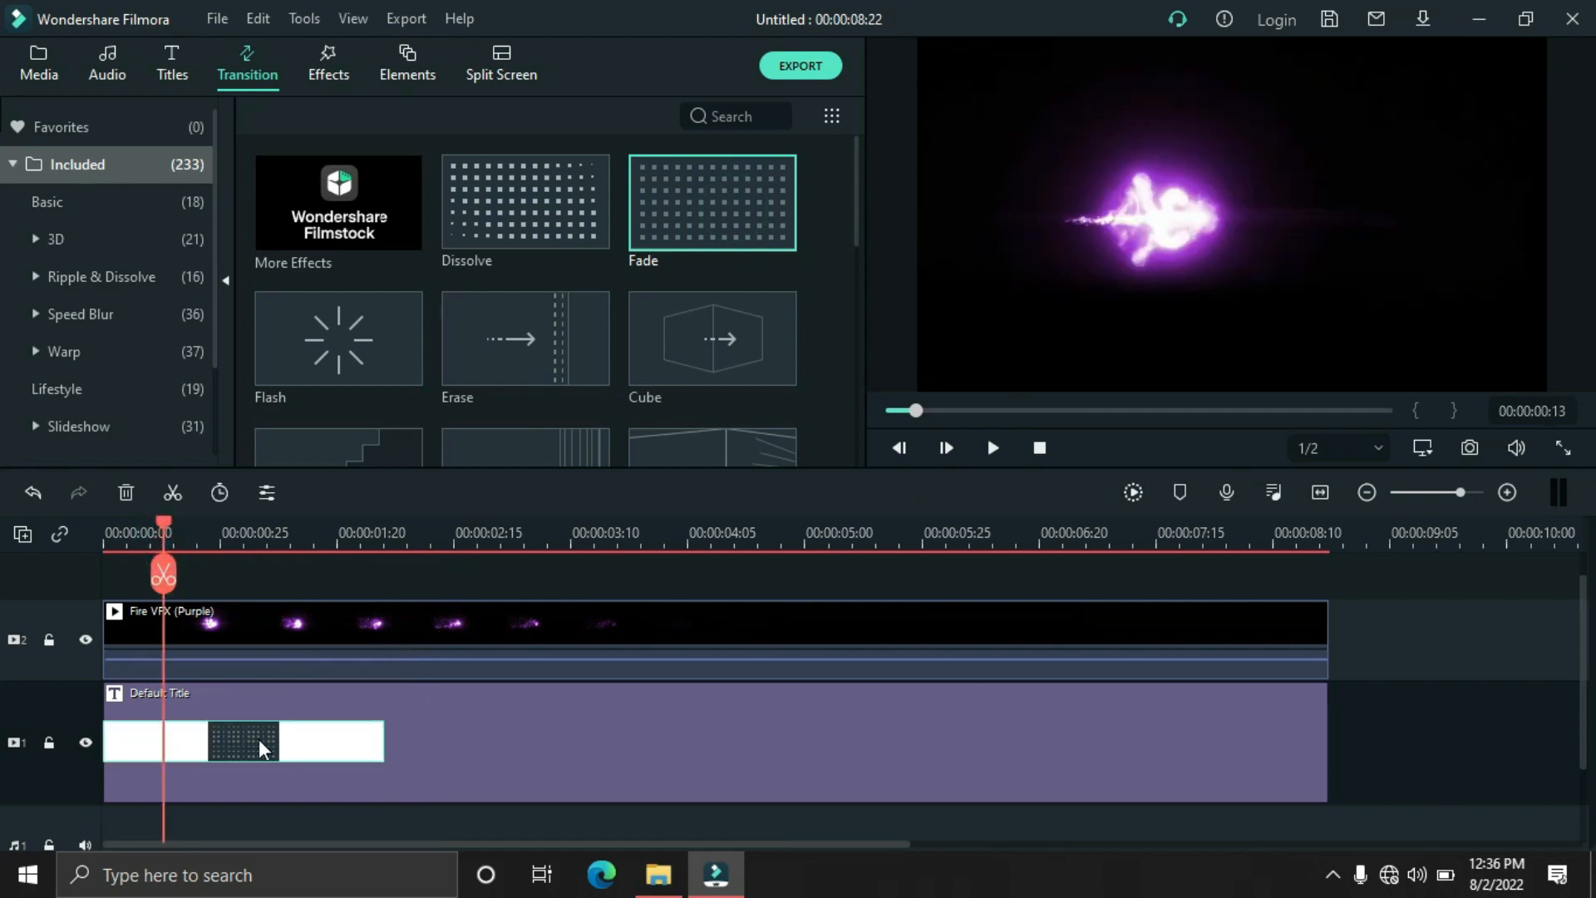
Step: Set the duration of the title's Fade transition to 00:00:00:20
double_click(262, 749)
left_click(309, 184)
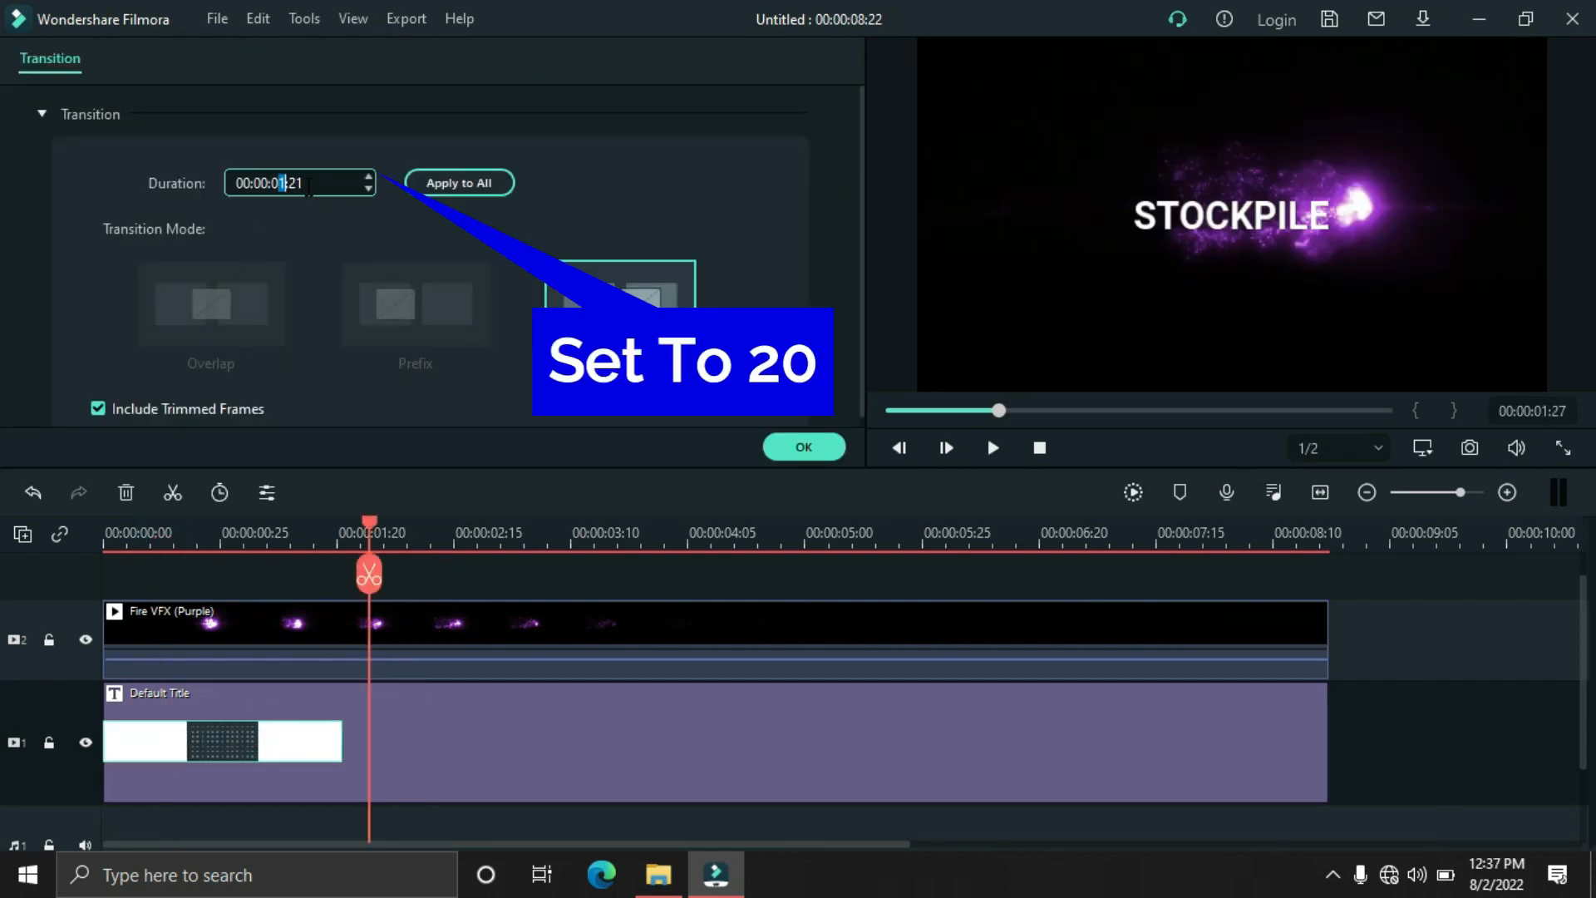
type("0:")
type("20")
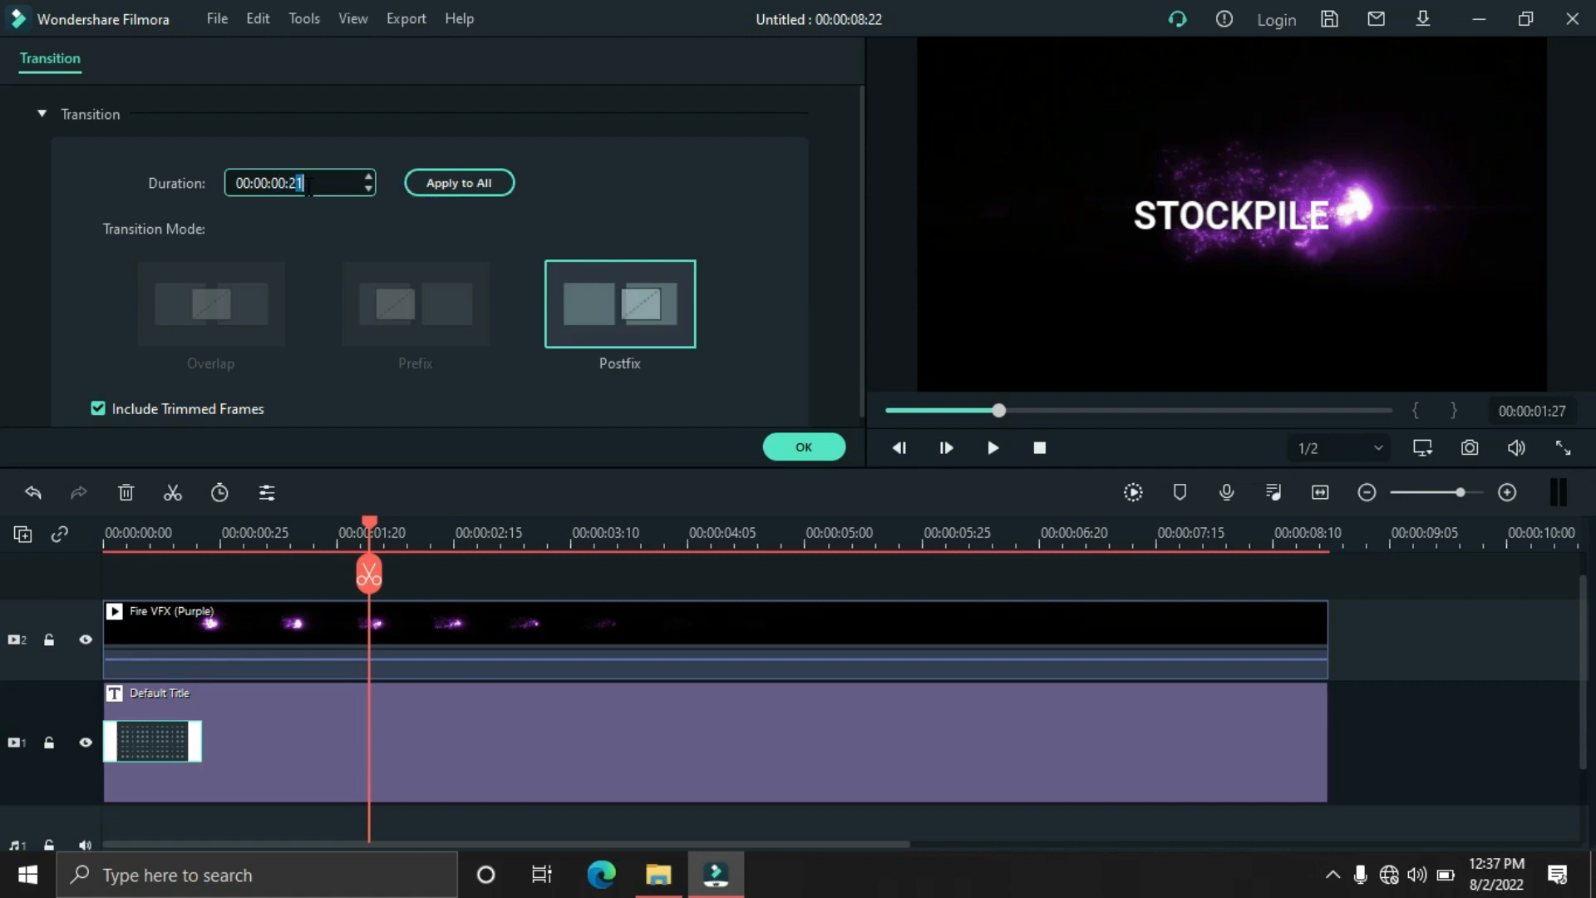
left_click(803, 446)
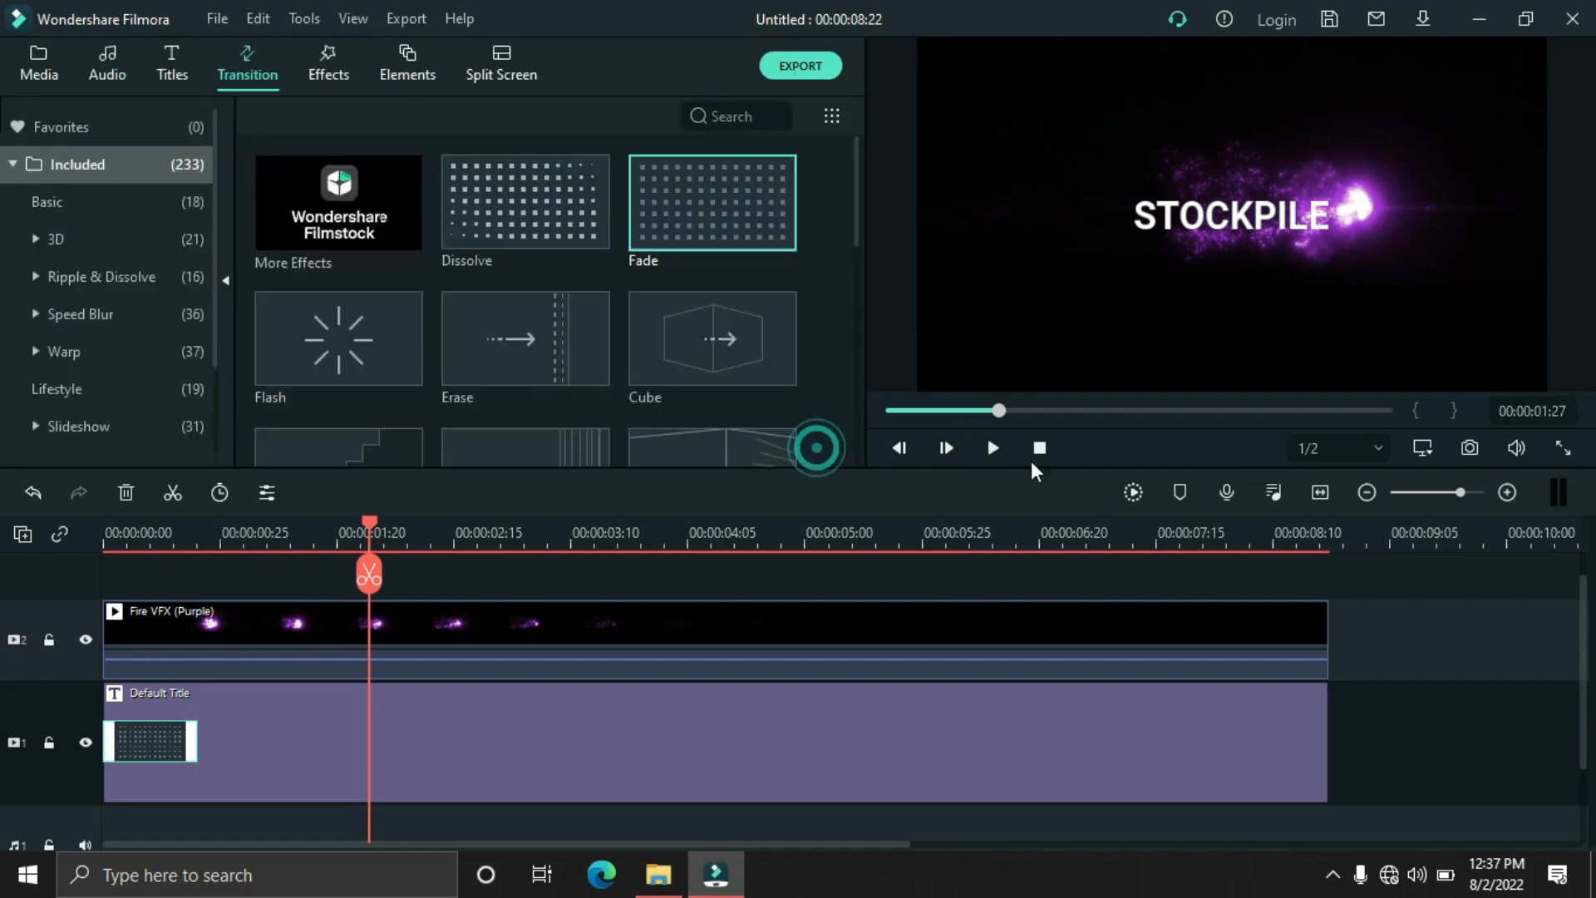
Step: Play the composite from the beginning to check how the title fades in behind the fire
left_click(1038, 449)
left_click(992, 447)
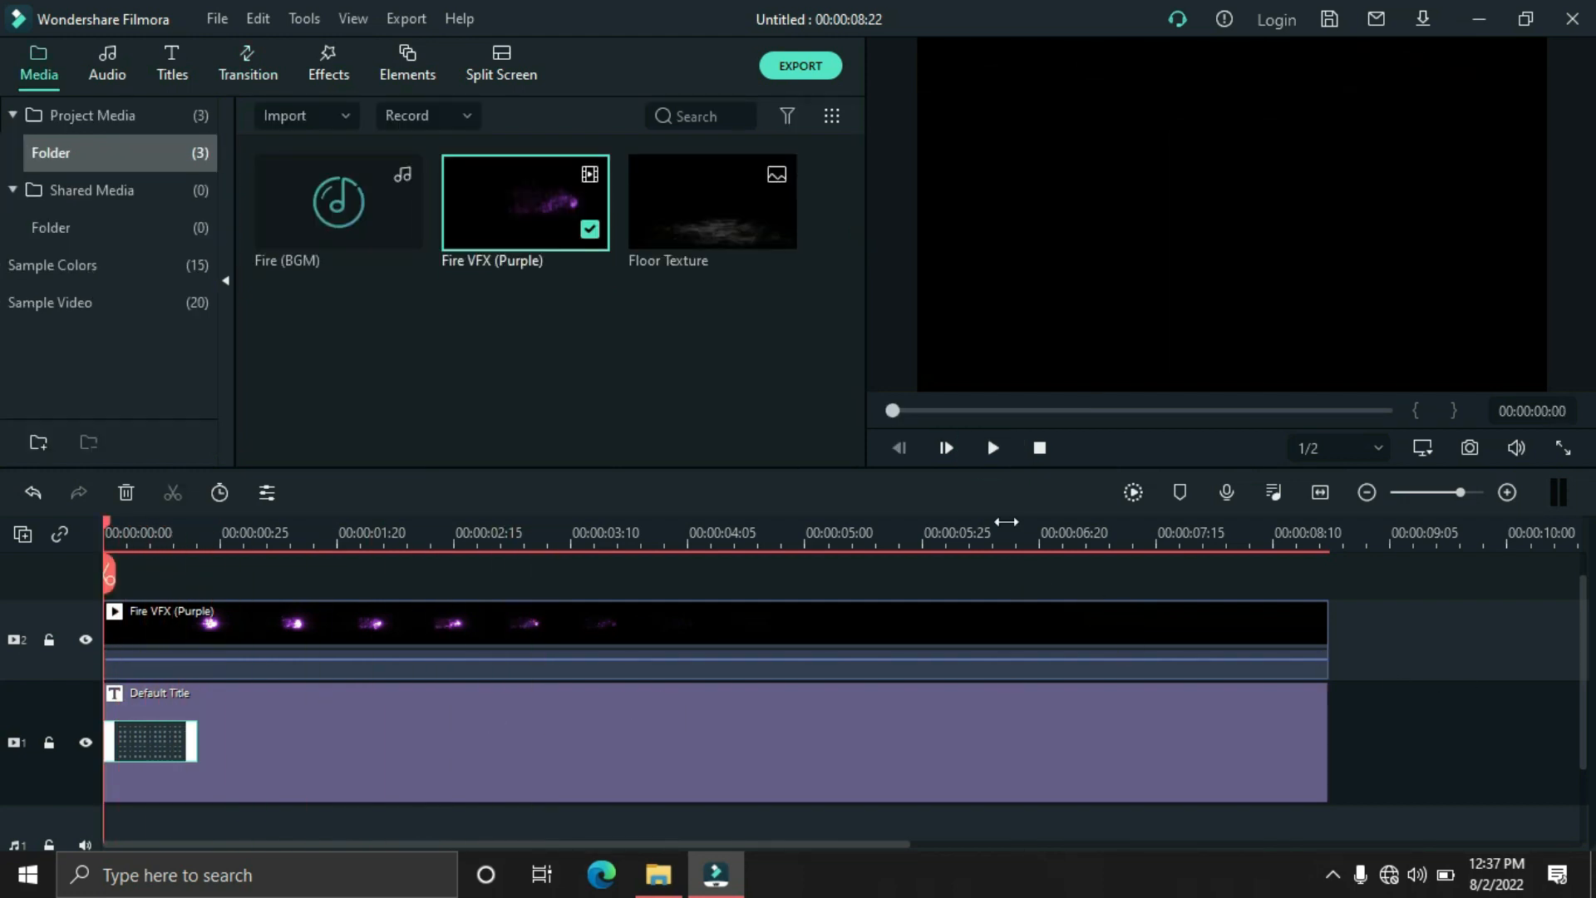
left_click(994, 448)
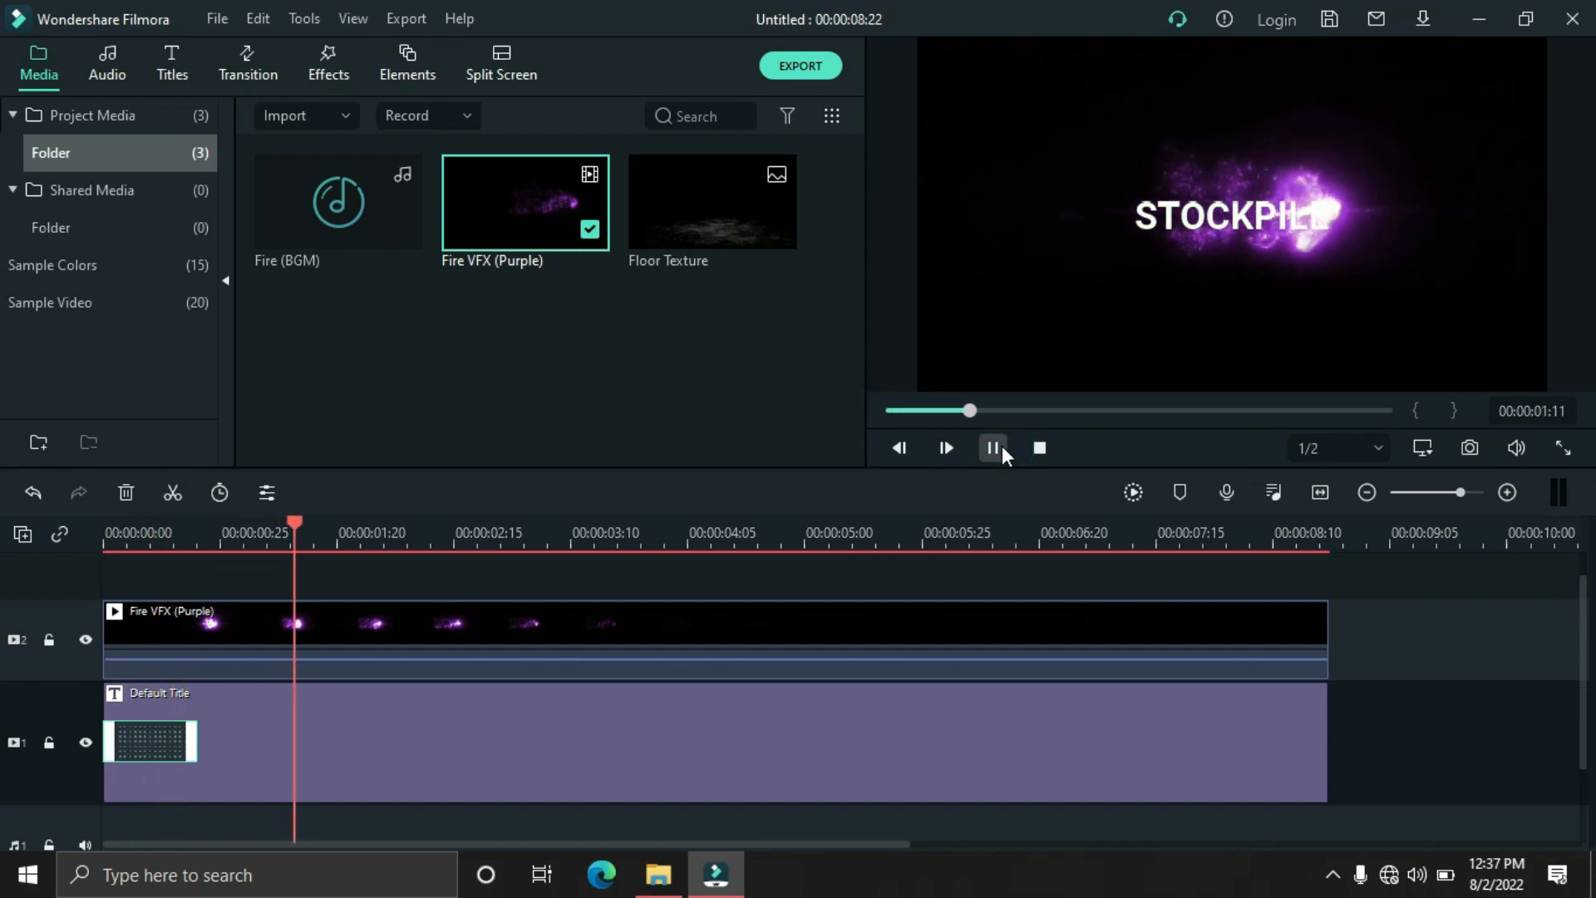
left_click(1001, 445)
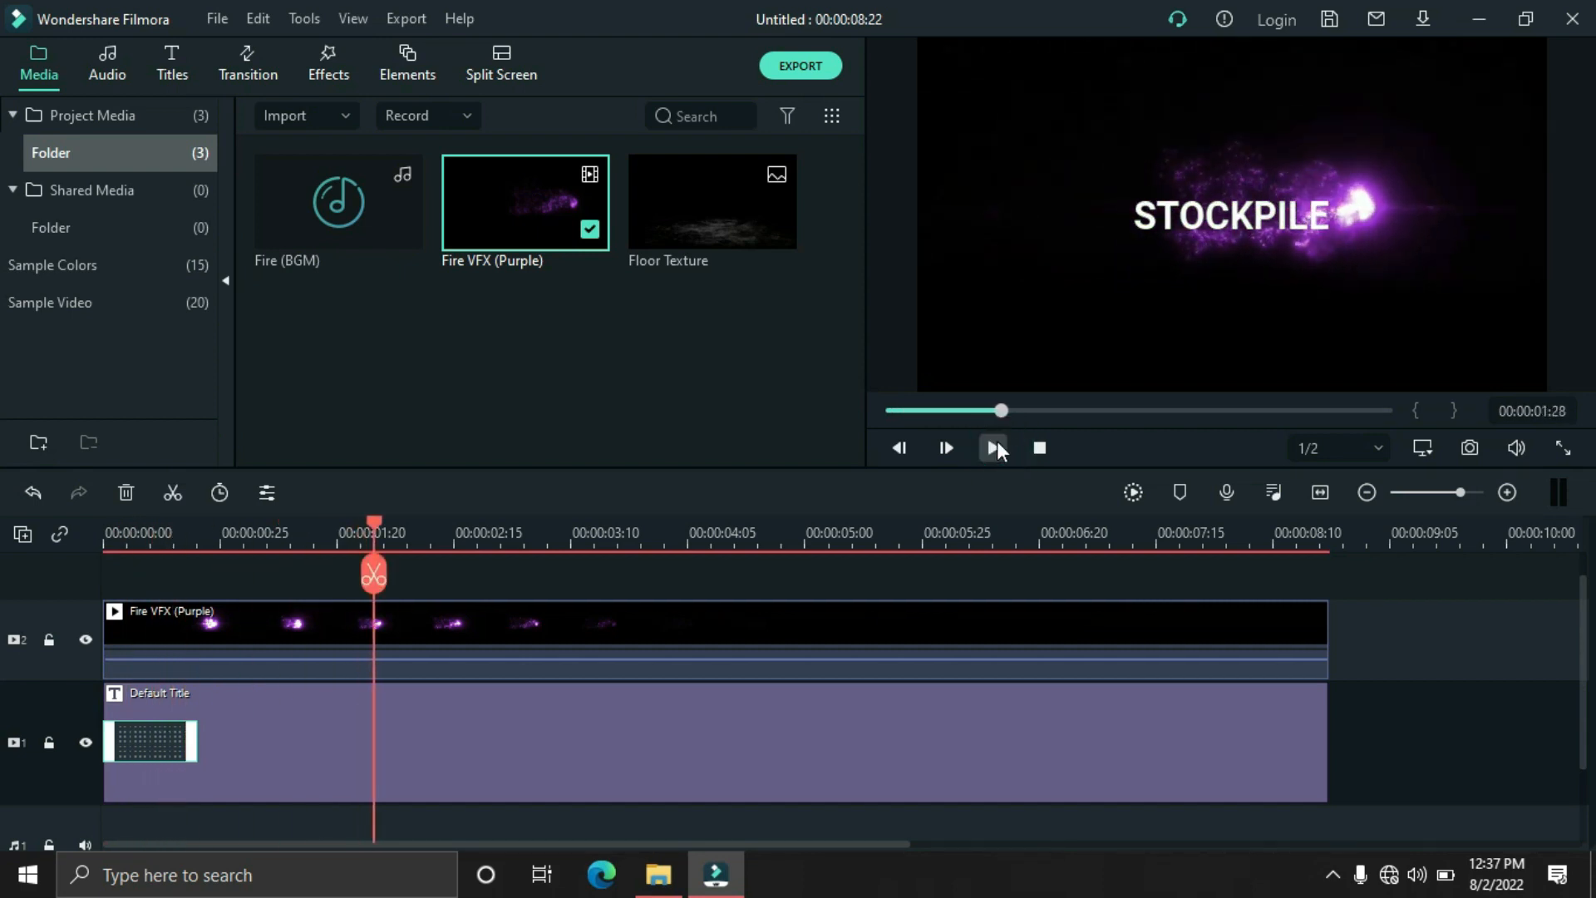
Step: Export the composite to the Desktop as an MP4 named My Video at 1920x1080 and 30 fps
left_click(781, 68)
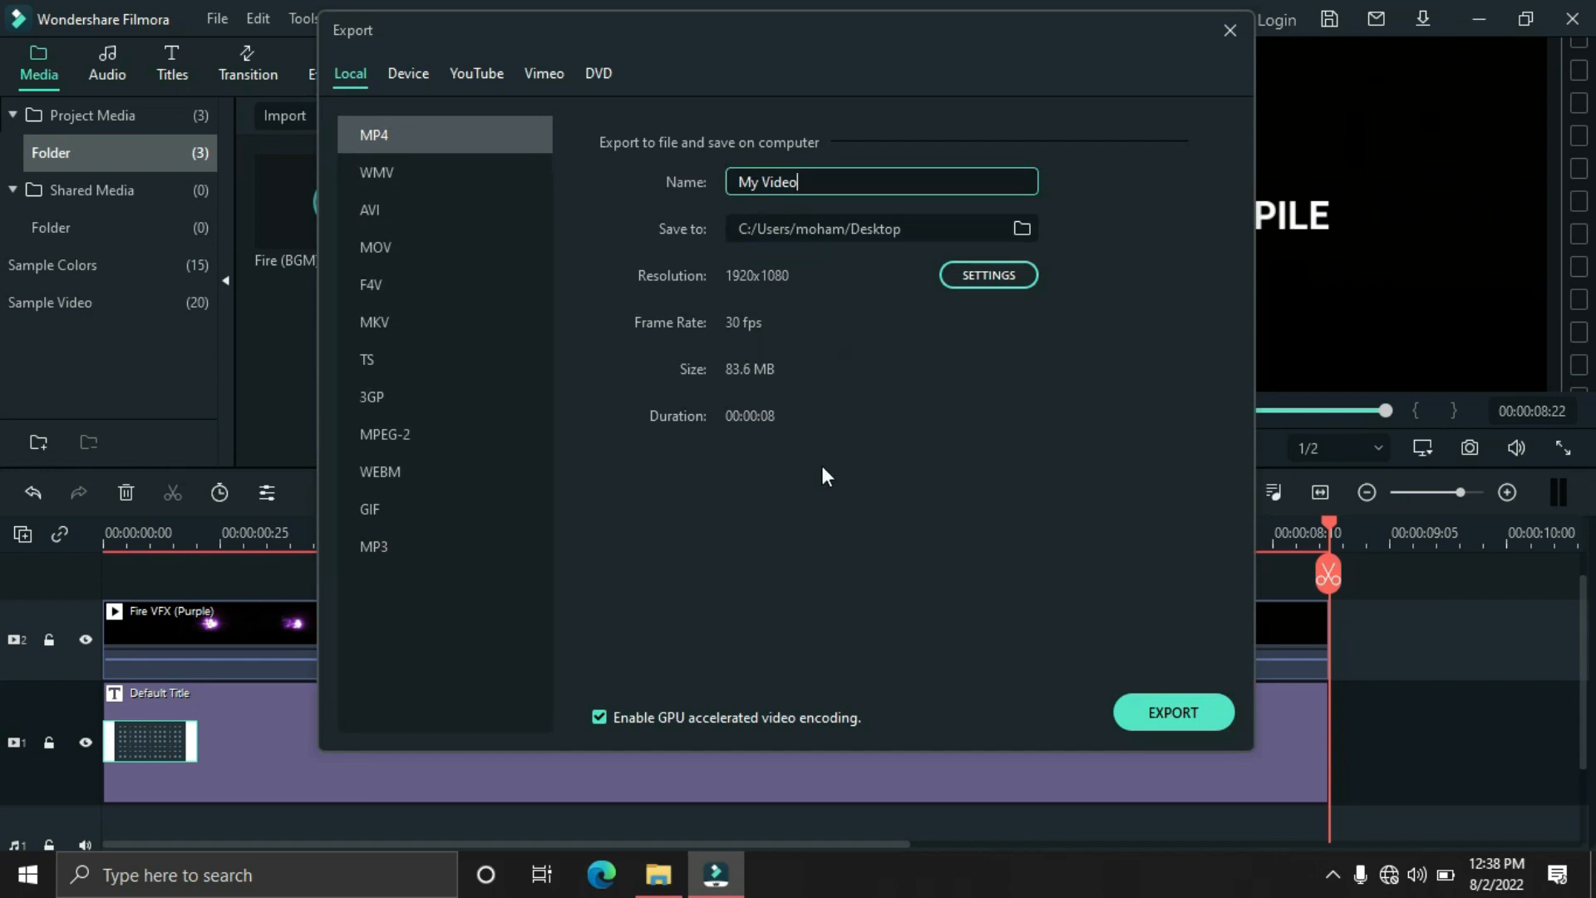
left_click(1150, 720)
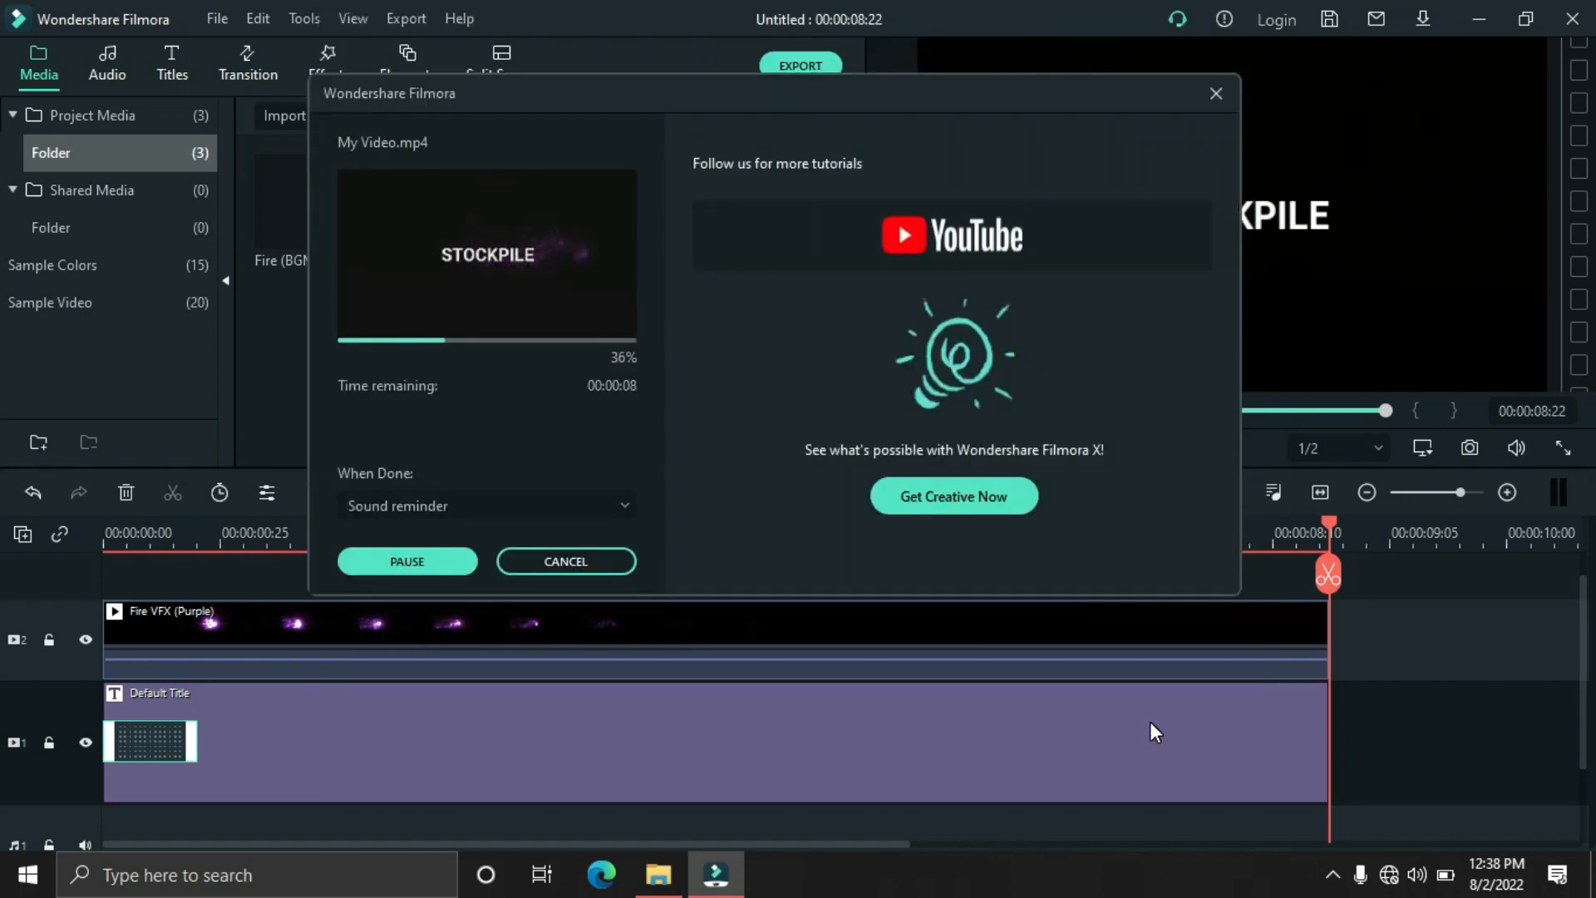
key("Escape")
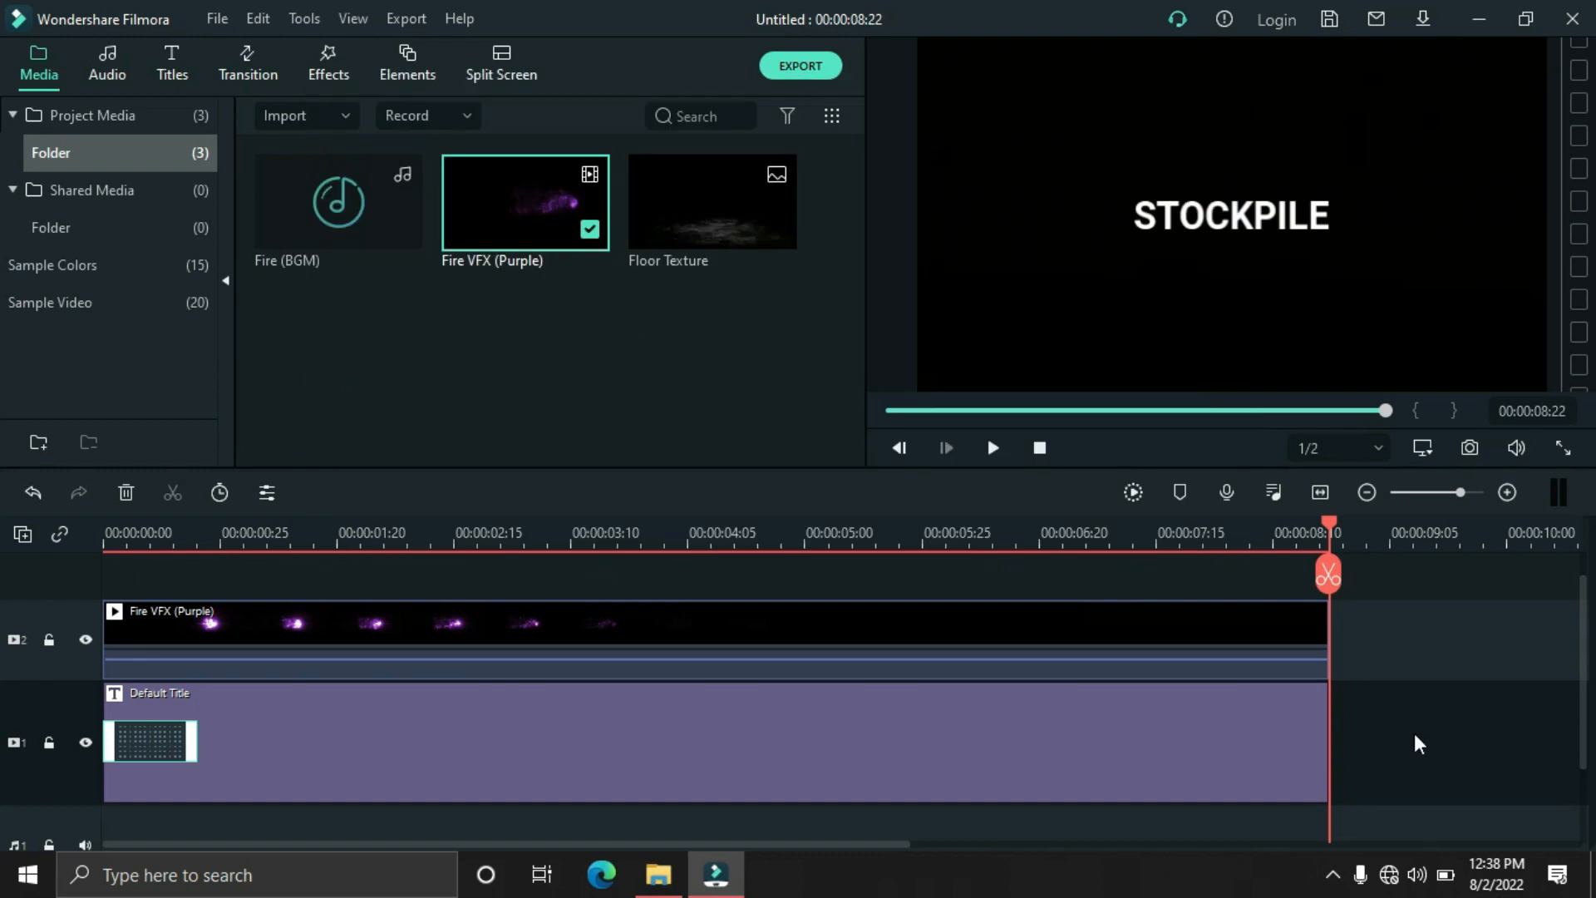
Step: Delete both the Fire VFX (Purple) clip and the title clip from the timeline
left_click_drag(1427, 786, 50, 615)
left_click(125, 493)
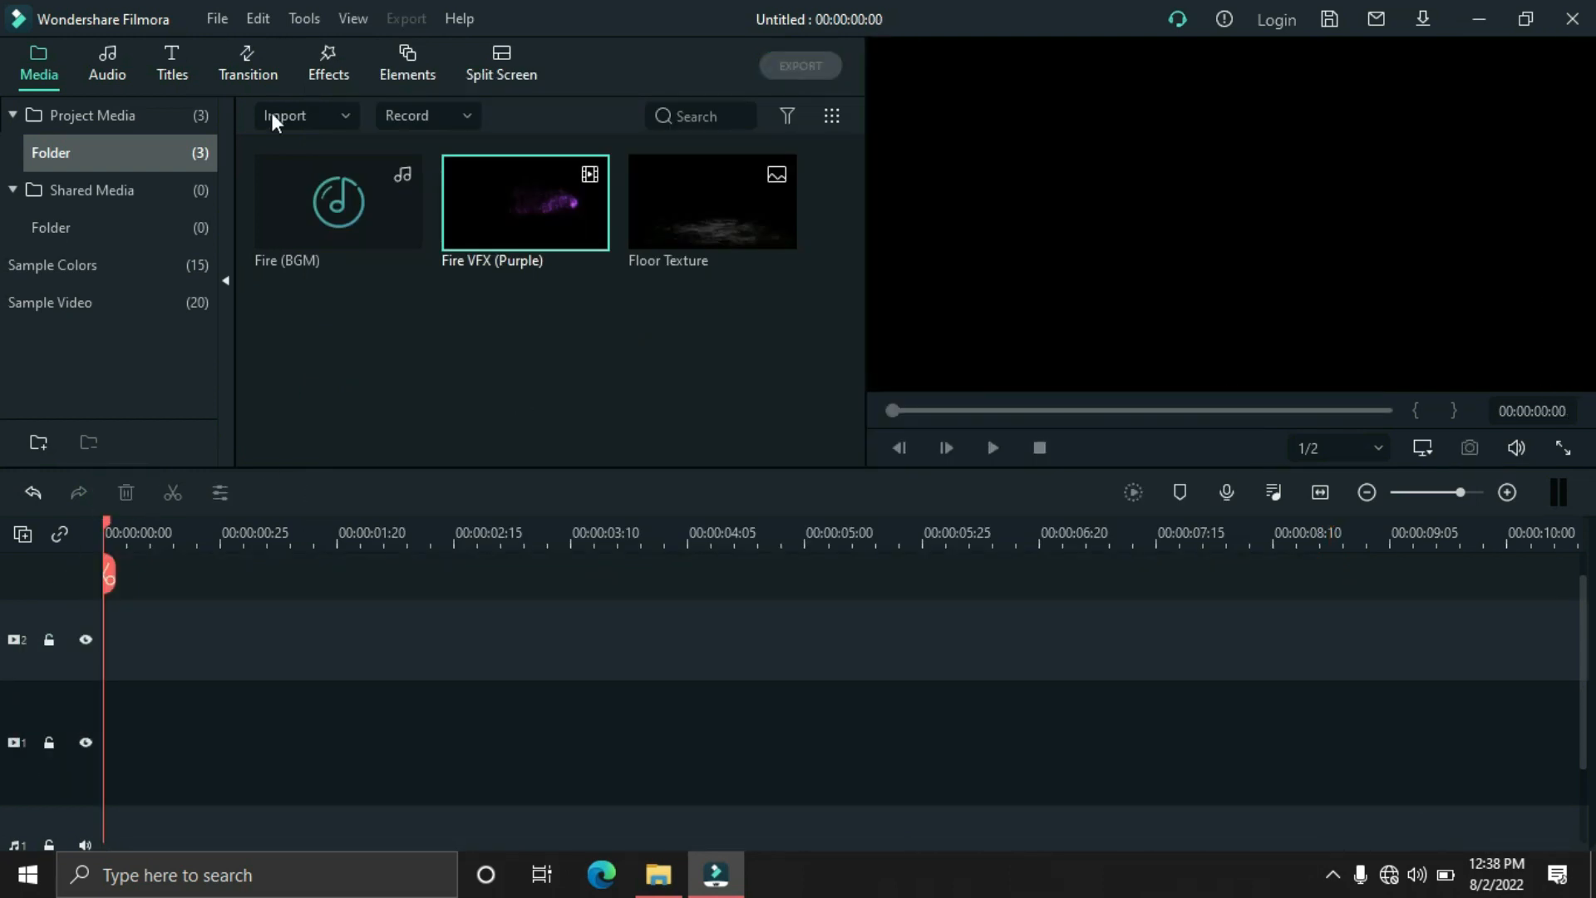
left_click(443, 397)
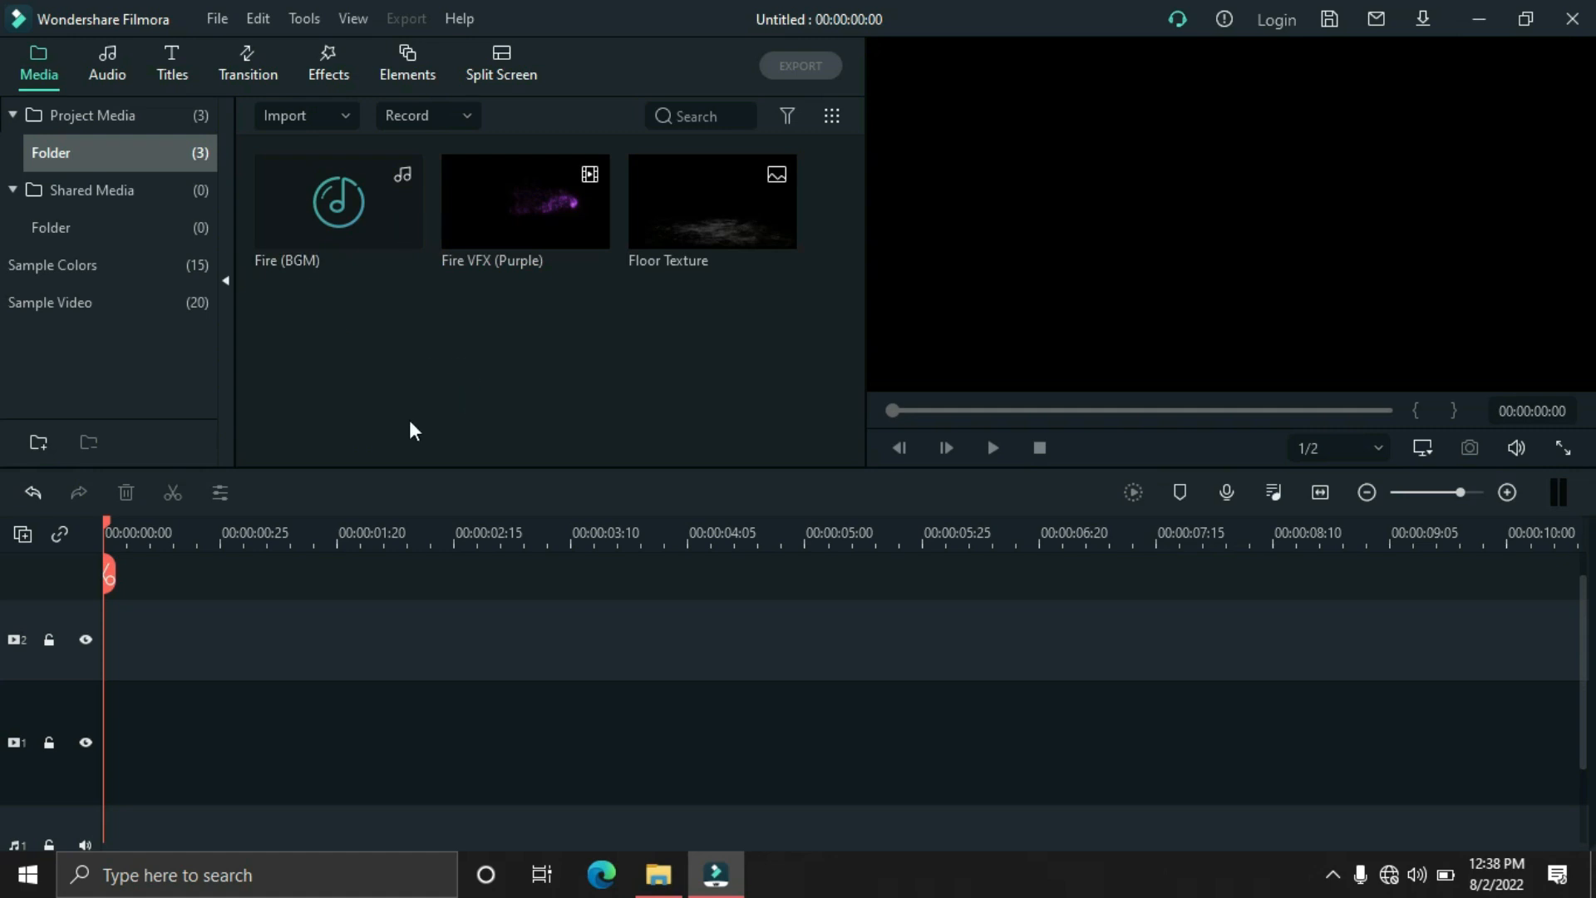
Step: Import My Video from the Desktop, place it on video track 1 from 00:00:00:00 and preview it
left_click(296, 123)
left_click(304, 151)
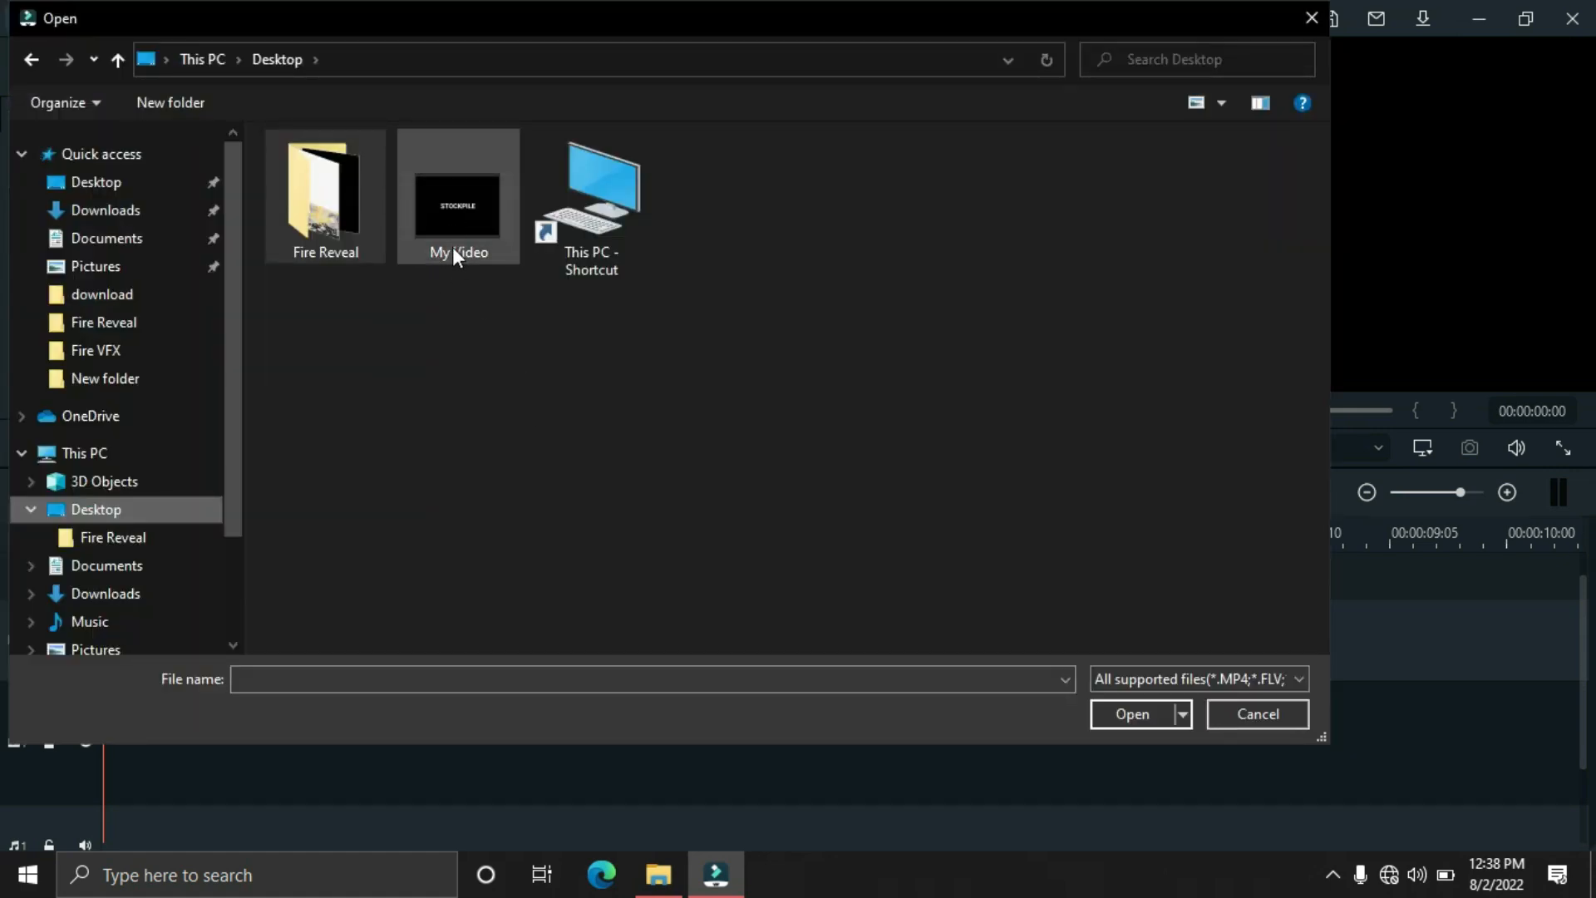
left_click(453, 248)
left_click(1099, 713)
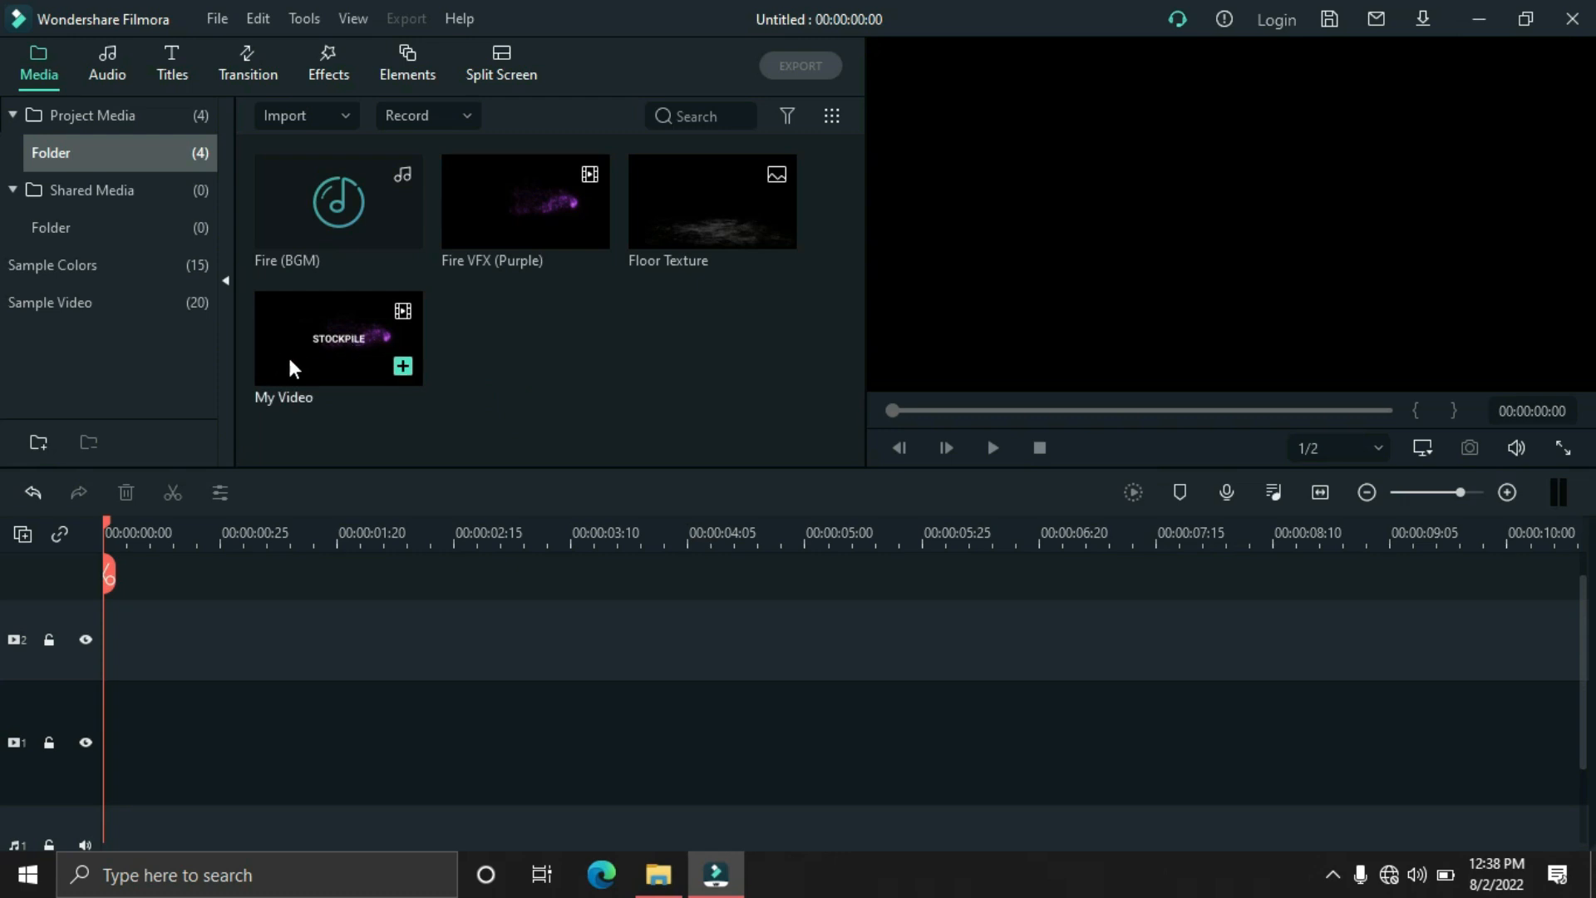
left_click_drag(331, 340, 79, 796)
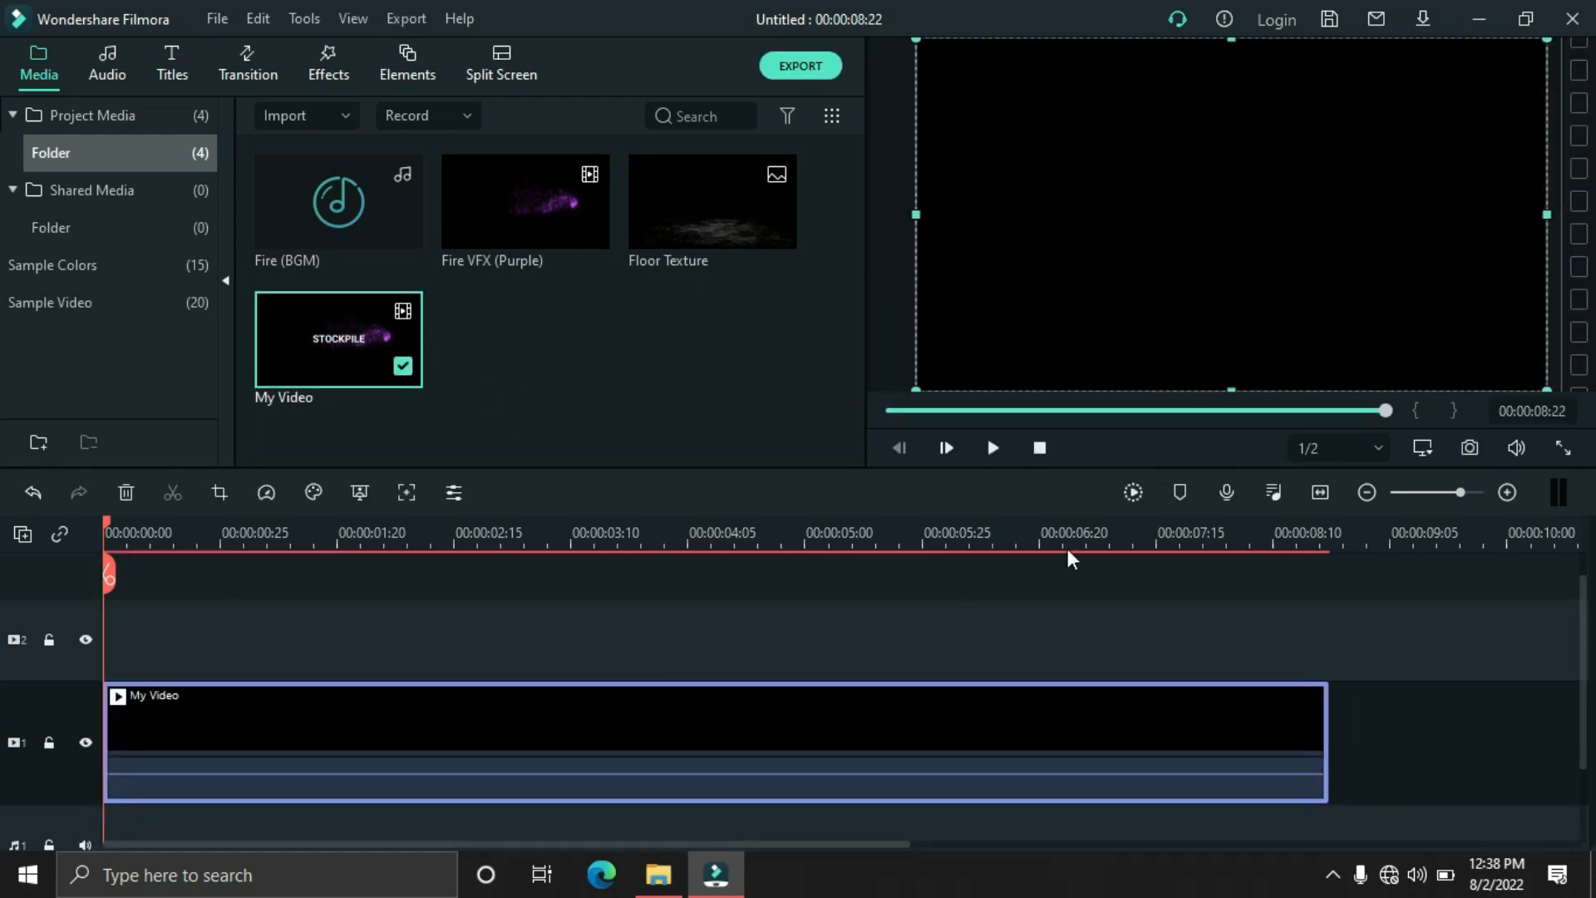
left_click(992, 448)
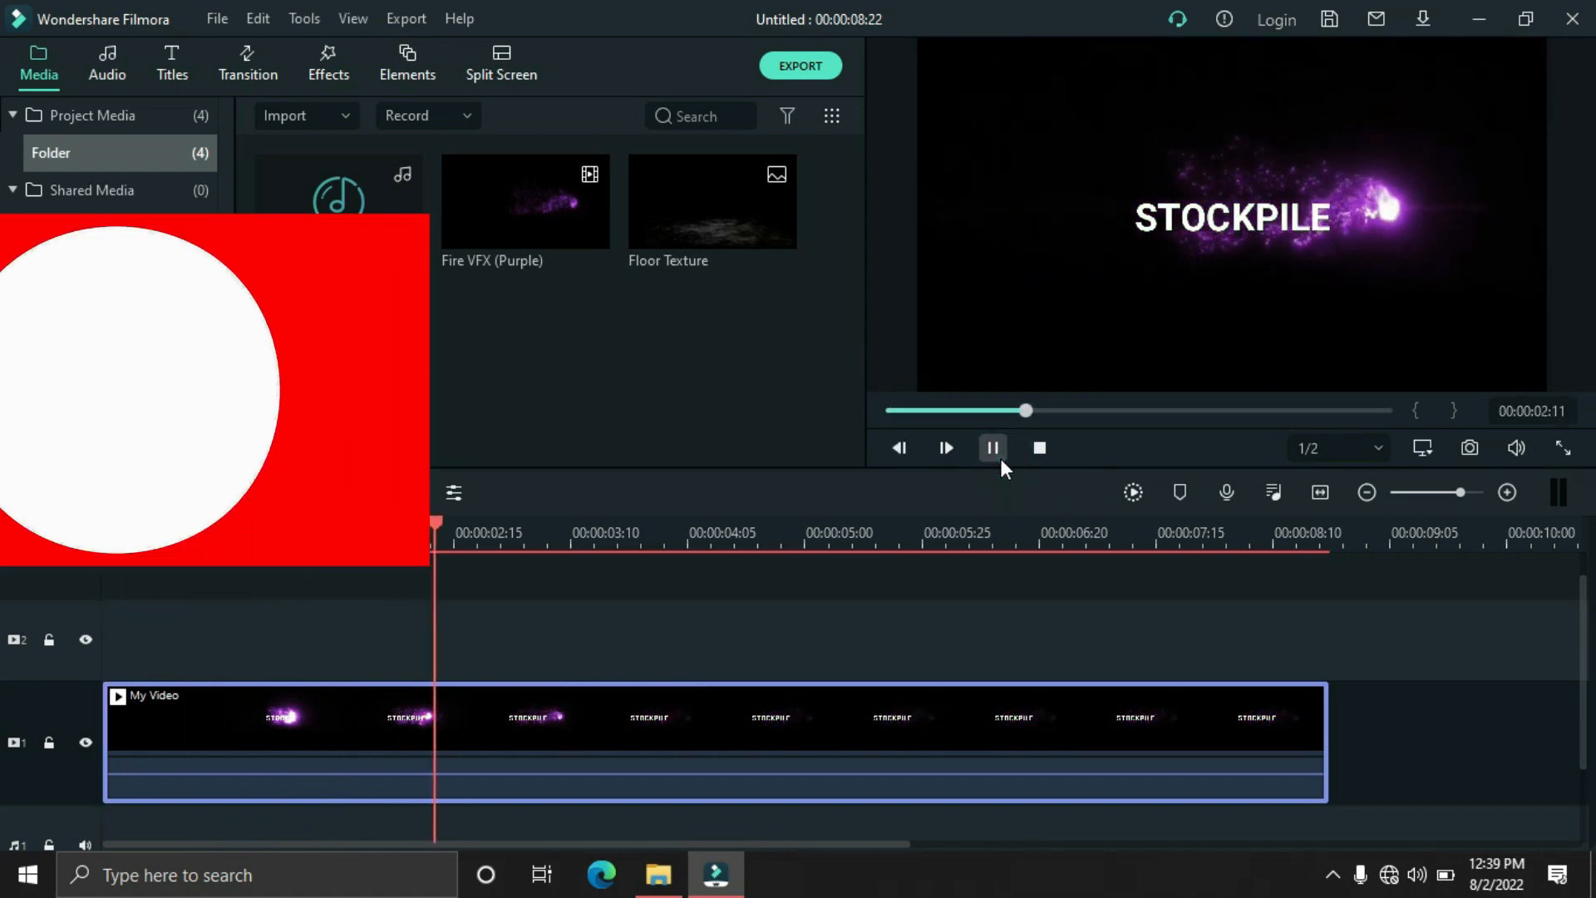
left_click(992, 448)
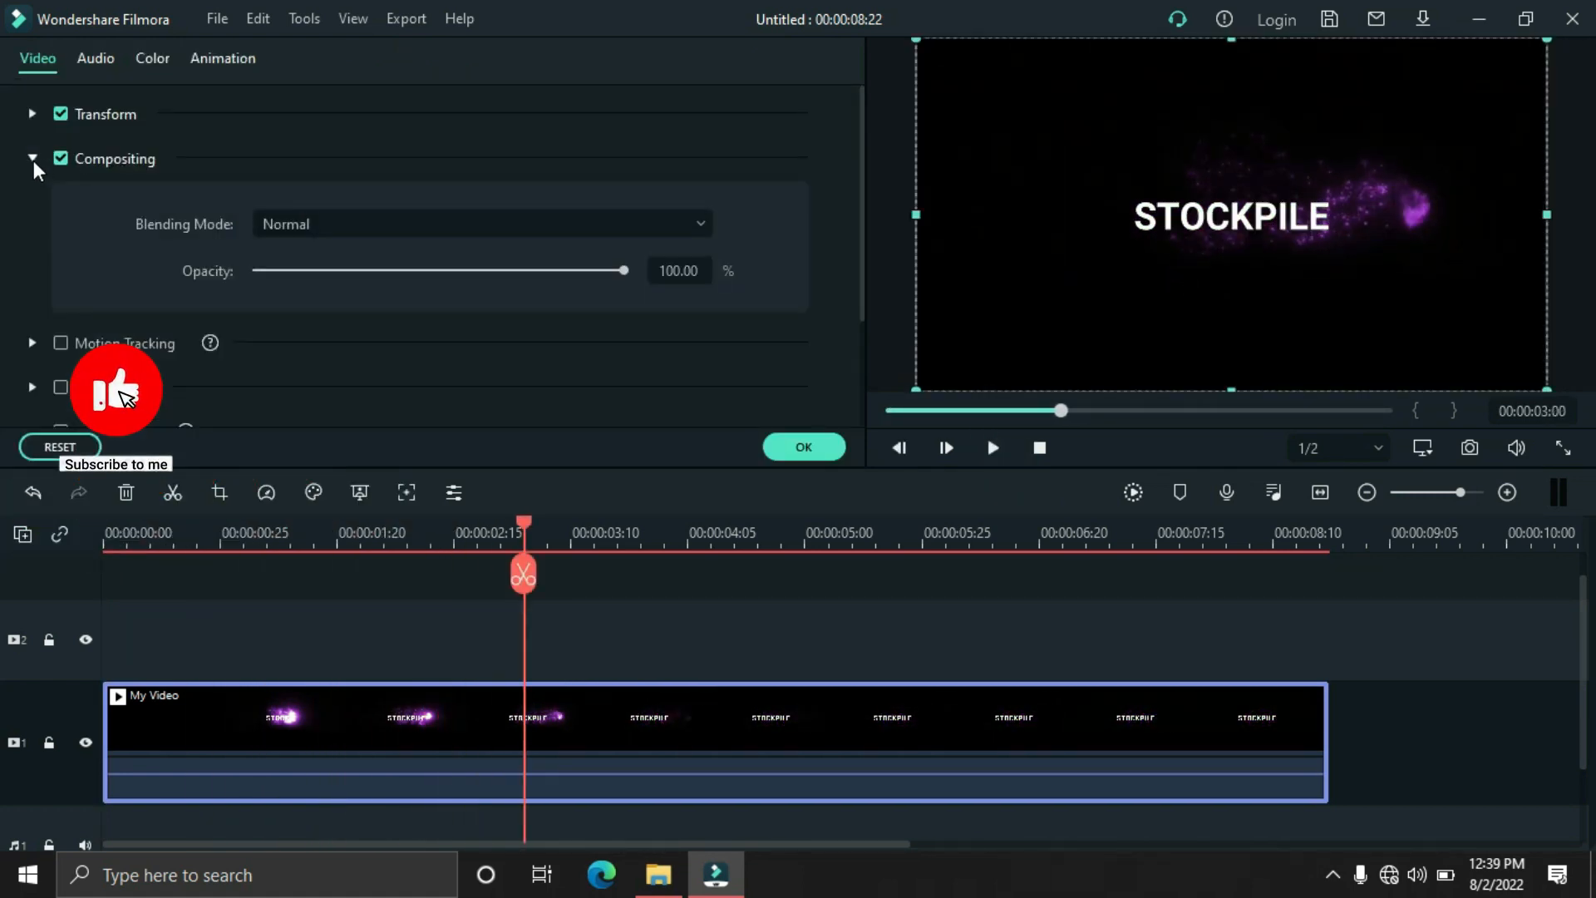
Step: Flip the My Video clip vertically and play it from the beginning to check the inverted title
left_click(33, 160)
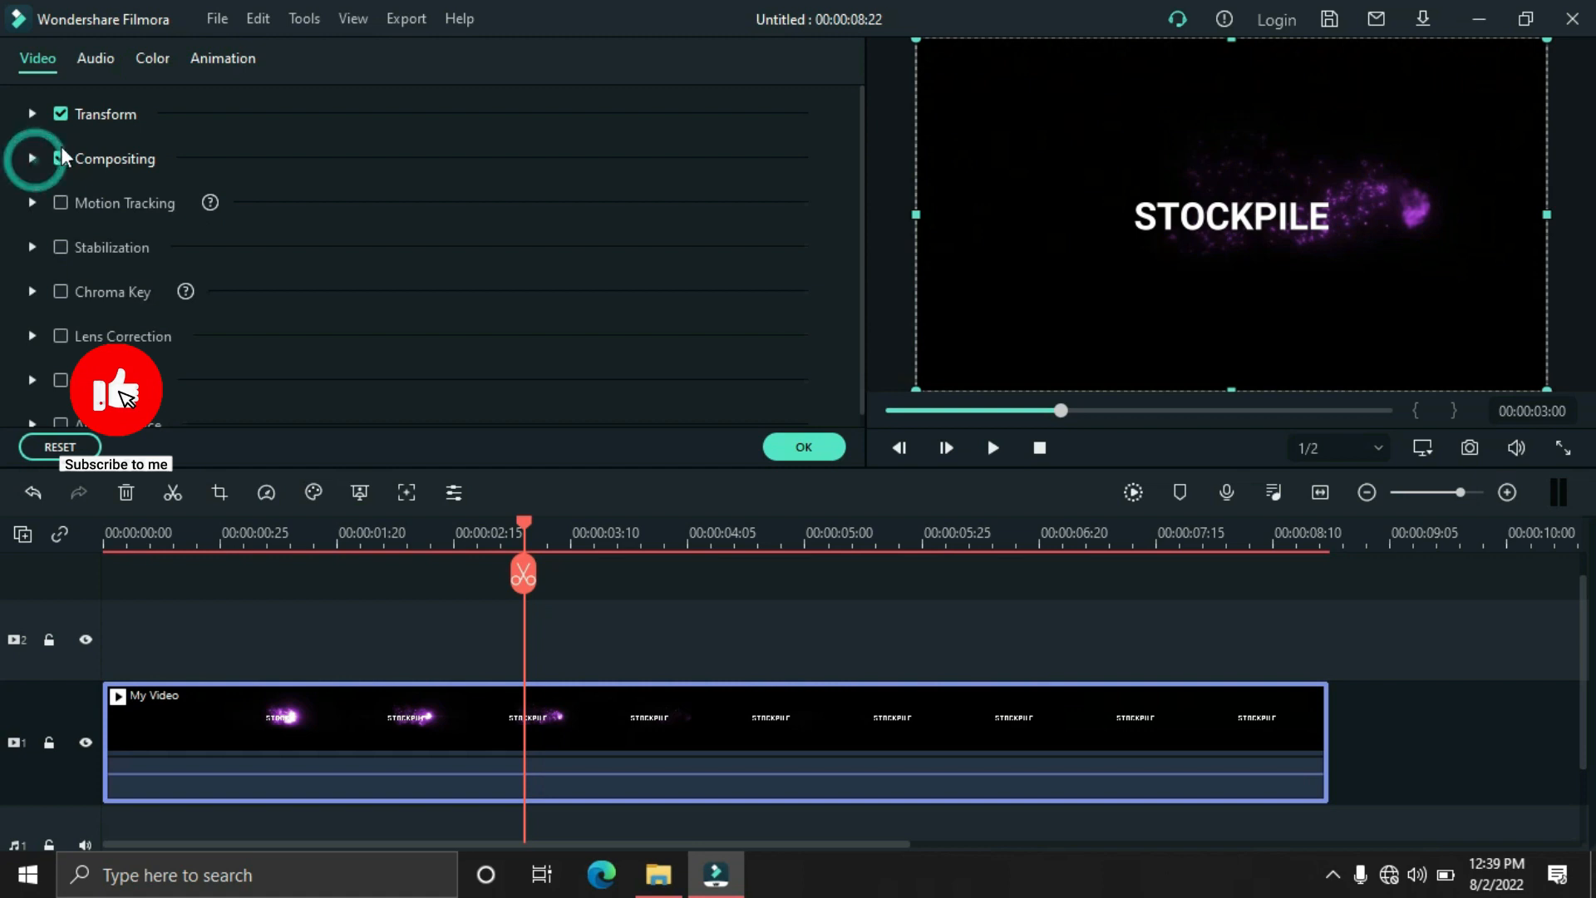
left_click(33, 115)
left_click(318, 226)
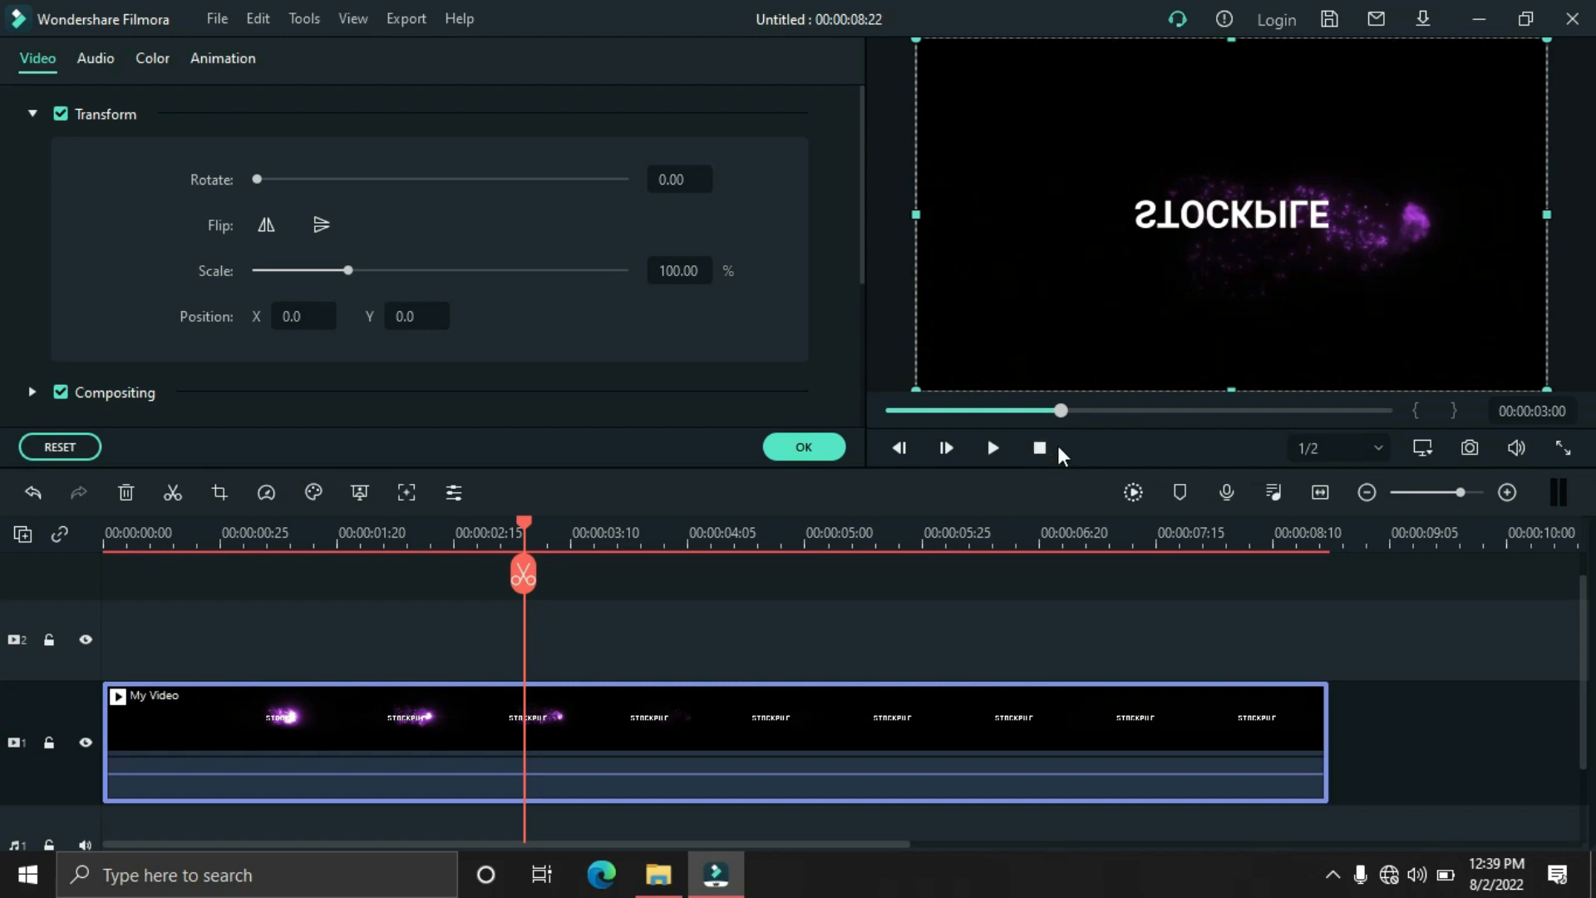
left_click(1039, 448)
left_click(981, 446)
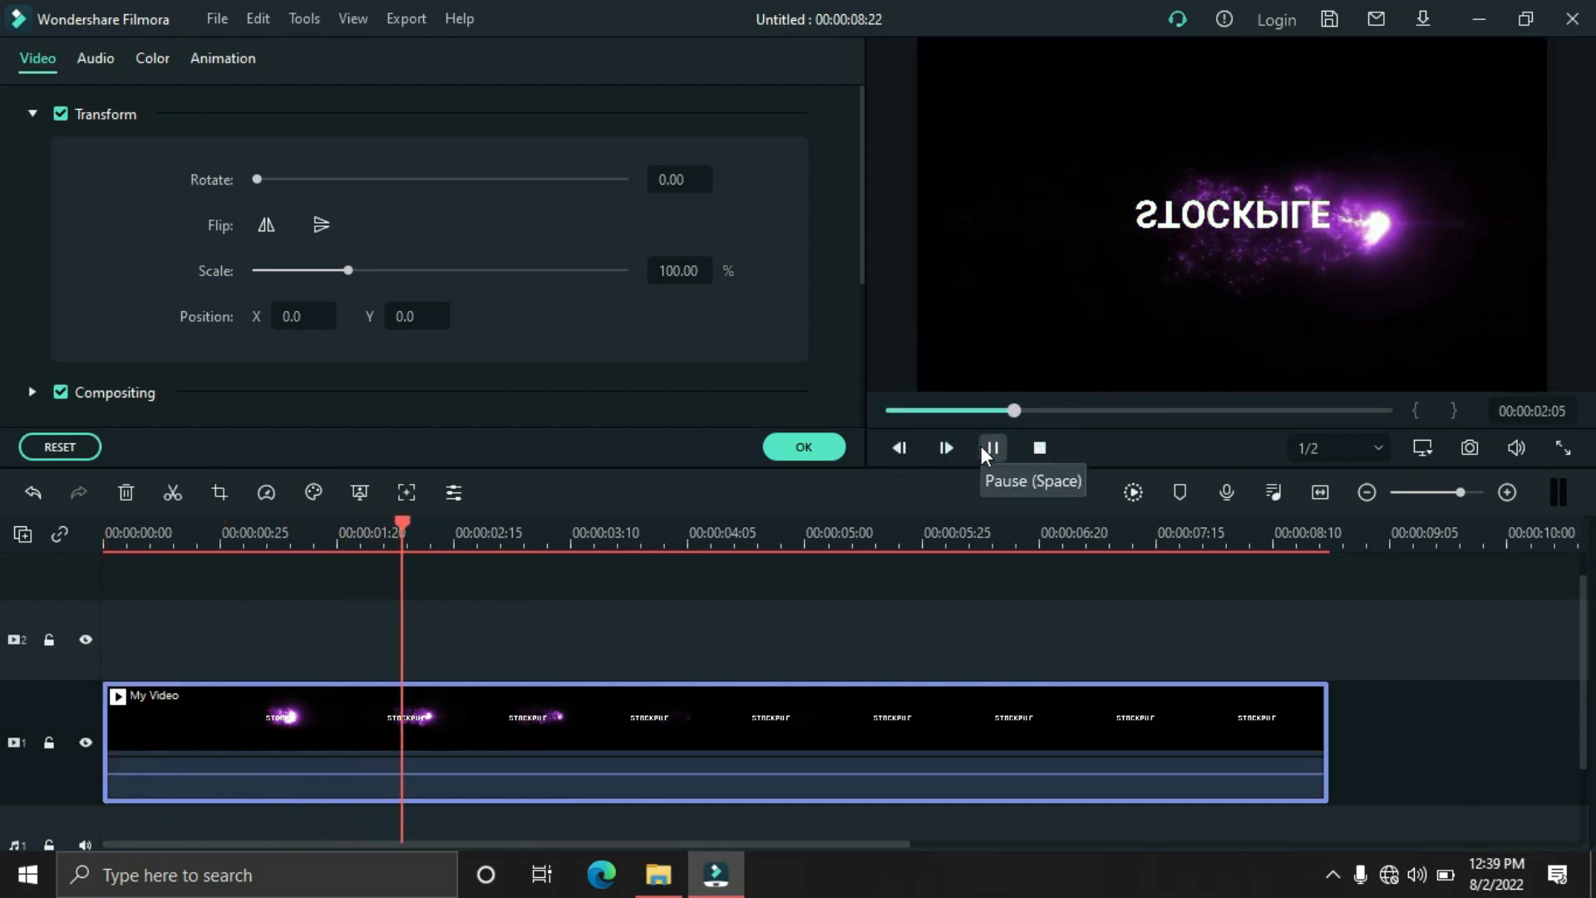
left_click(981, 446)
left_click(791, 459)
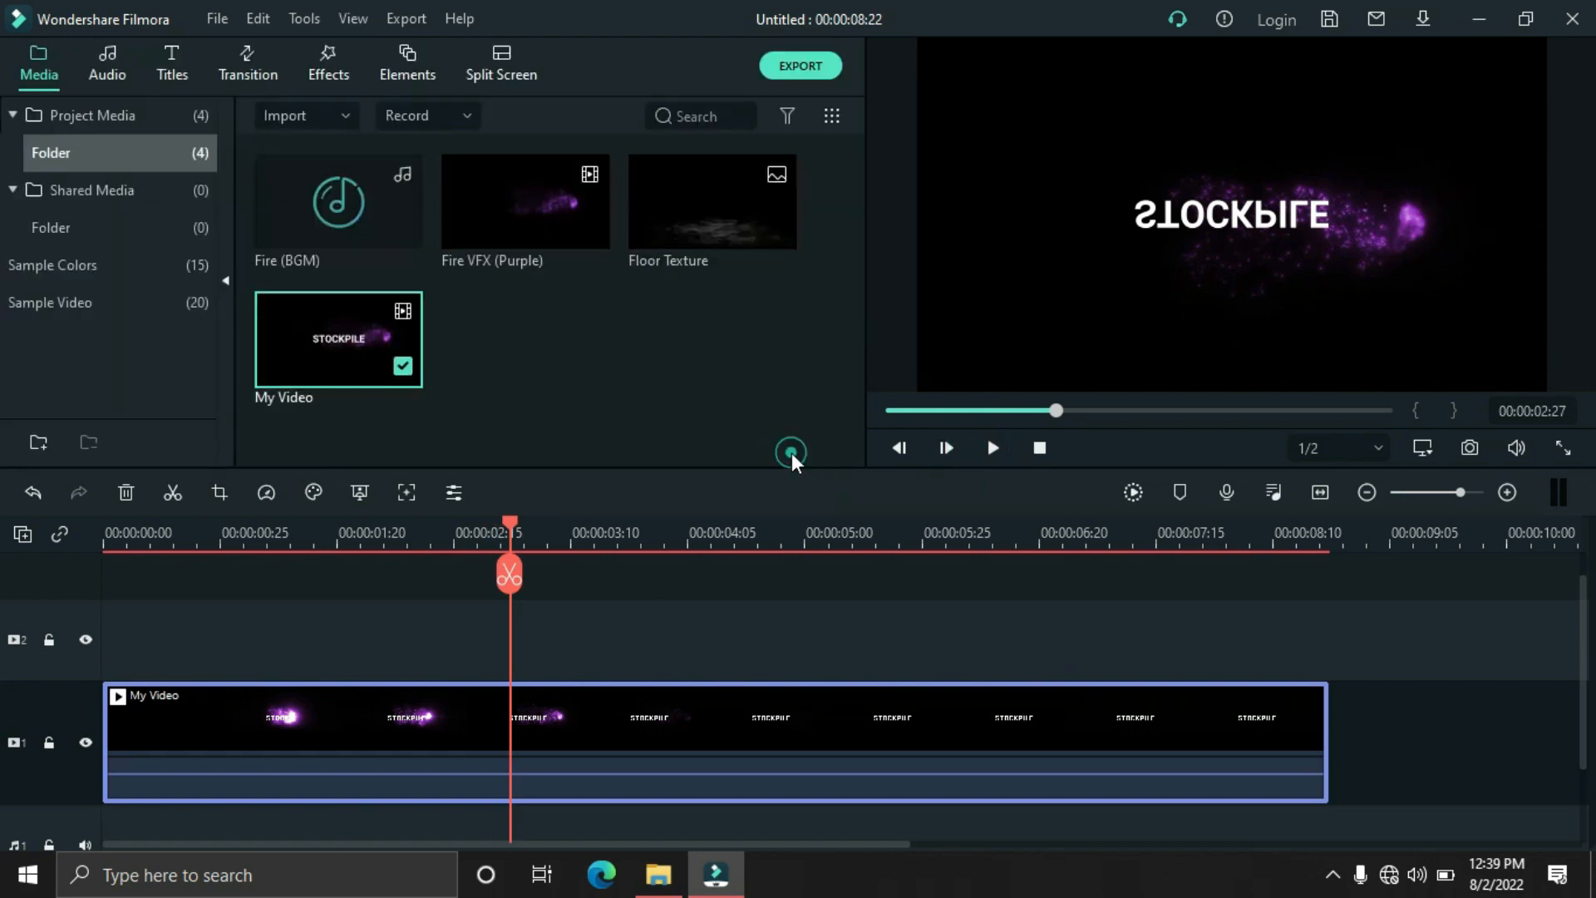
Step: Move the flipped My Video clip straight down in the frame by about one title height and play it from the beginning
left_click(1245, 209)
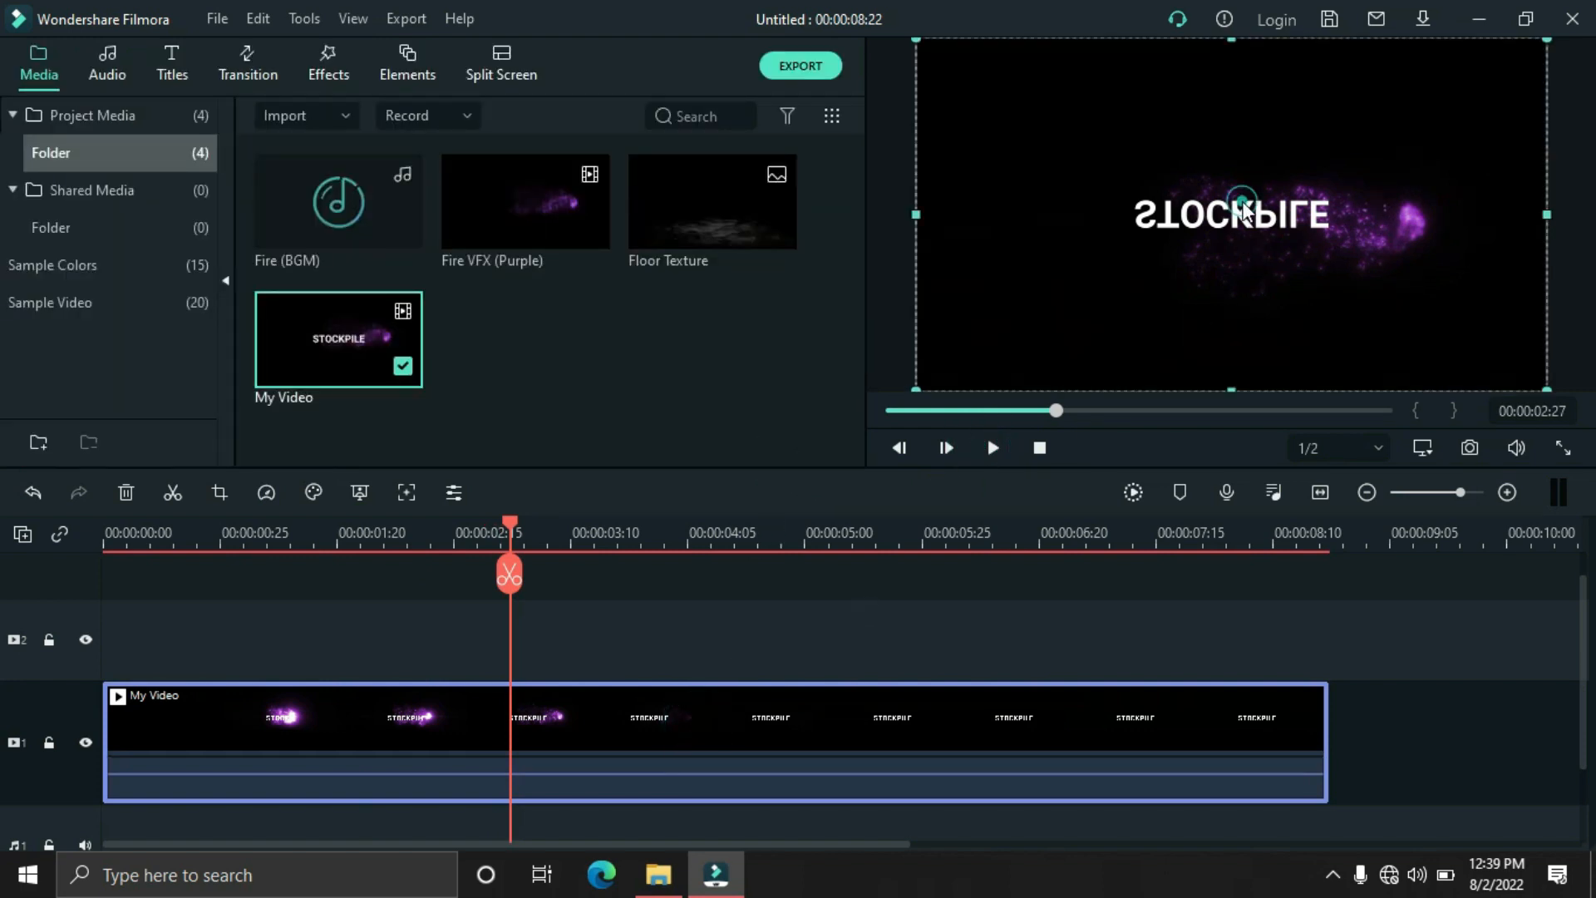
left_click_drag(1244, 208, 1236, 260)
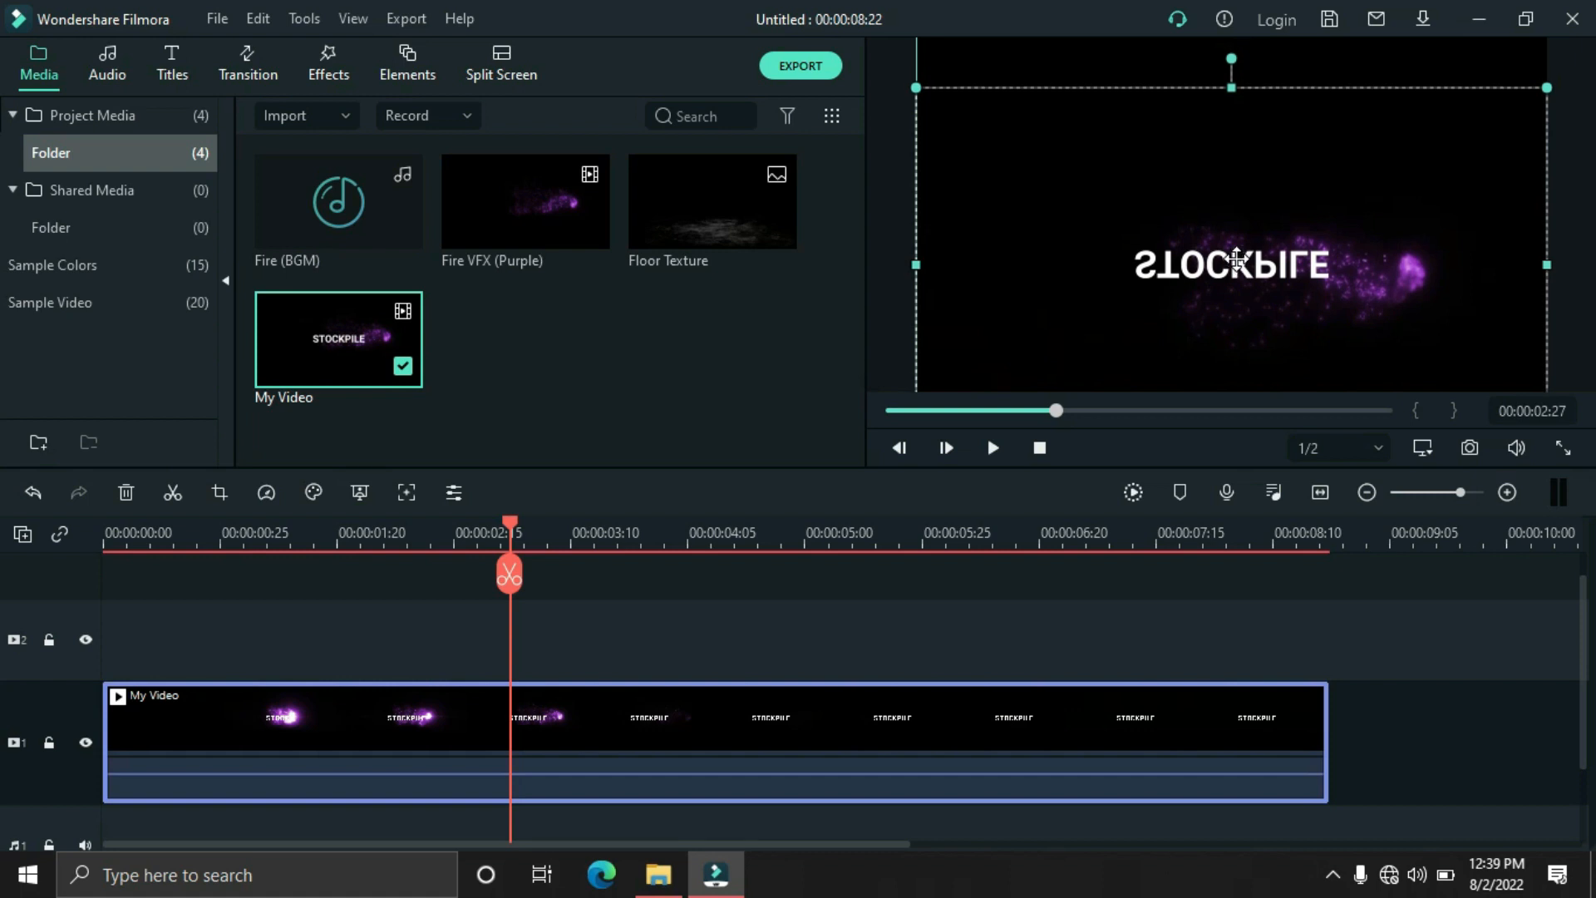
left_click(1040, 448)
left_click(994, 447)
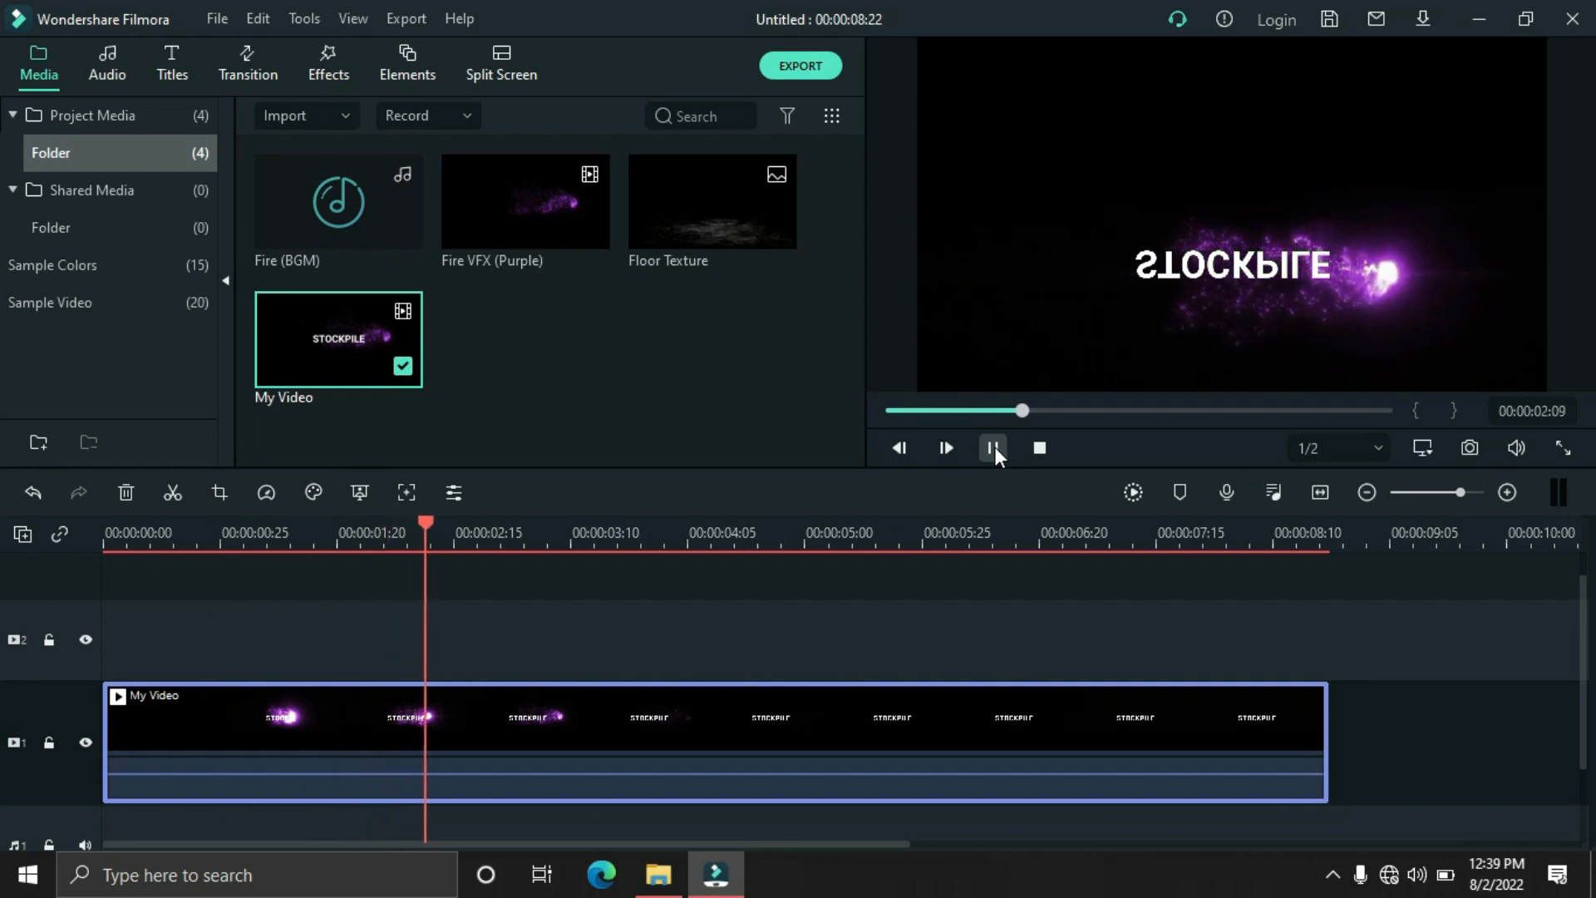
left_click(994, 447)
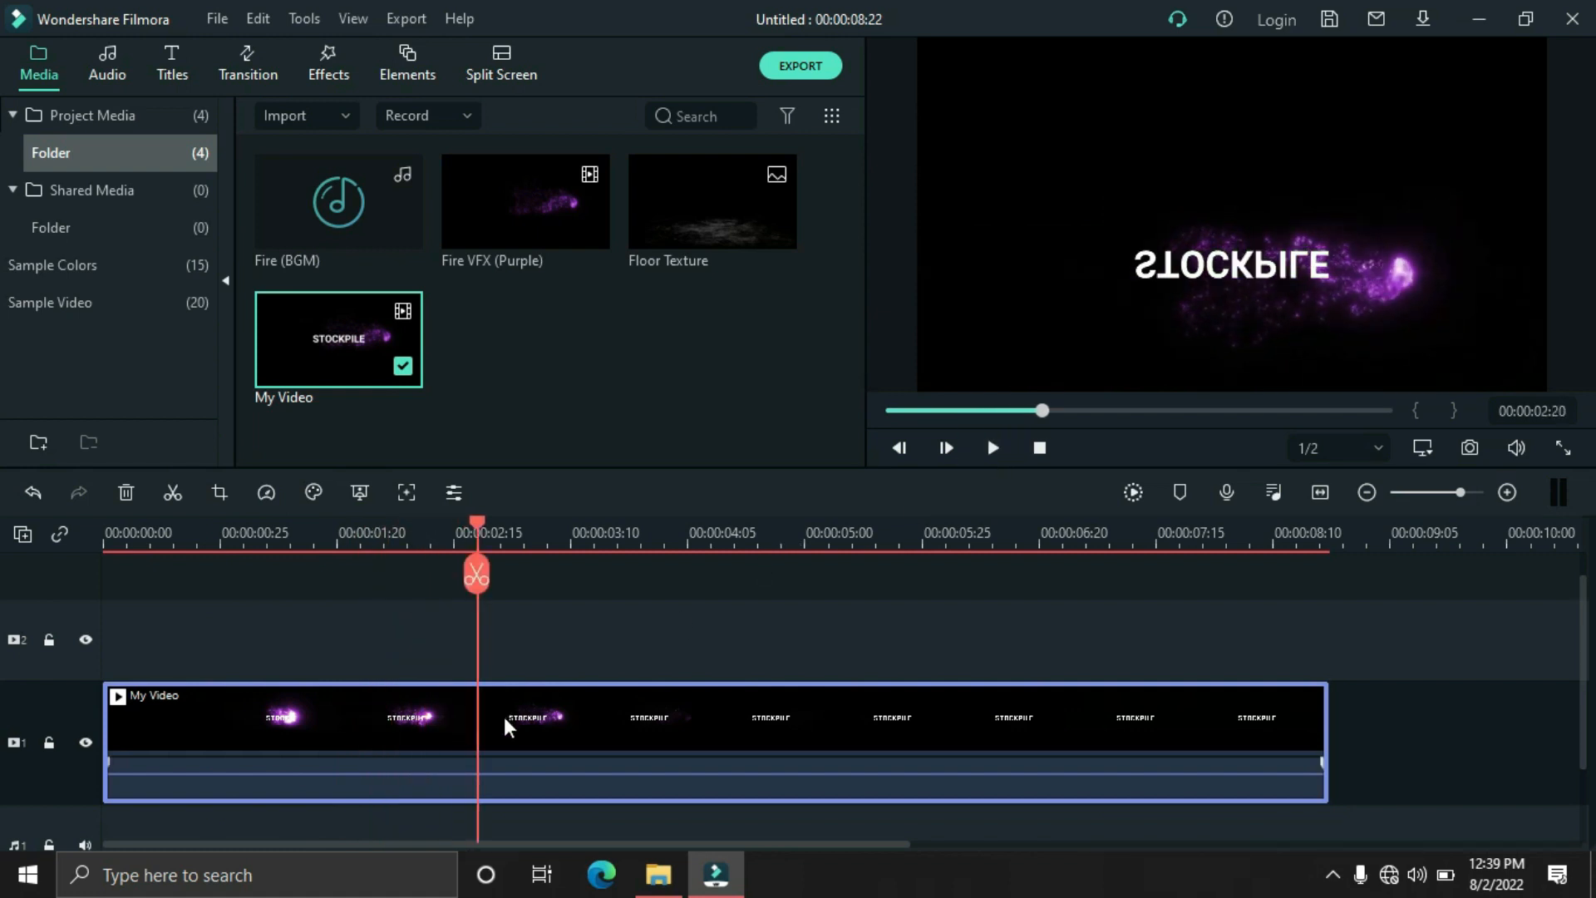
Step: Add the Square Blur effect on the track above My Video and extend it to the clip's end
left_click(338, 73)
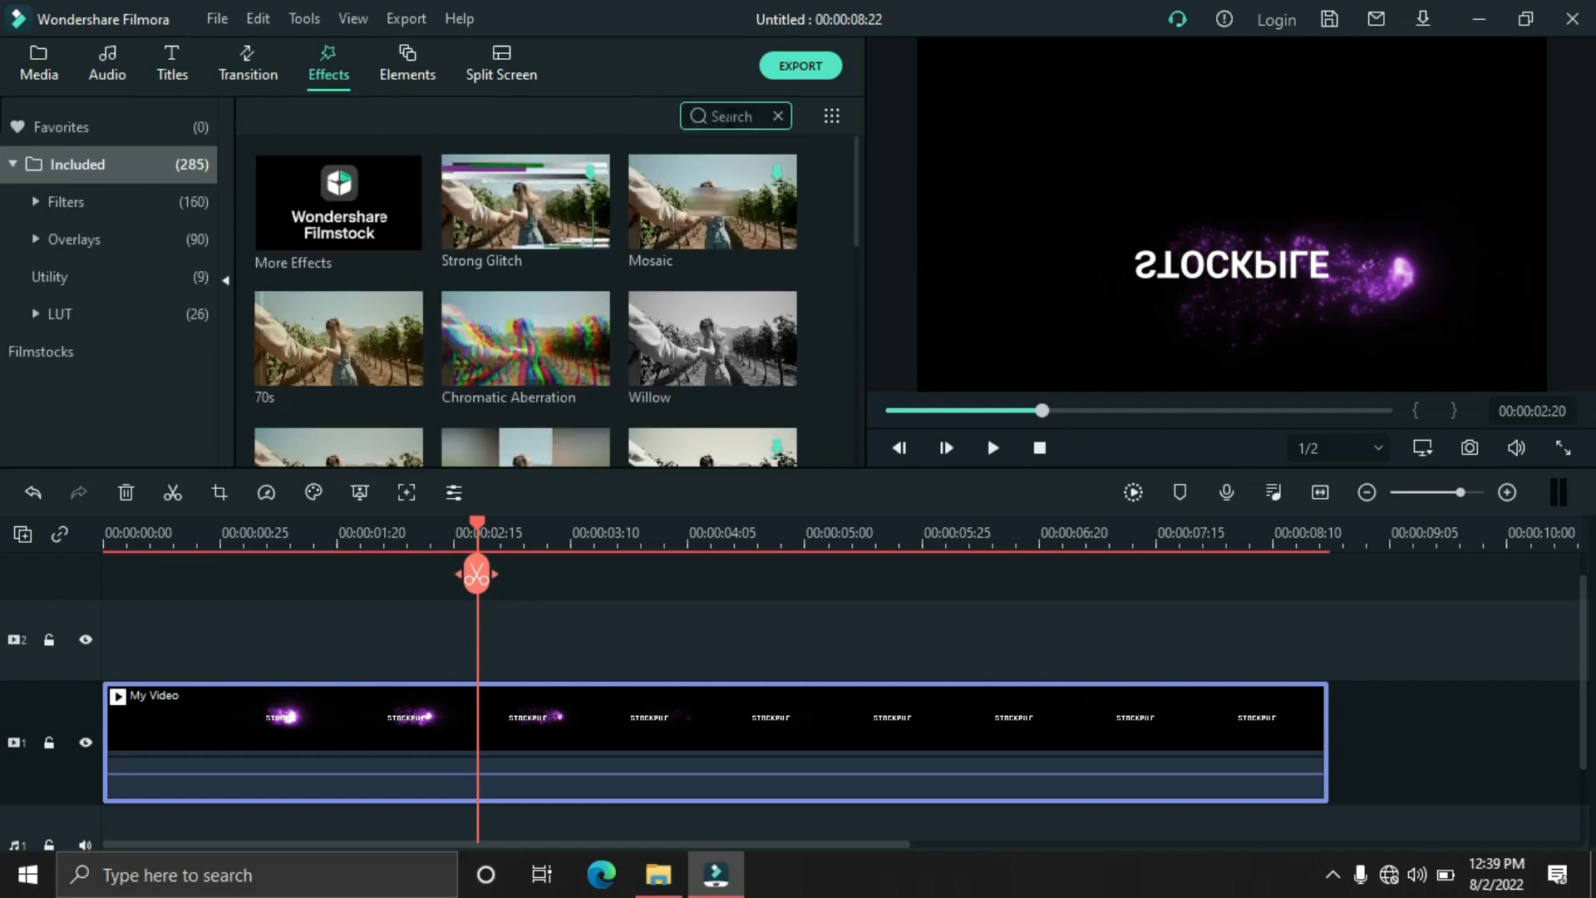
type("sq")
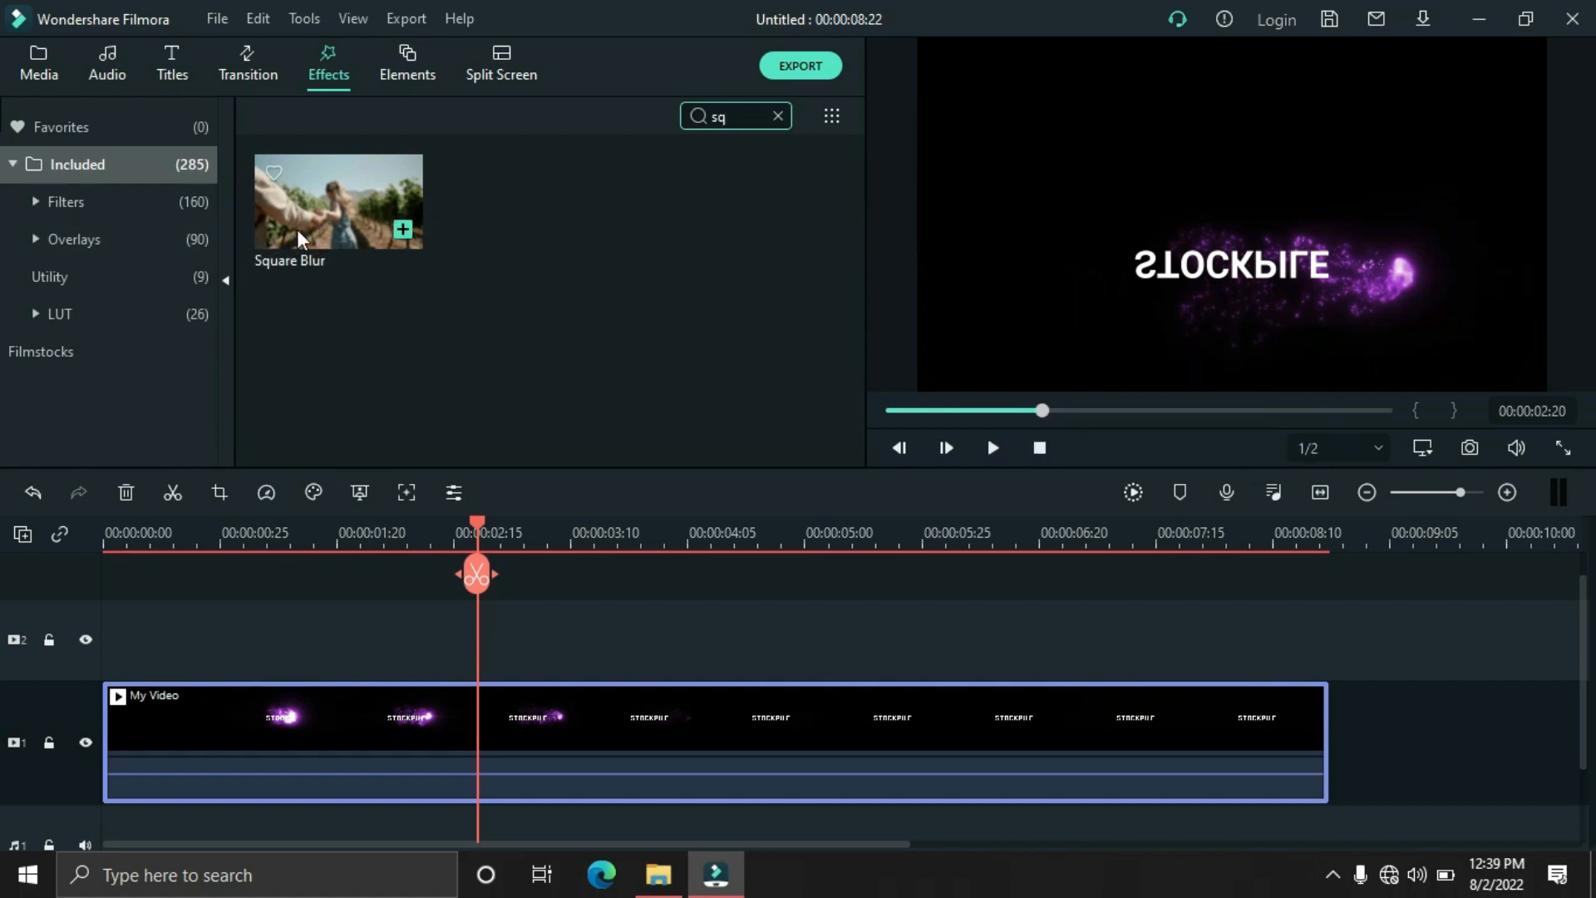
left_click_drag(348, 223, 175, 681)
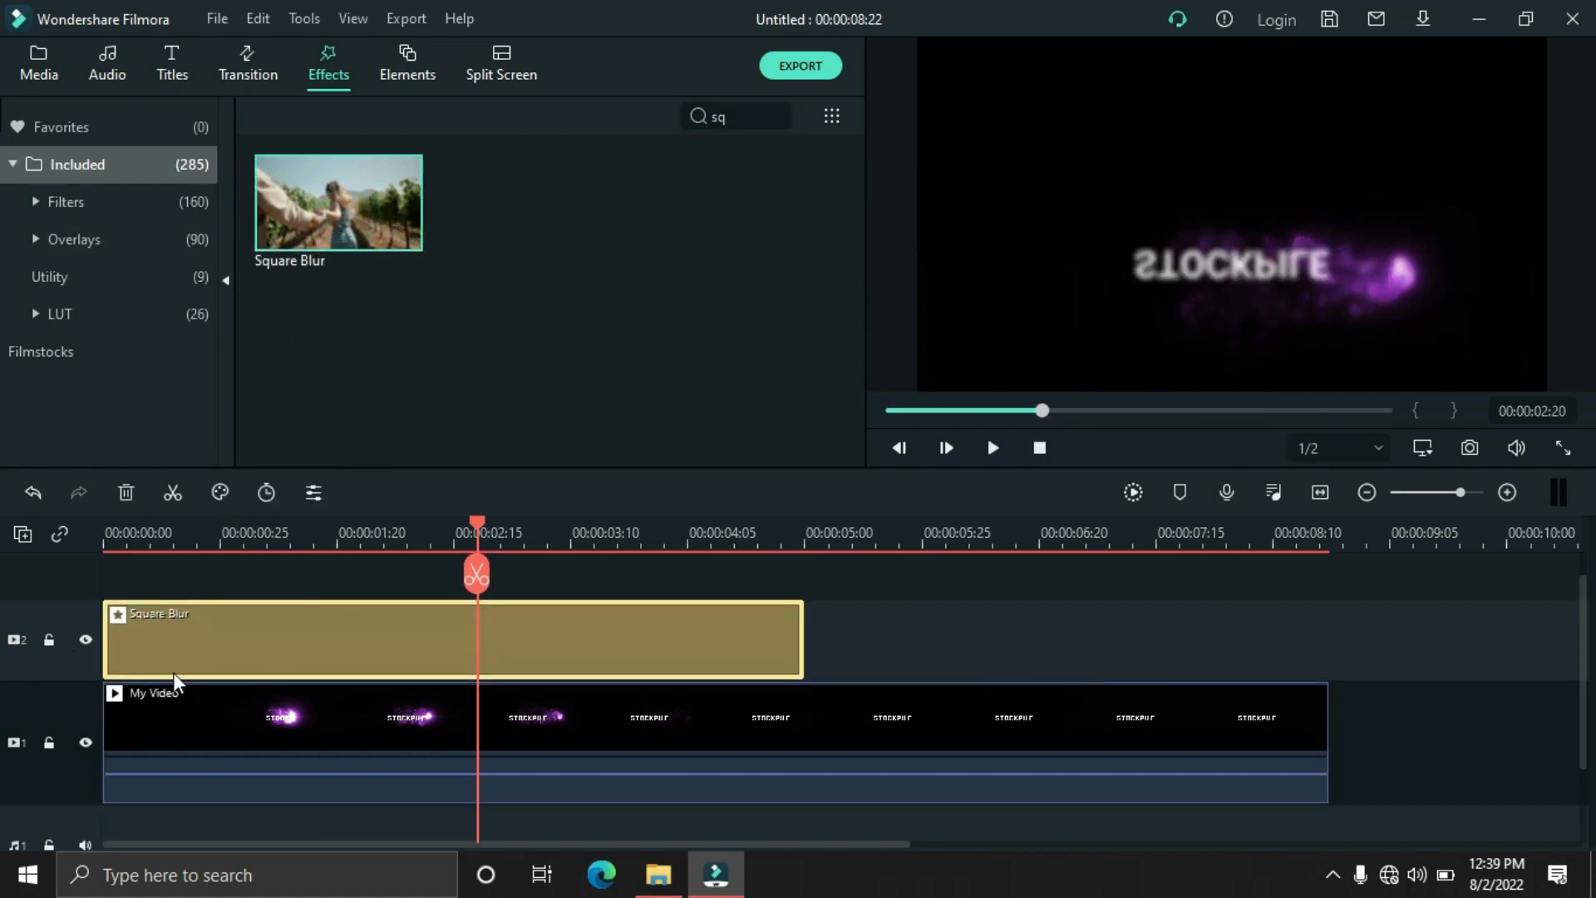
left_click_drag(806, 636, 1328, 630)
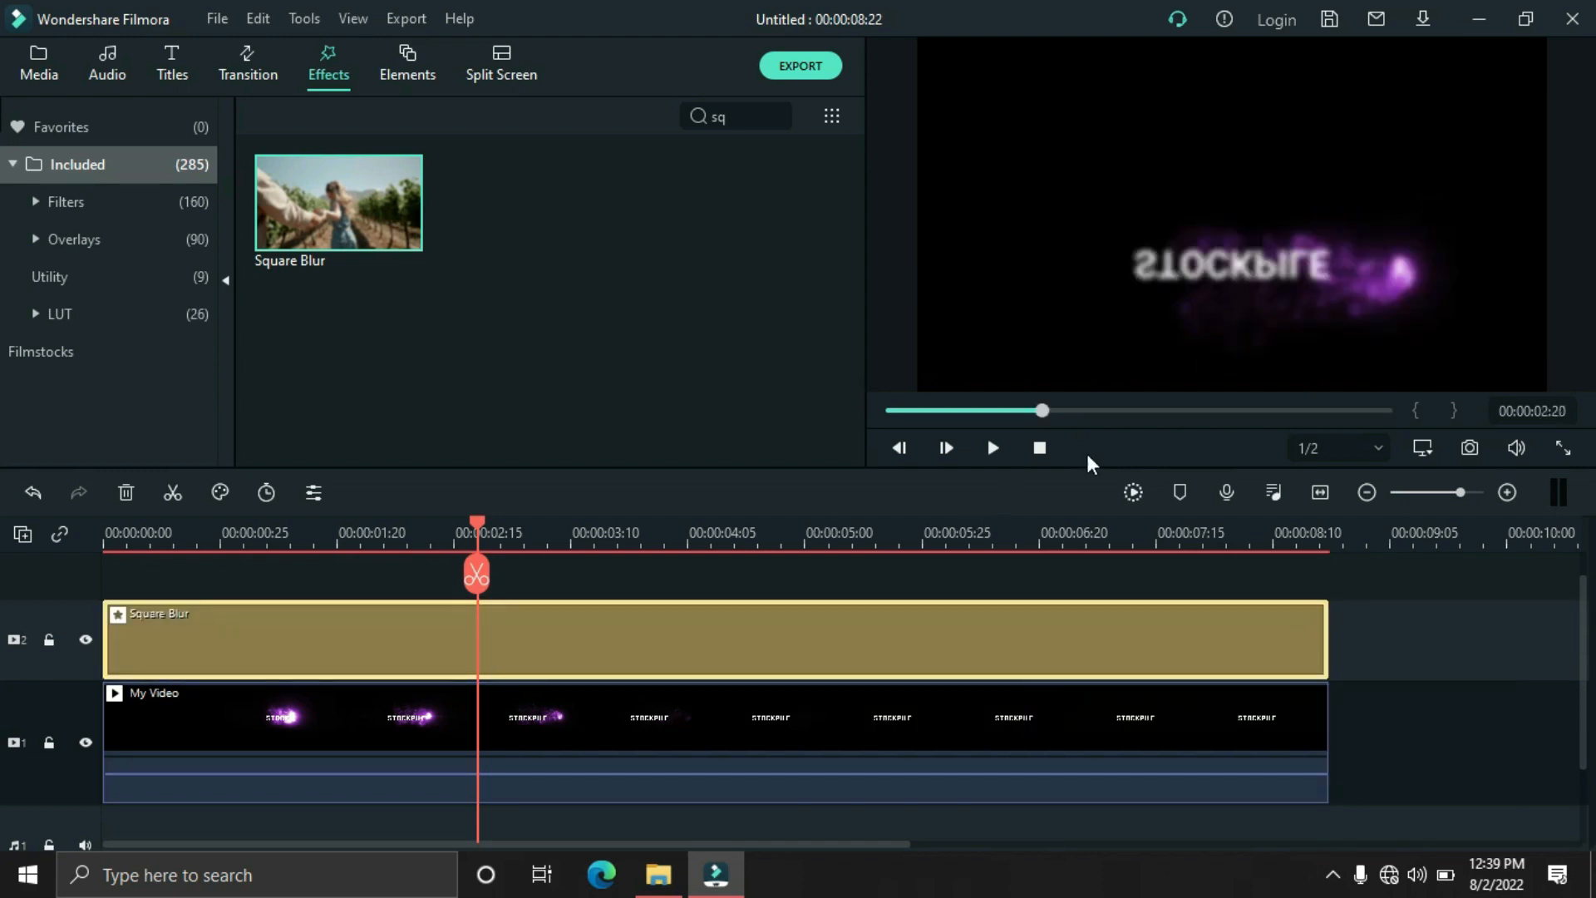
Step: Play the sequence from the beginning to check the blur on the flipped title and fire
left_click(1027, 451)
left_click(1000, 450)
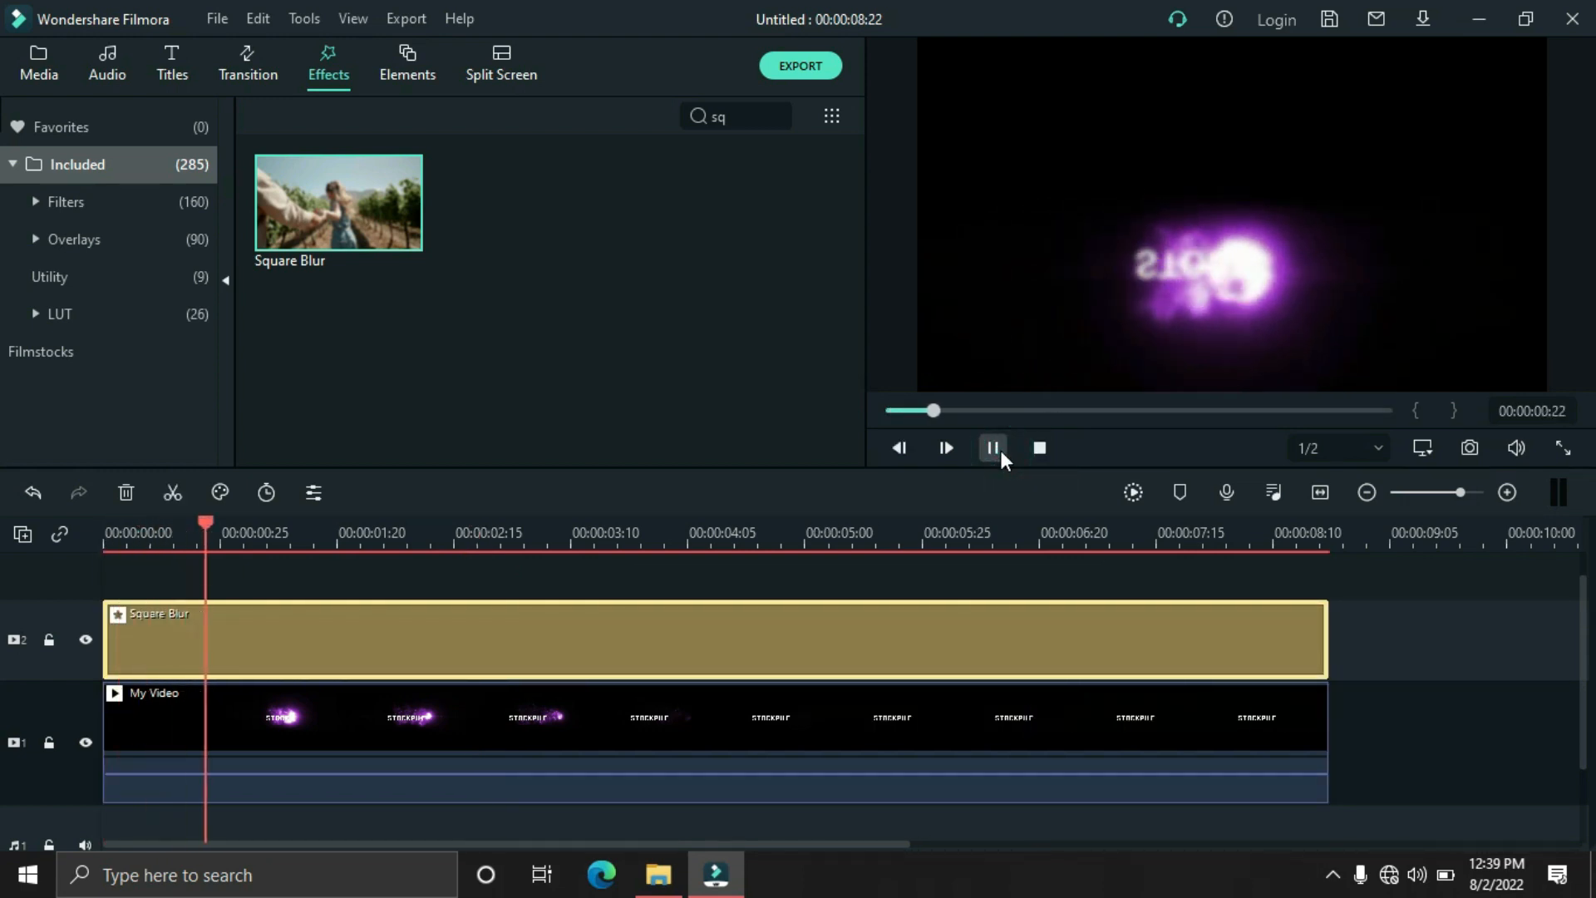
left_click(1000, 451)
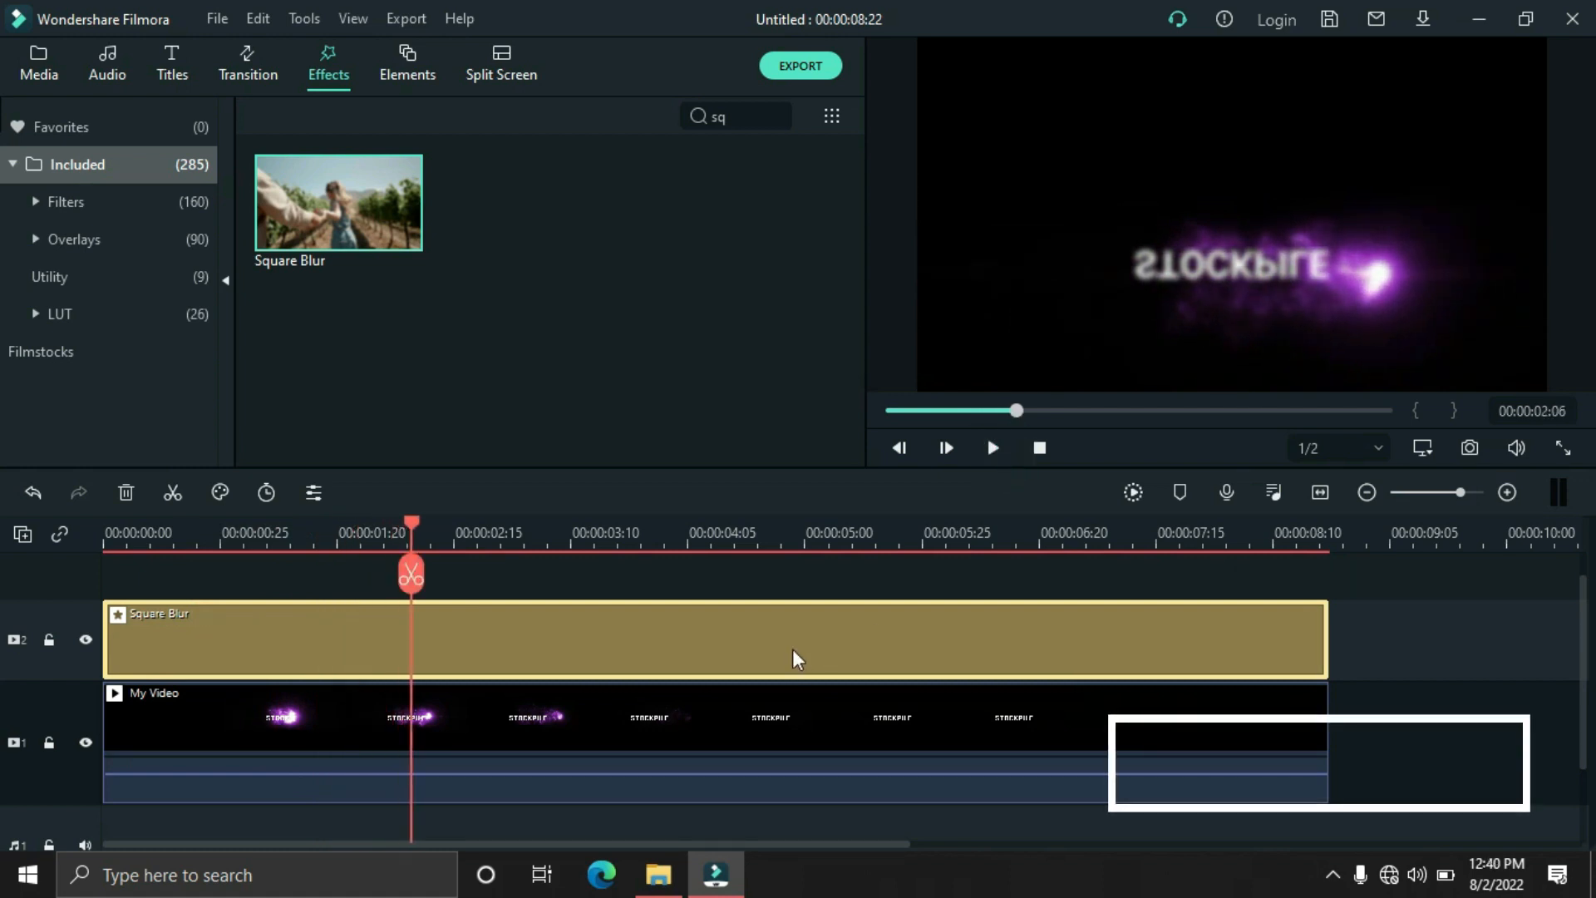
Step: Set the Square Blur effect's size to 5 and play the sequence from the beginning to check the stronger blur
double_click(597, 654)
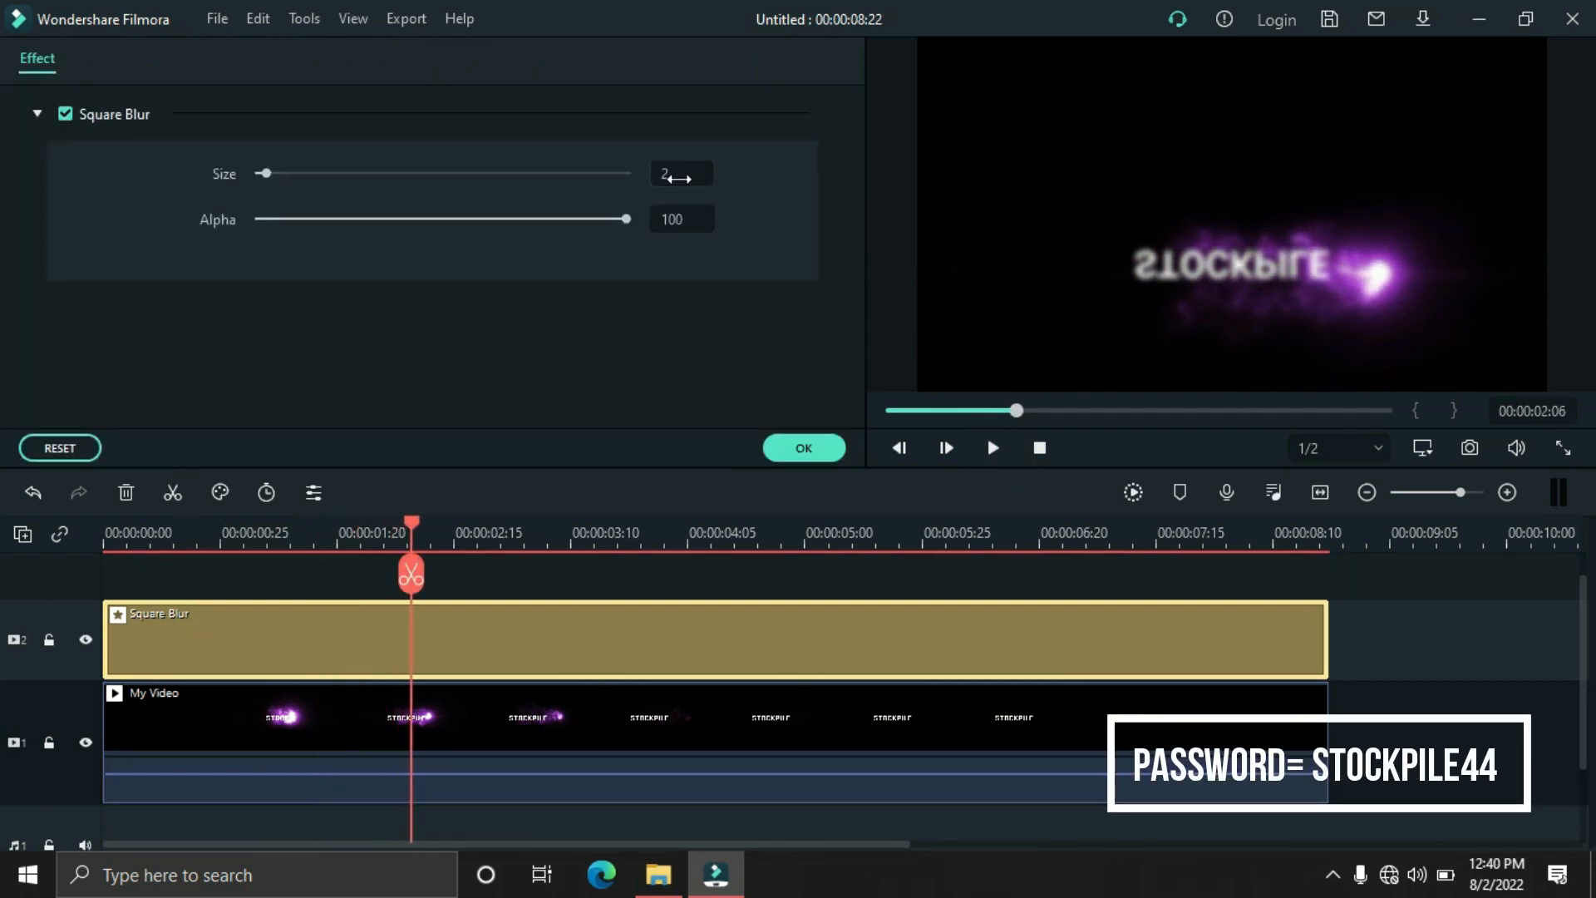
left_click(673, 181)
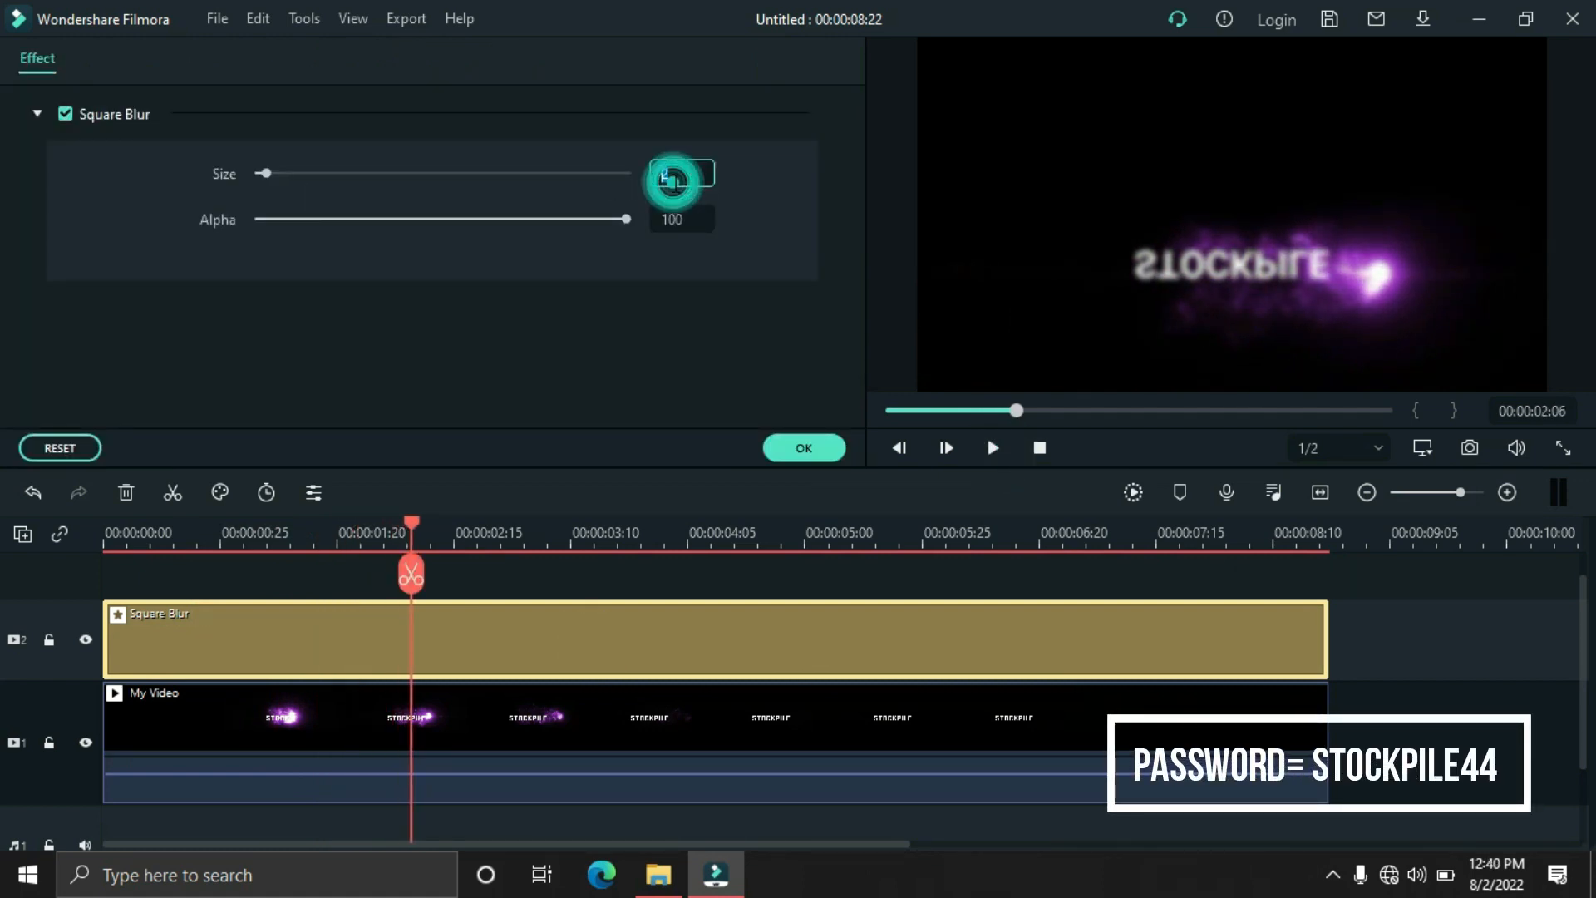
left_click(717, 364)
left_click(1038, 448)
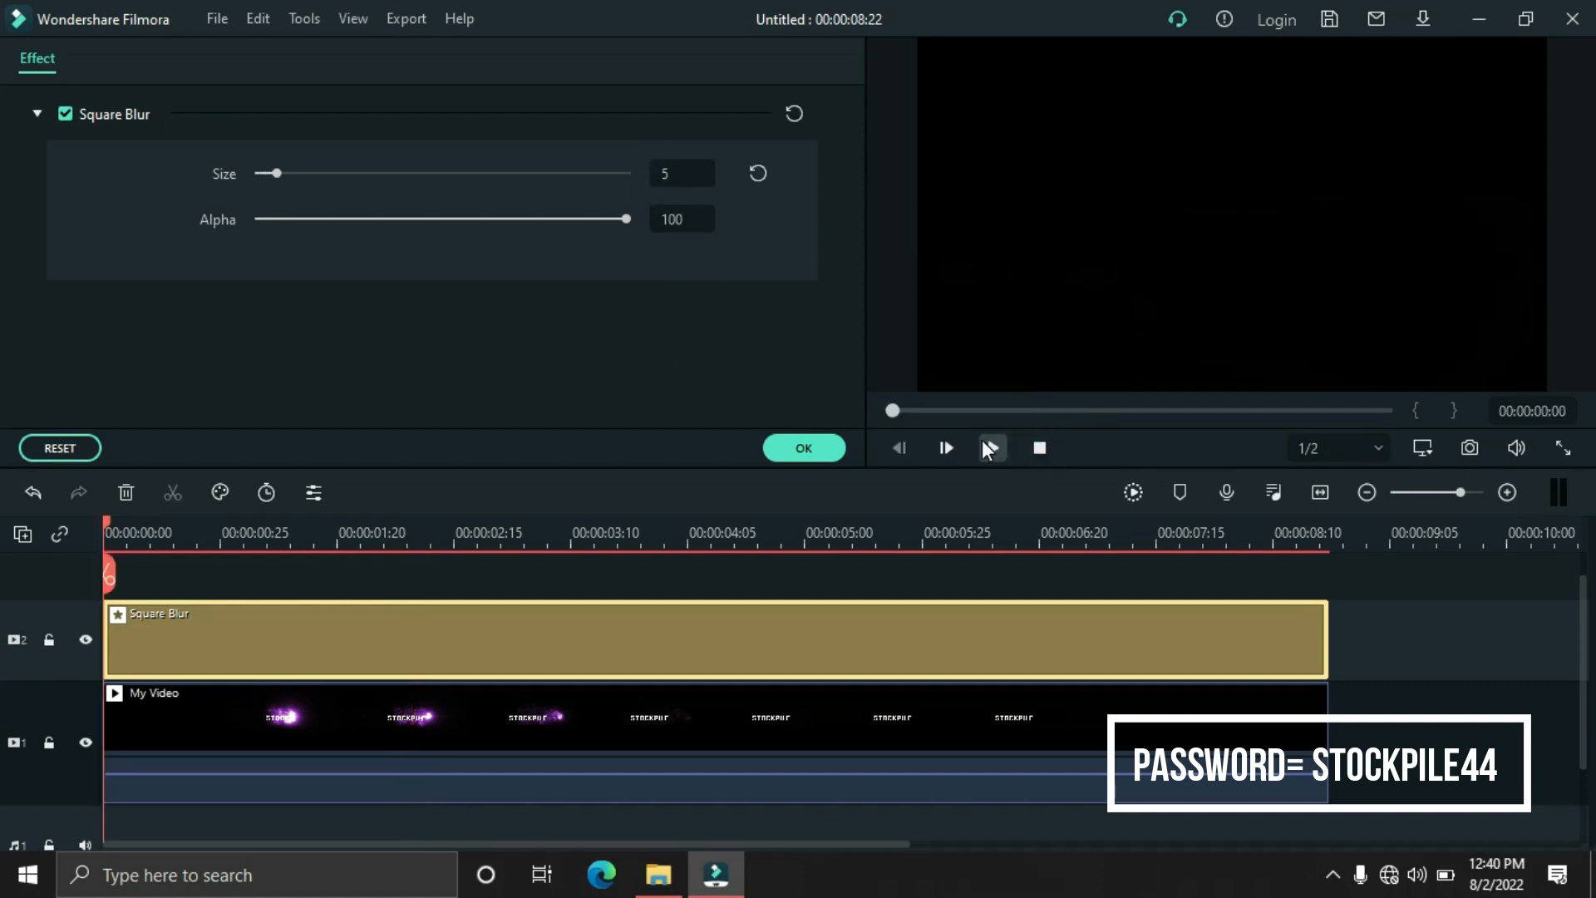
left_click(985, 447)
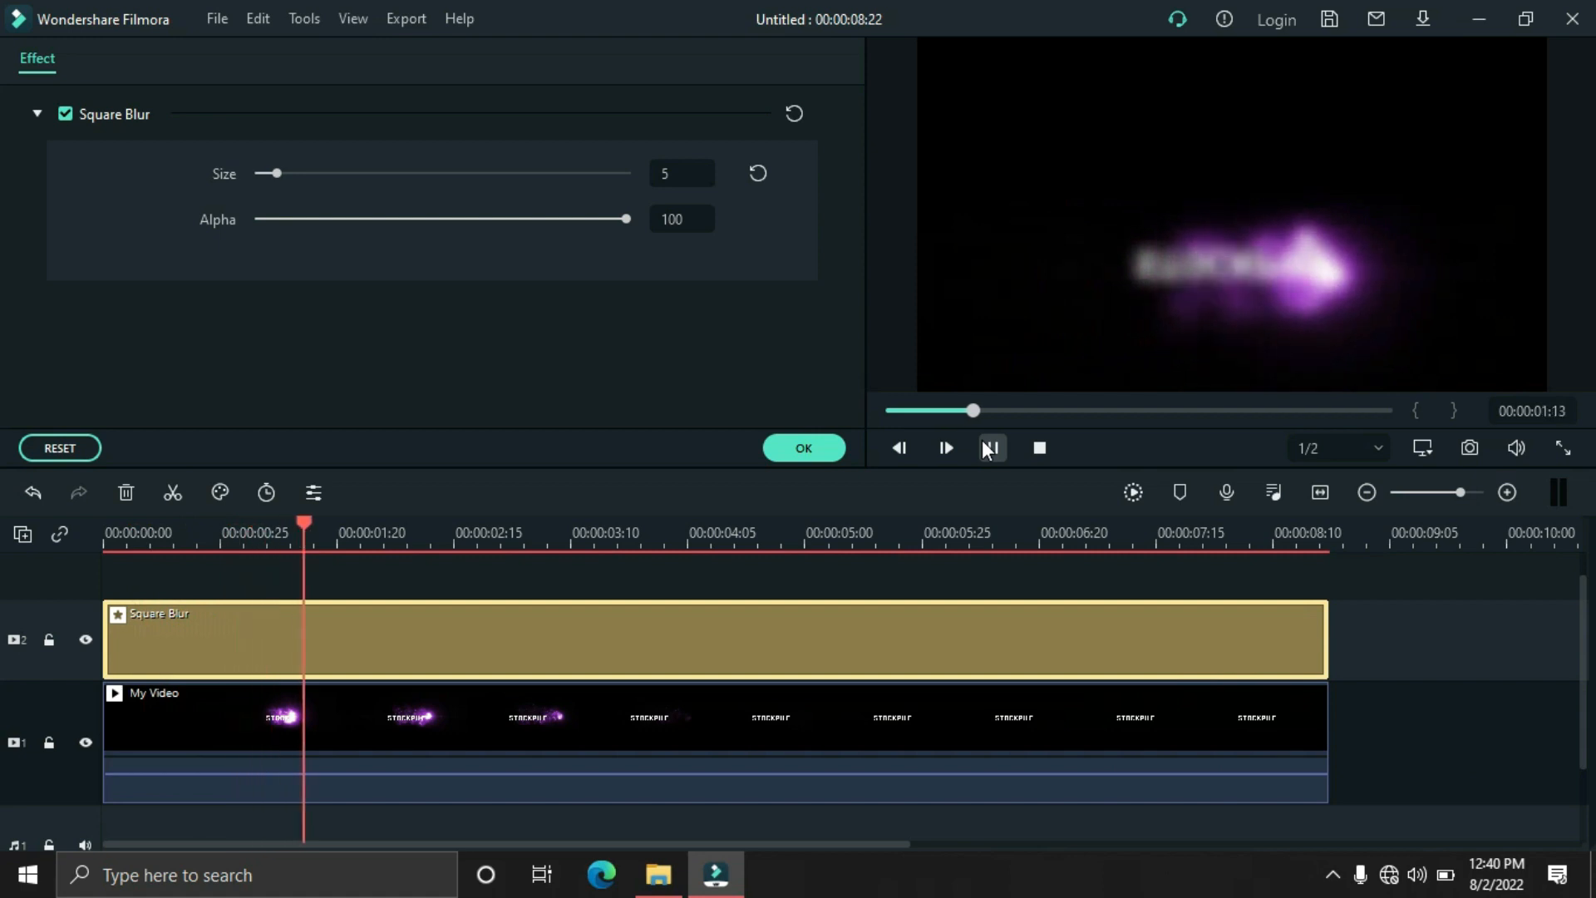
left_click(985, 448)
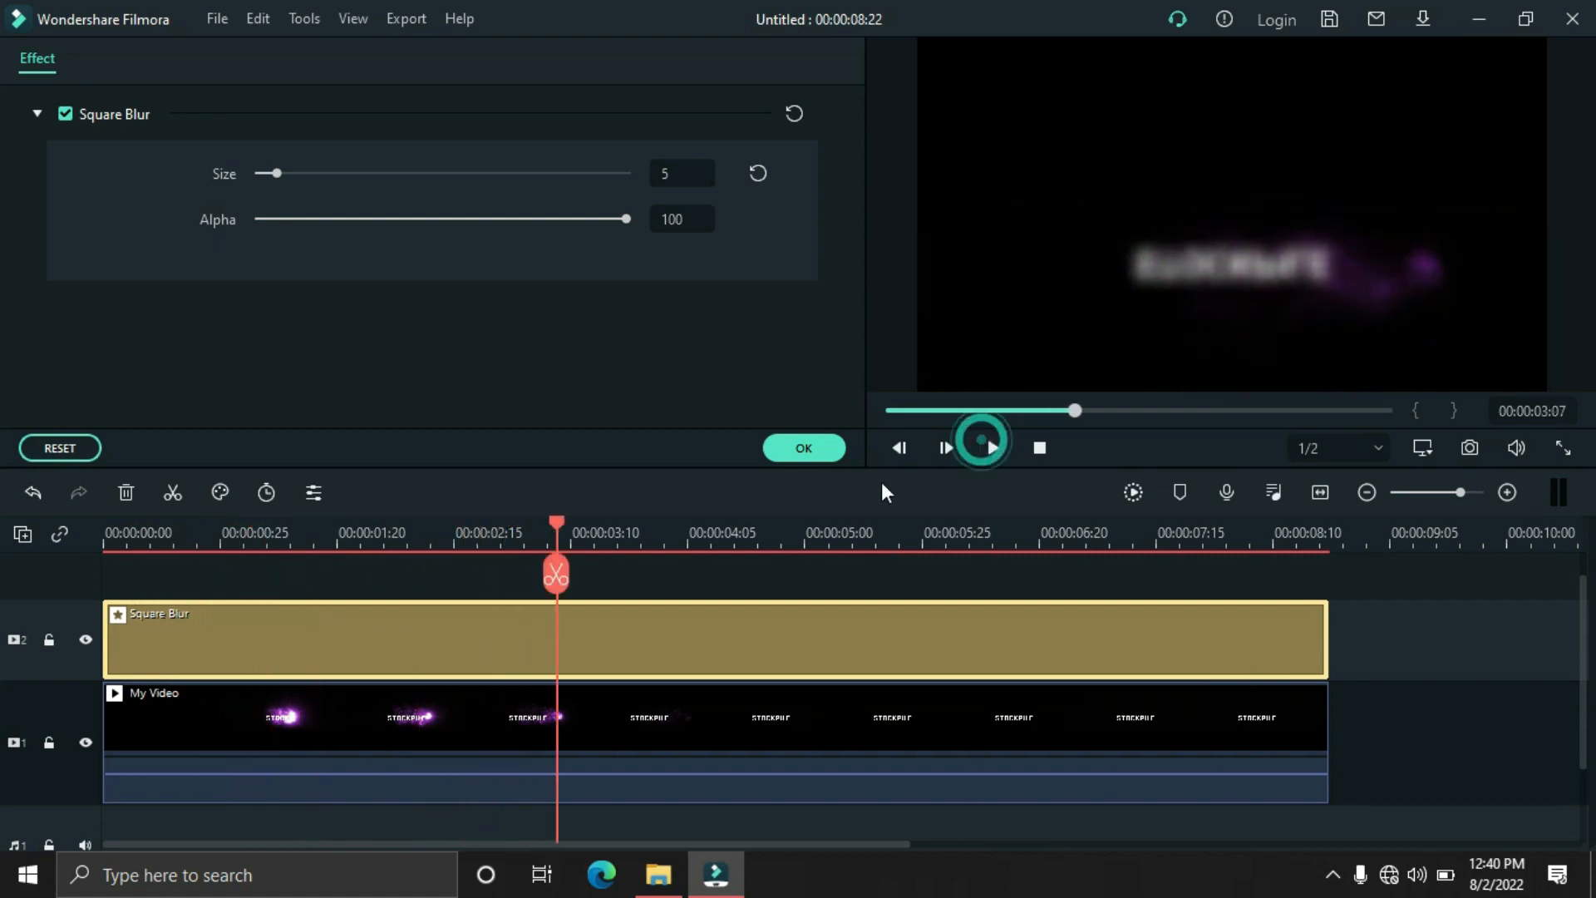
left_click(801, 449)
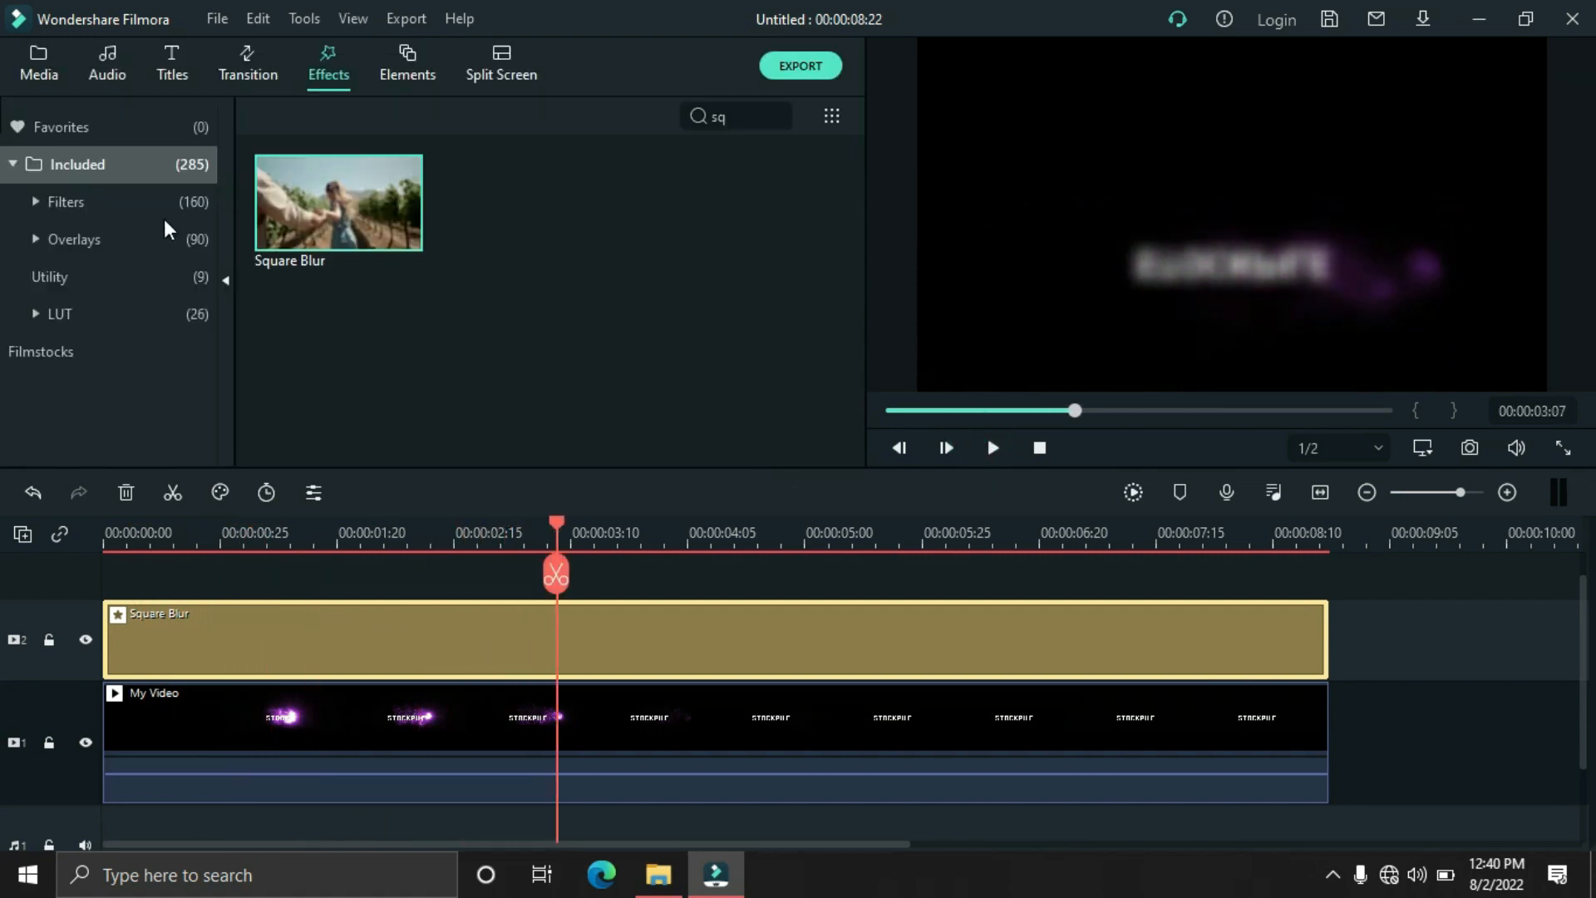
Step: Place Floor Texture at the start of the track above Square Blur, extend it to the clip's end, and play from the beginning
left_click(39, 60)
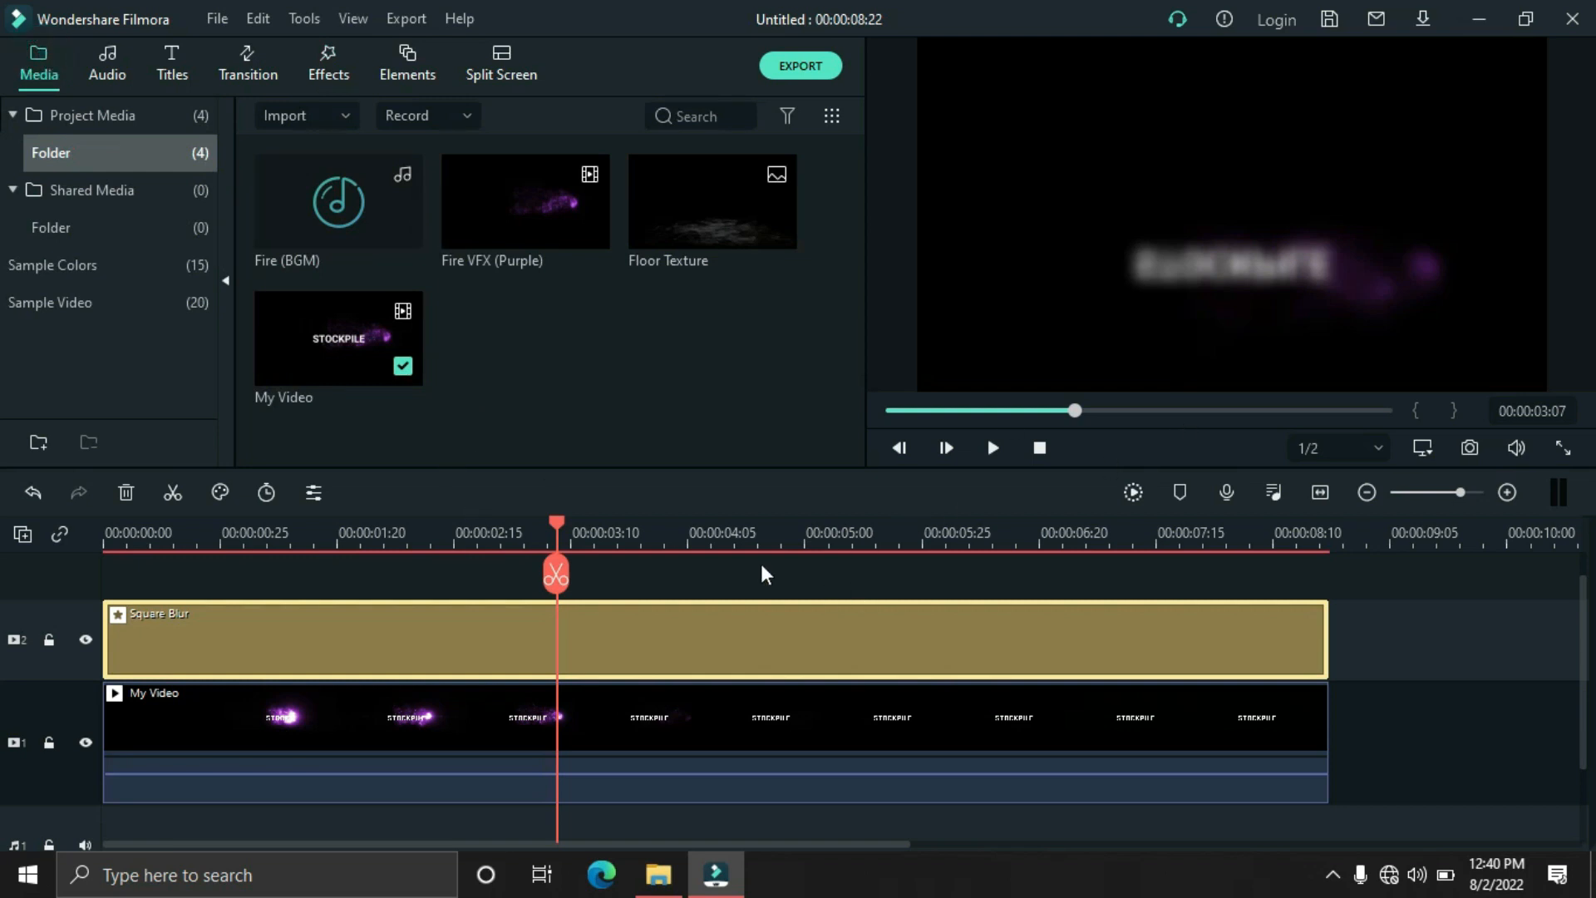
scroll(730, 561, "up", 1)
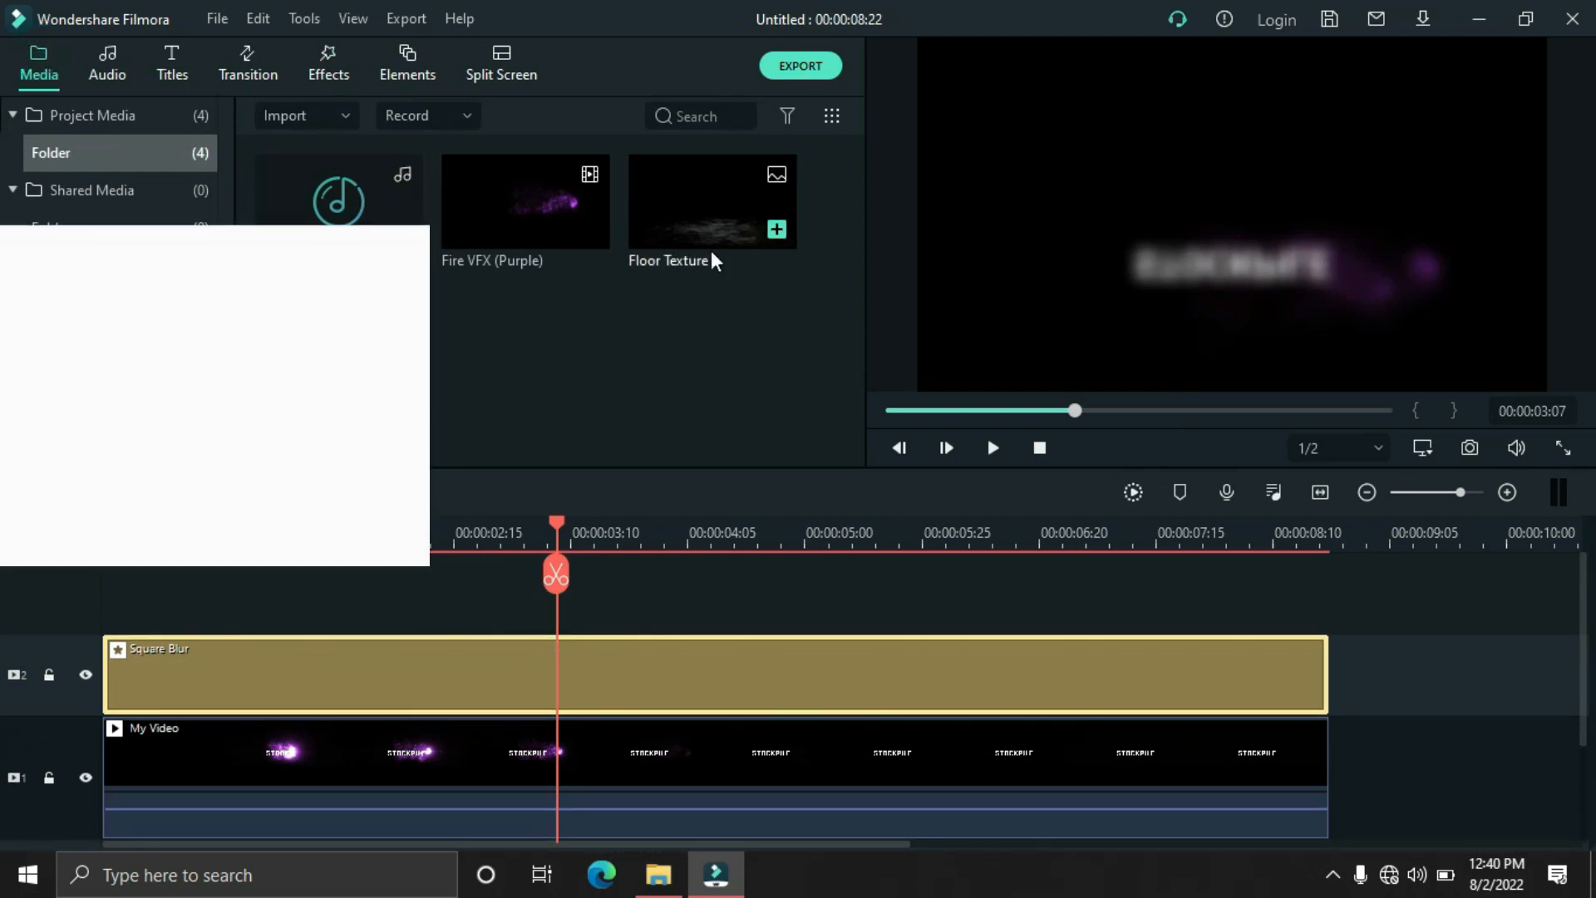
left_click_drag(698, 220, 92, 619)
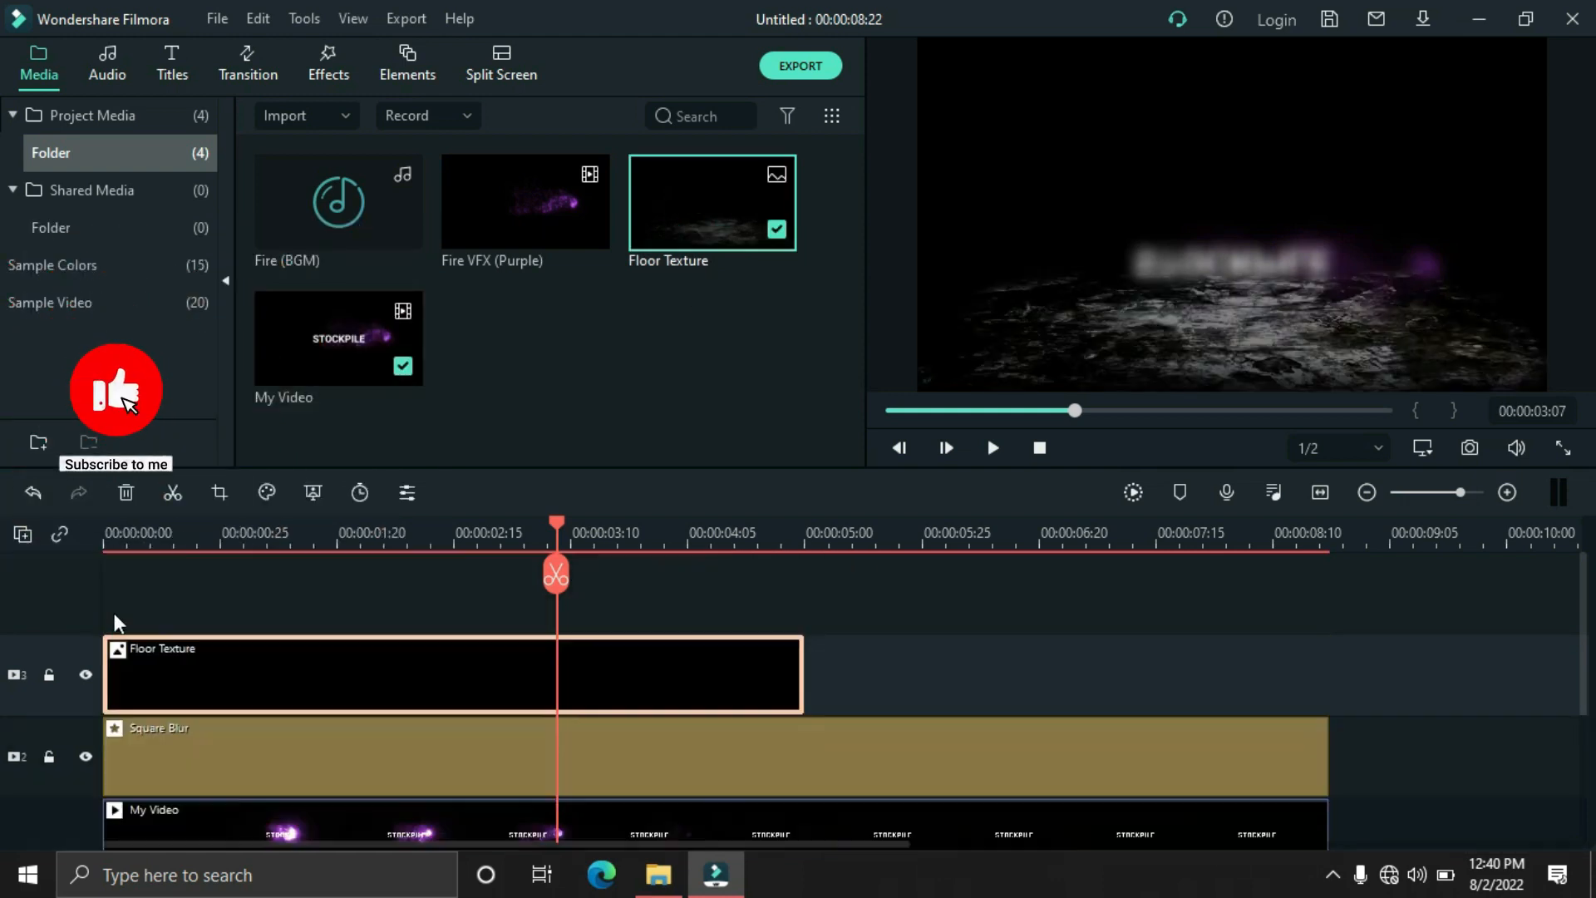
left_click_drag(805, 670, 1328, 662)
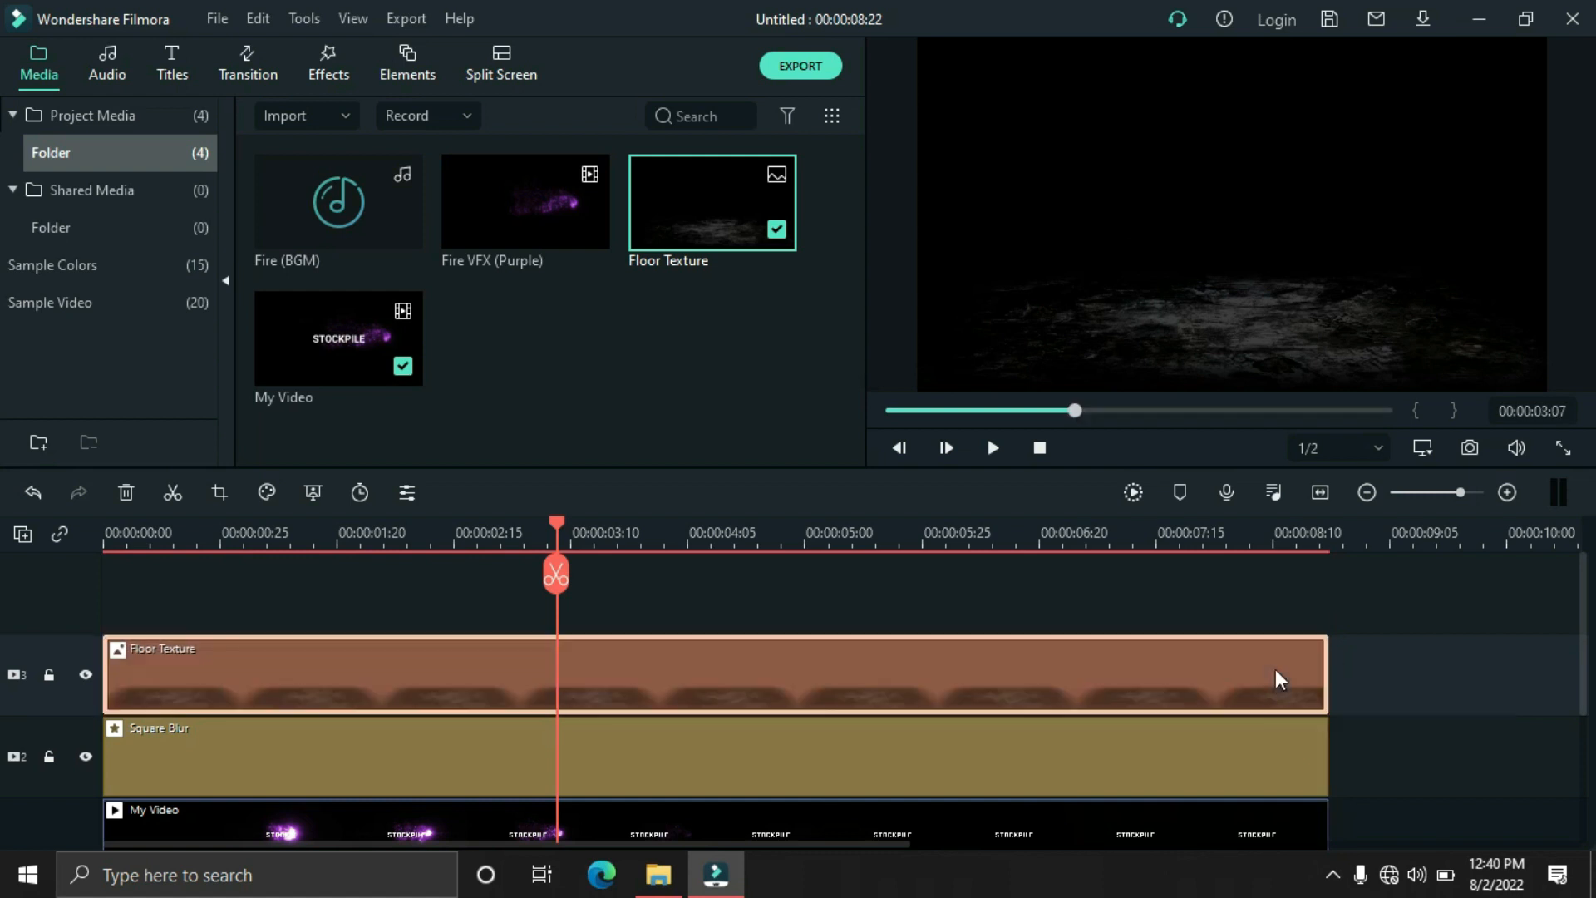
left_click(1040, 448)
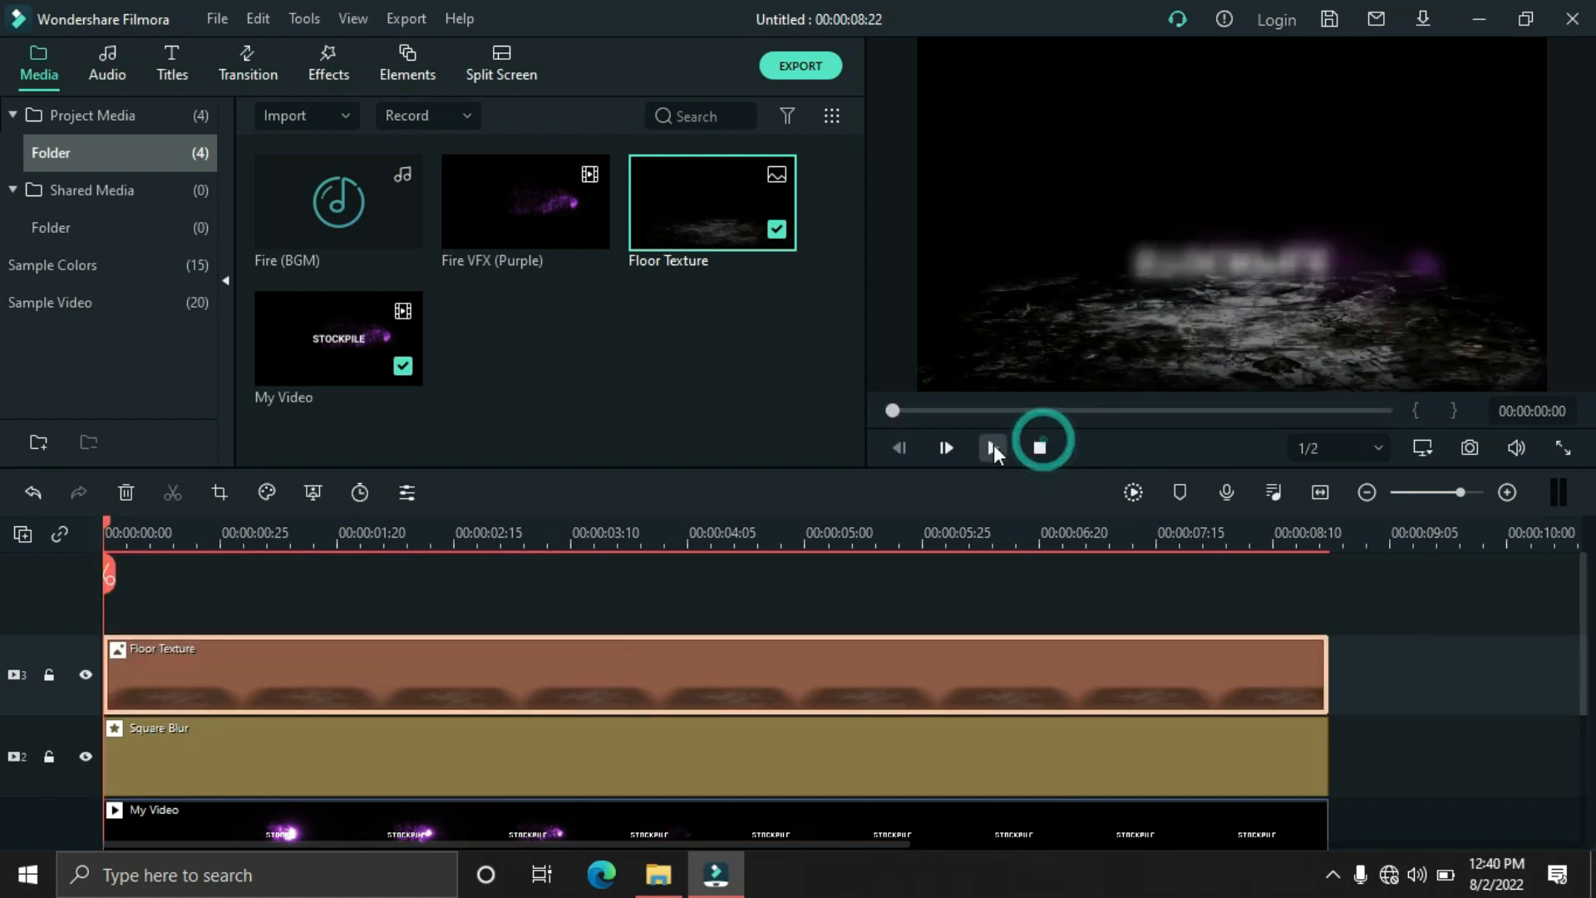
left_click(994, 448)
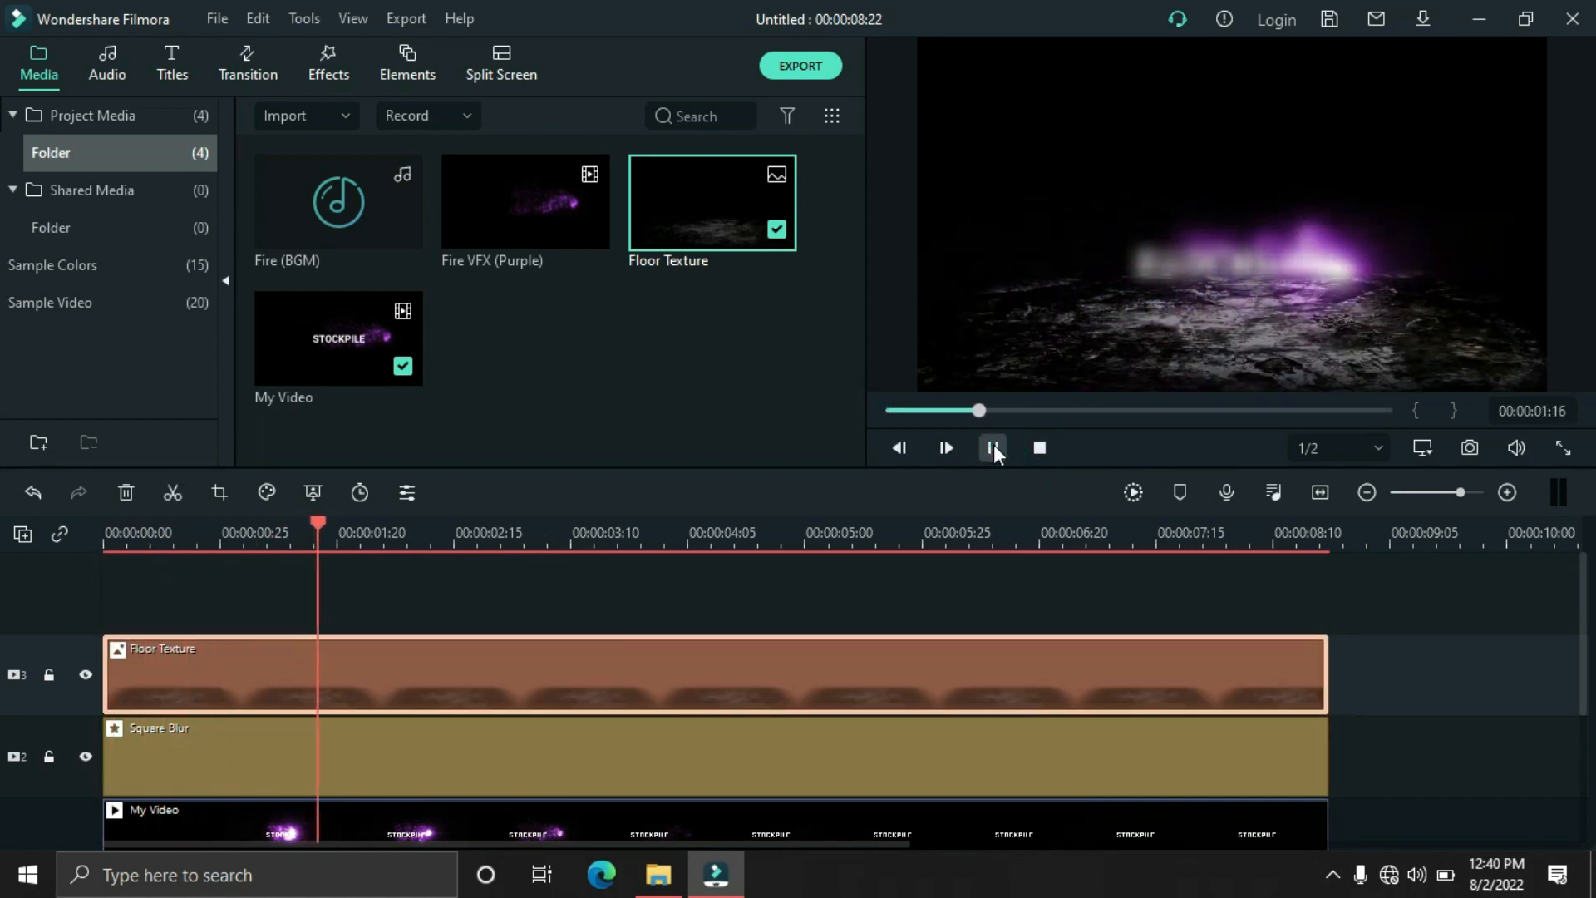
left_click(994, 448)
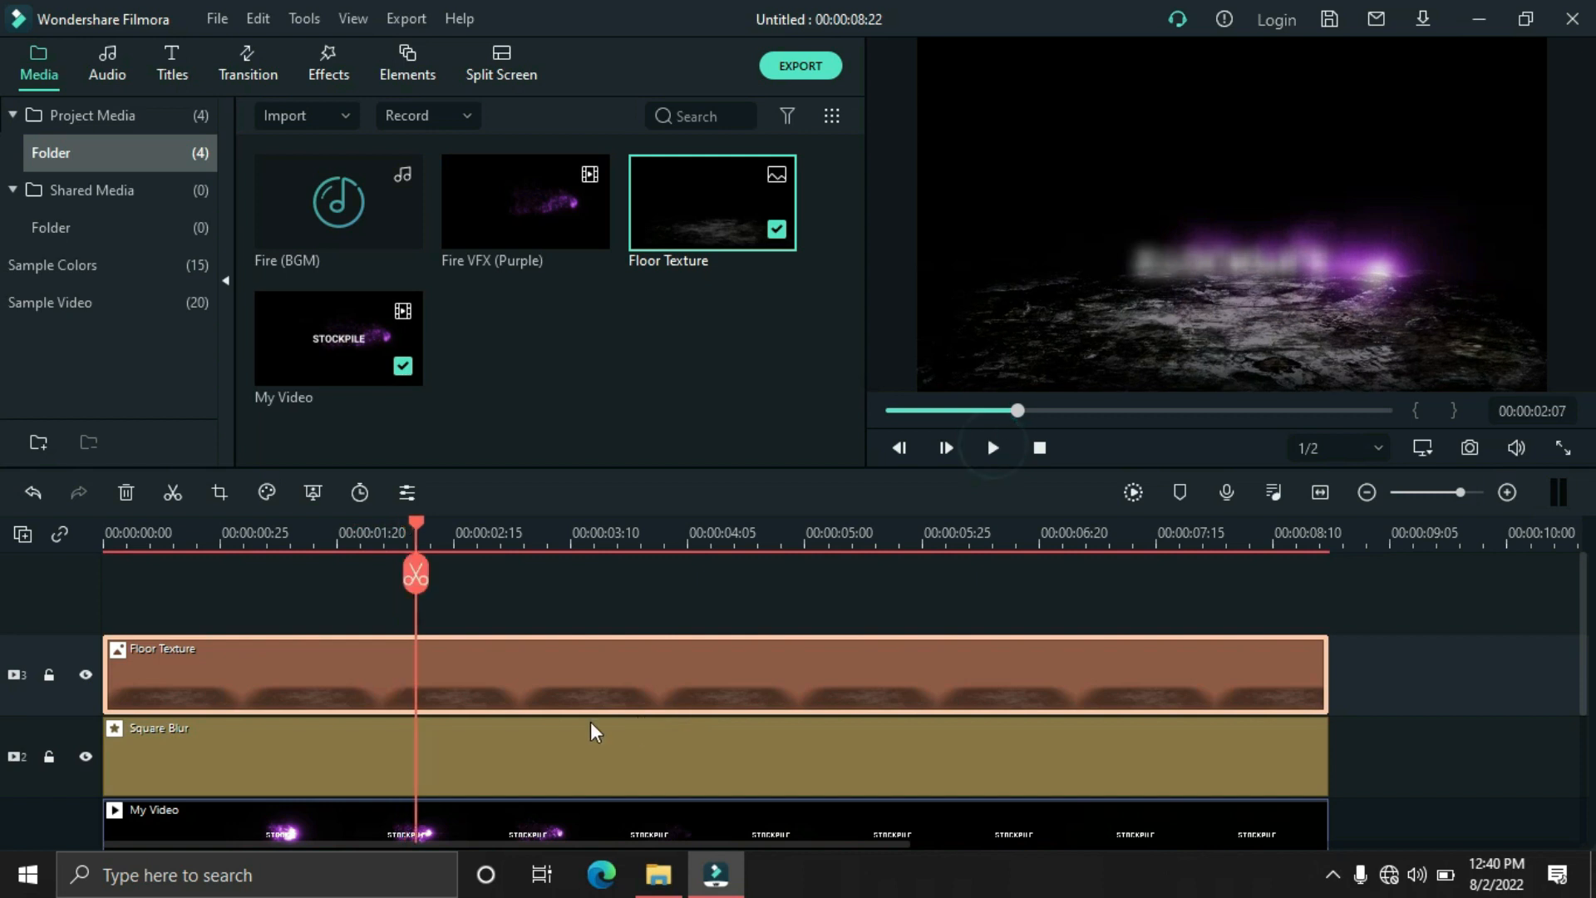
Step: Set the Floor Texture clip's blending mode to Overlay and play the sequence from the beginning
double_click(546, 677)
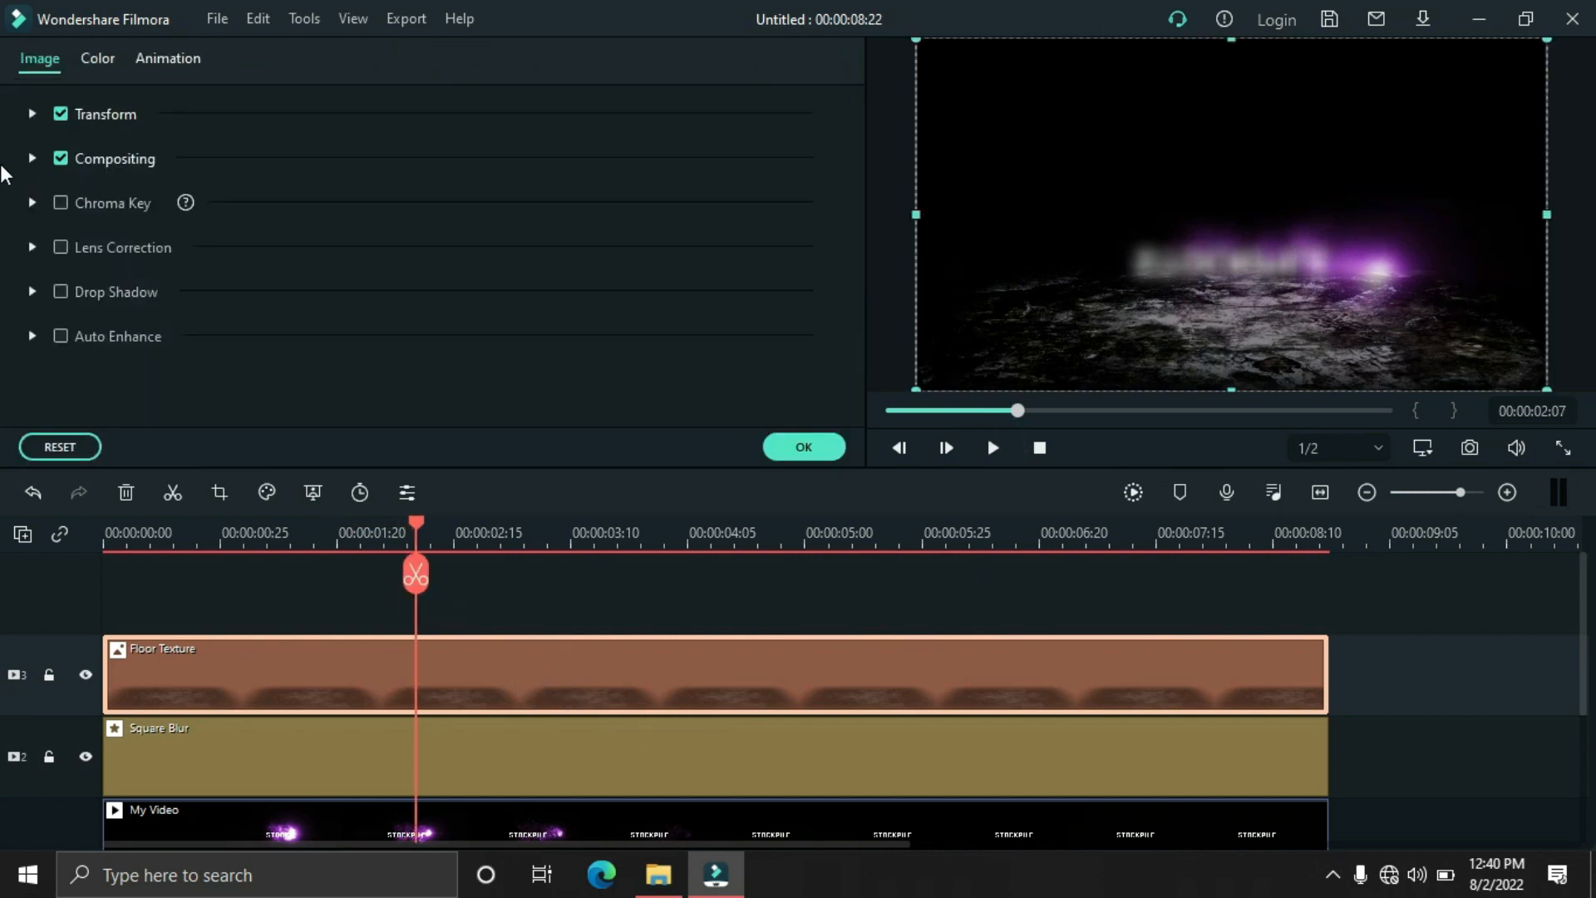
left_click(31, 159)
left_click(391, 225)
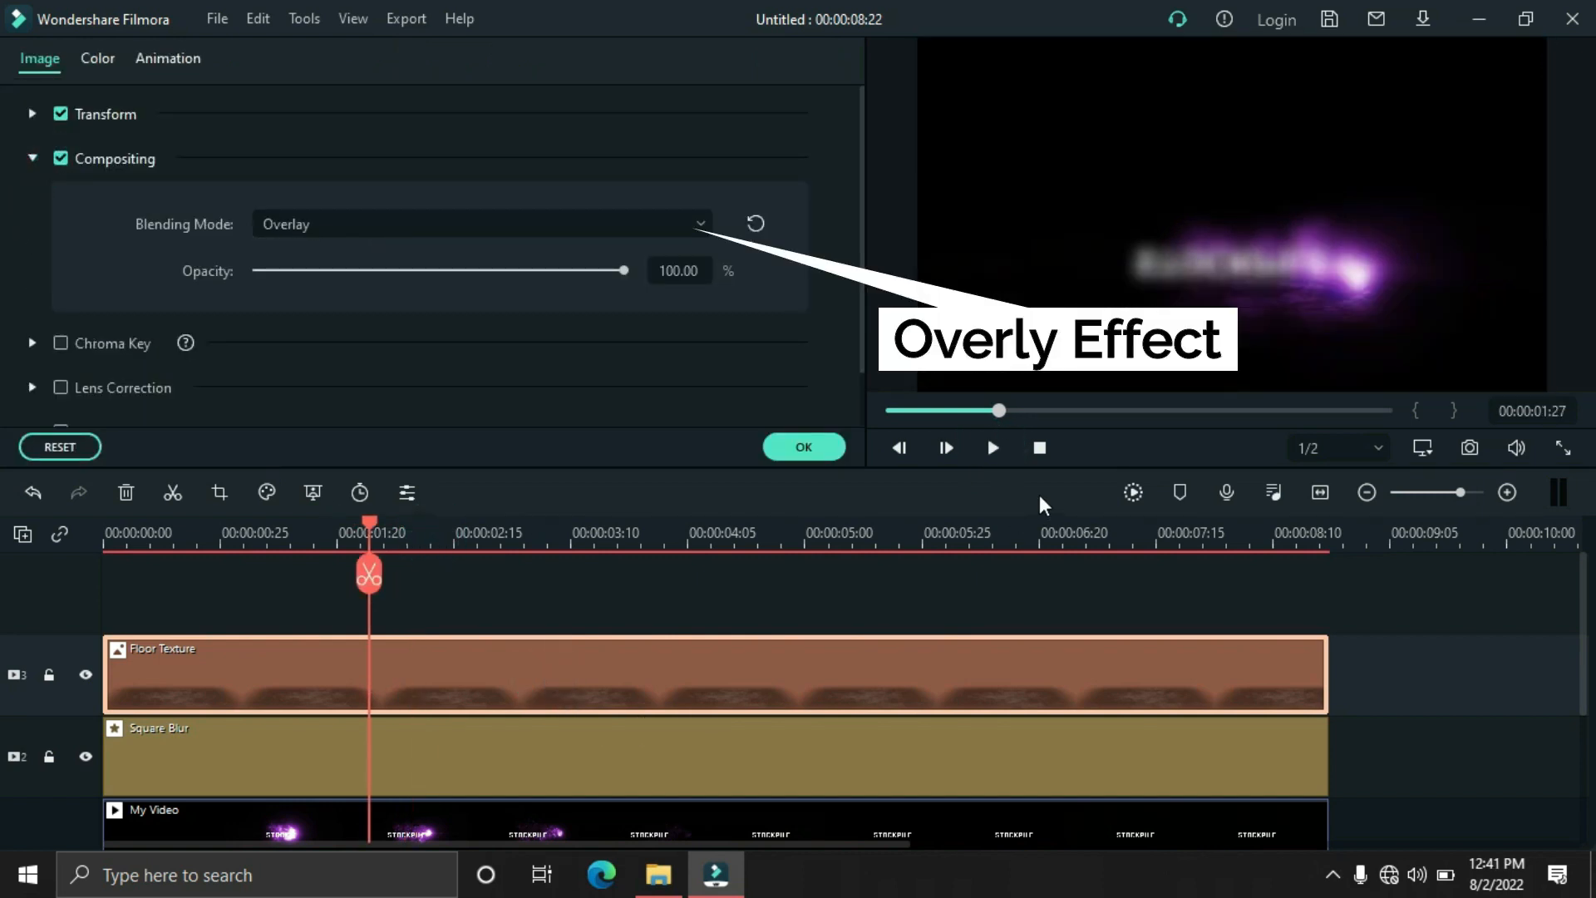
left_click(1039, 448)
left_click(979, 454)
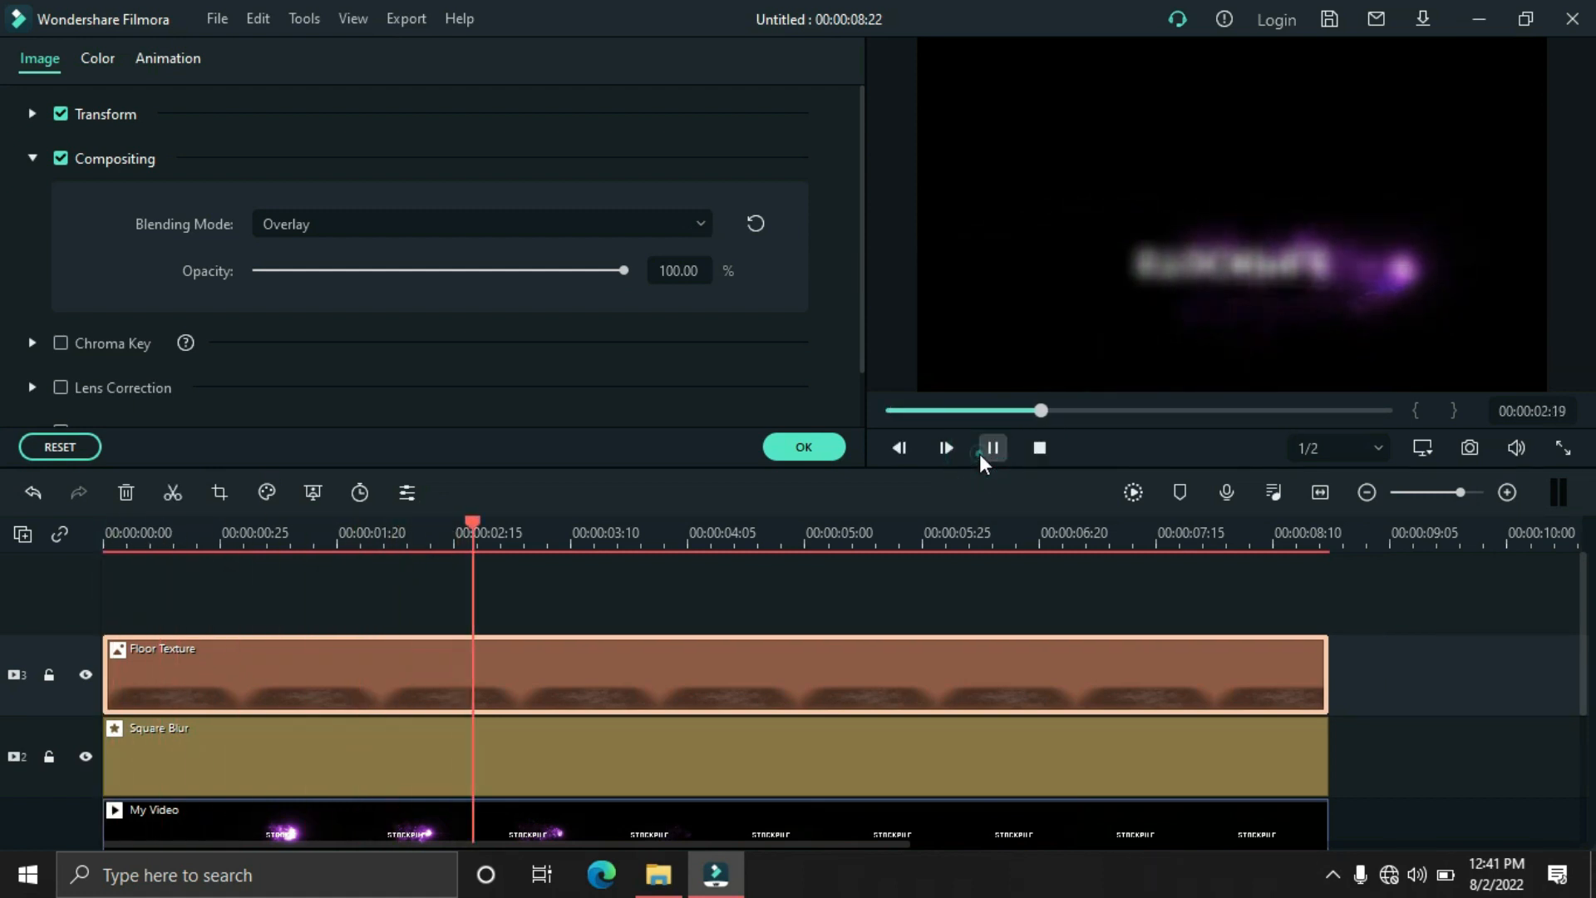
left_click(799, 448)
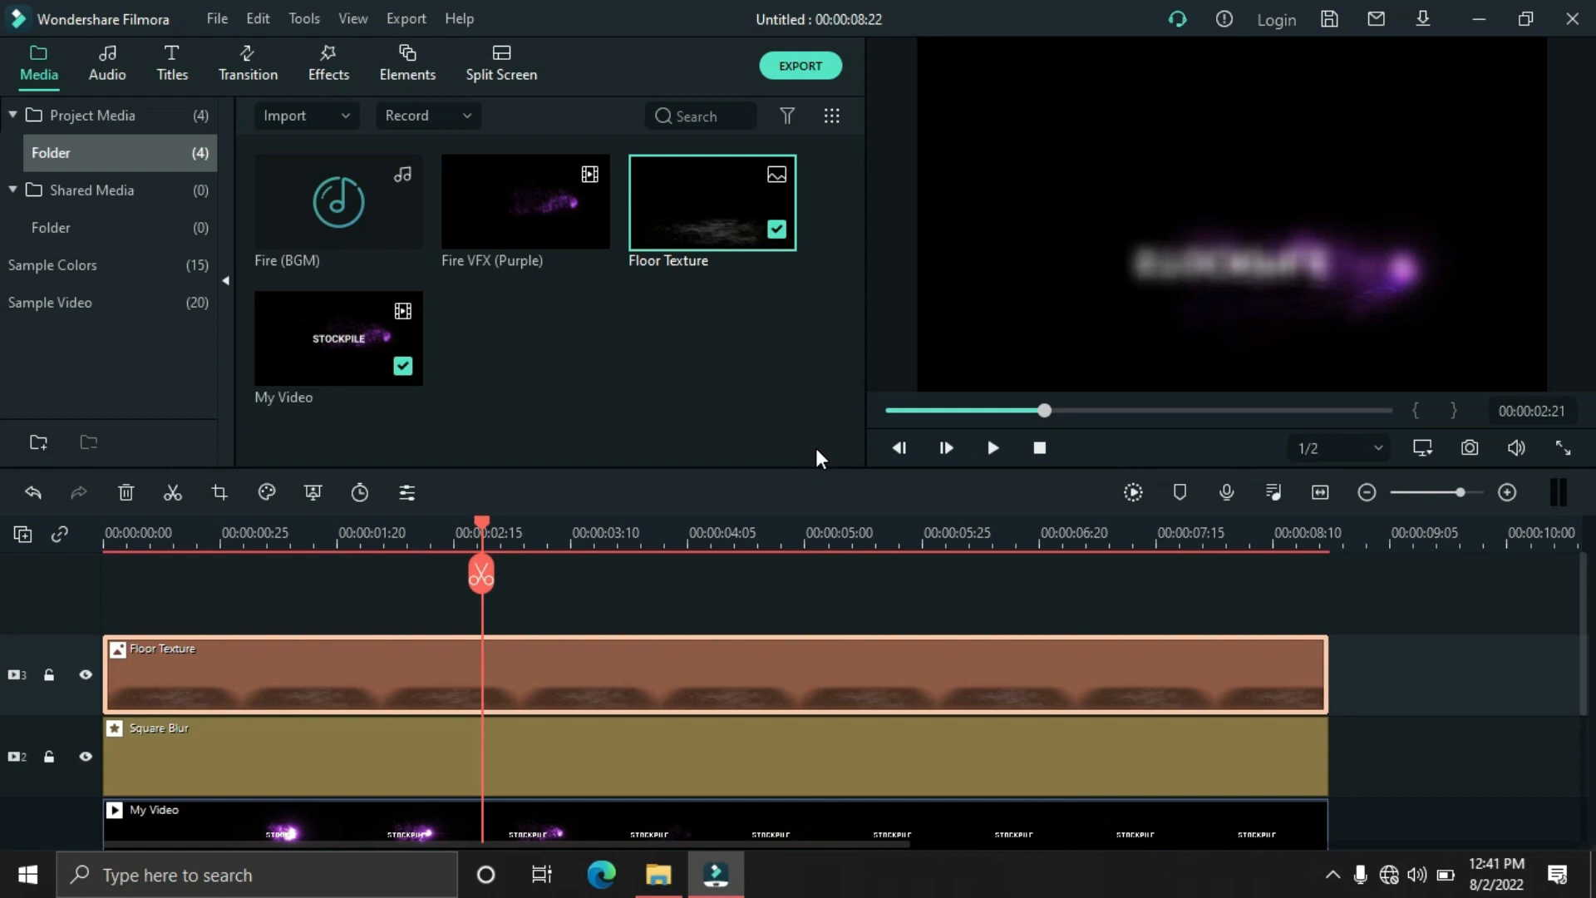
Step: Place a second copy of My Video at the start of a new track above Floor Texture
left_click(582, 407)
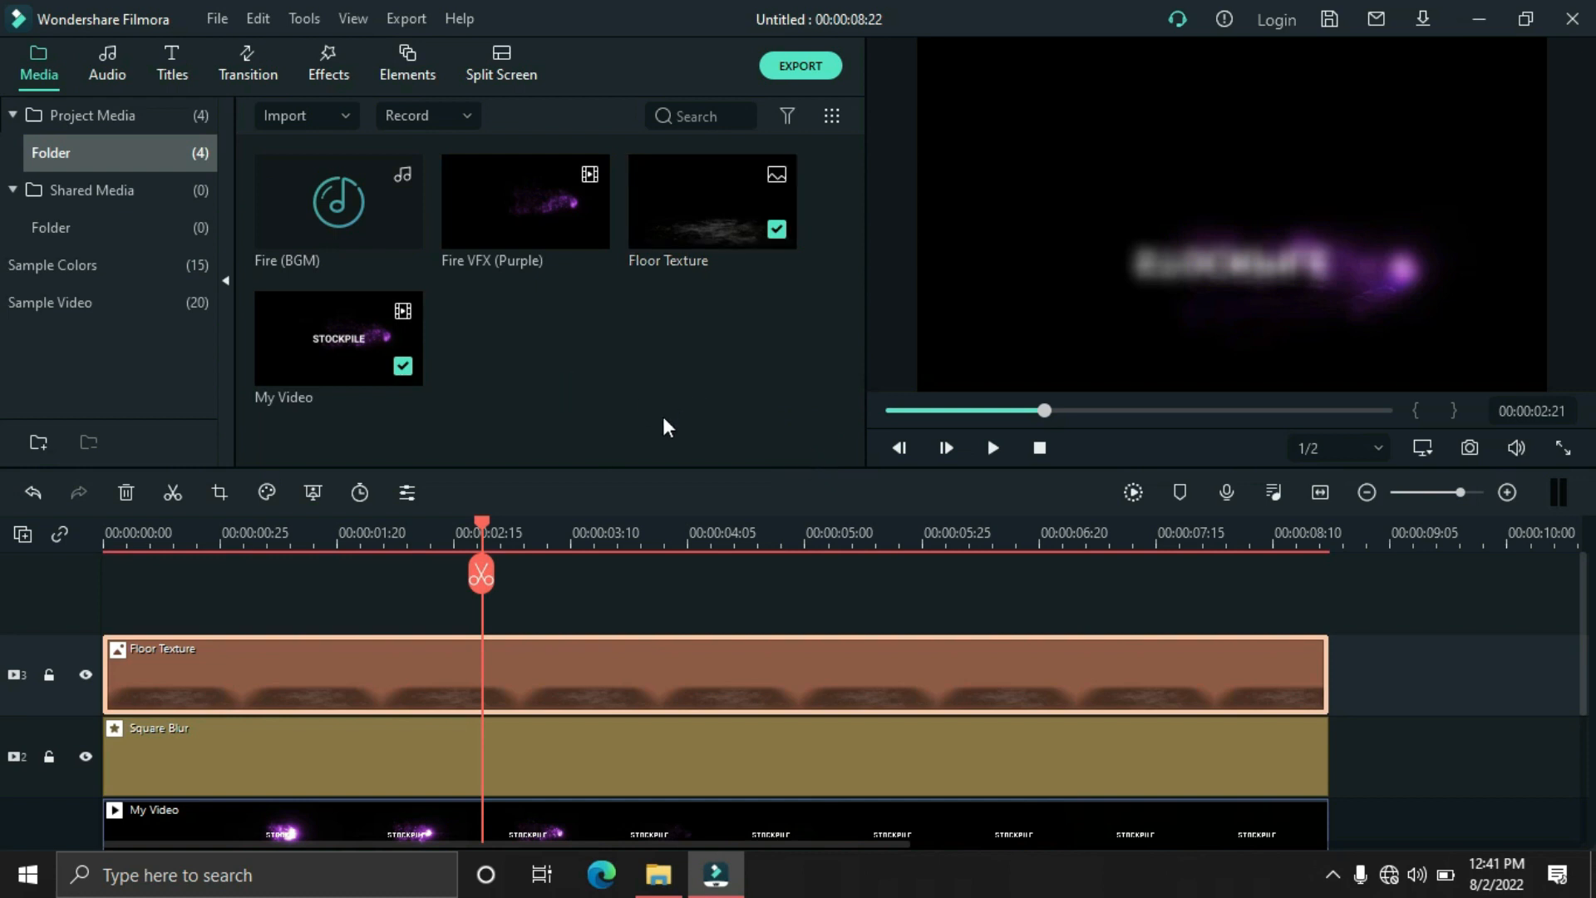
left_click(329, 358)
left_click(563, 360)
left_click_drag(317, 360, 54, 595)
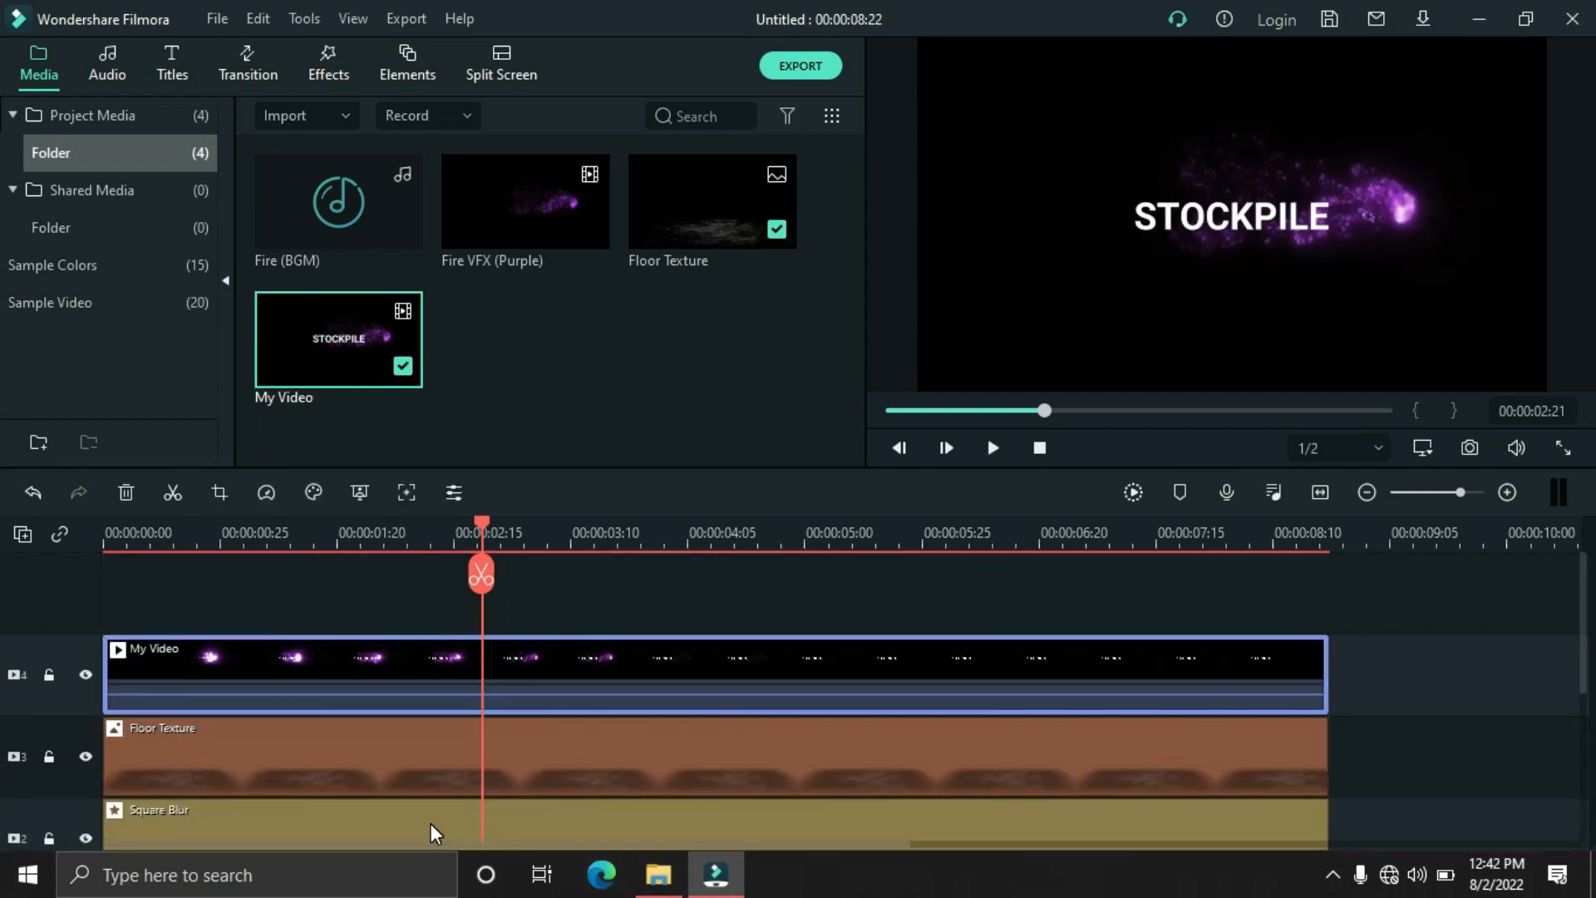
Step: Set the upper My Video clip's blending mode to Screen and move it straight up by about one title height
double_click(556, 665)
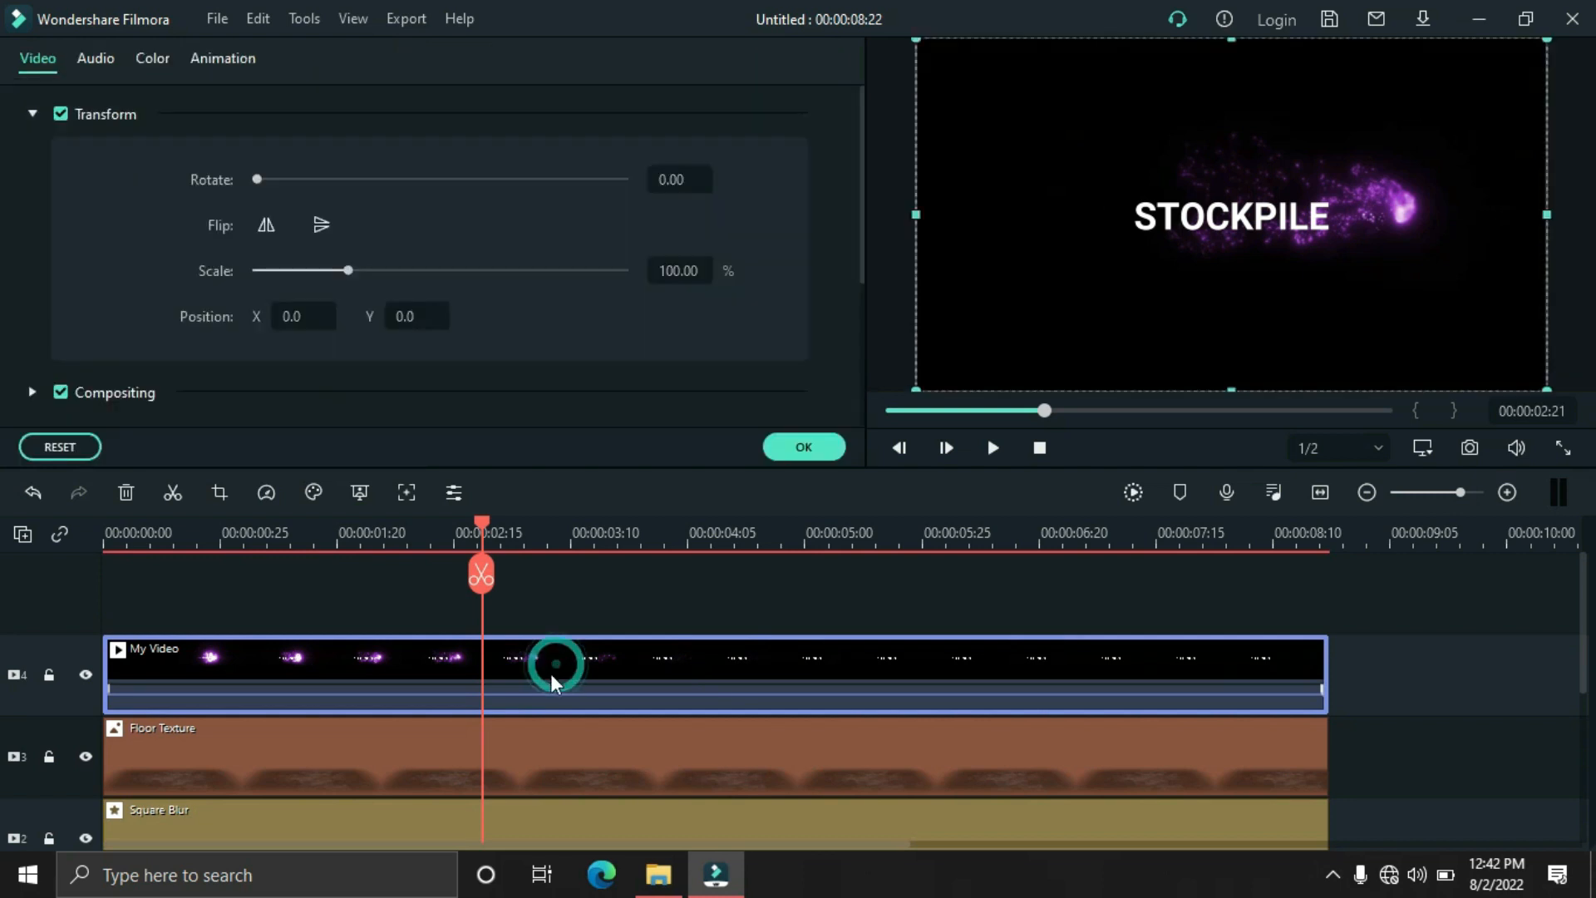
left_click(33, 114)
left_click(34, 158)
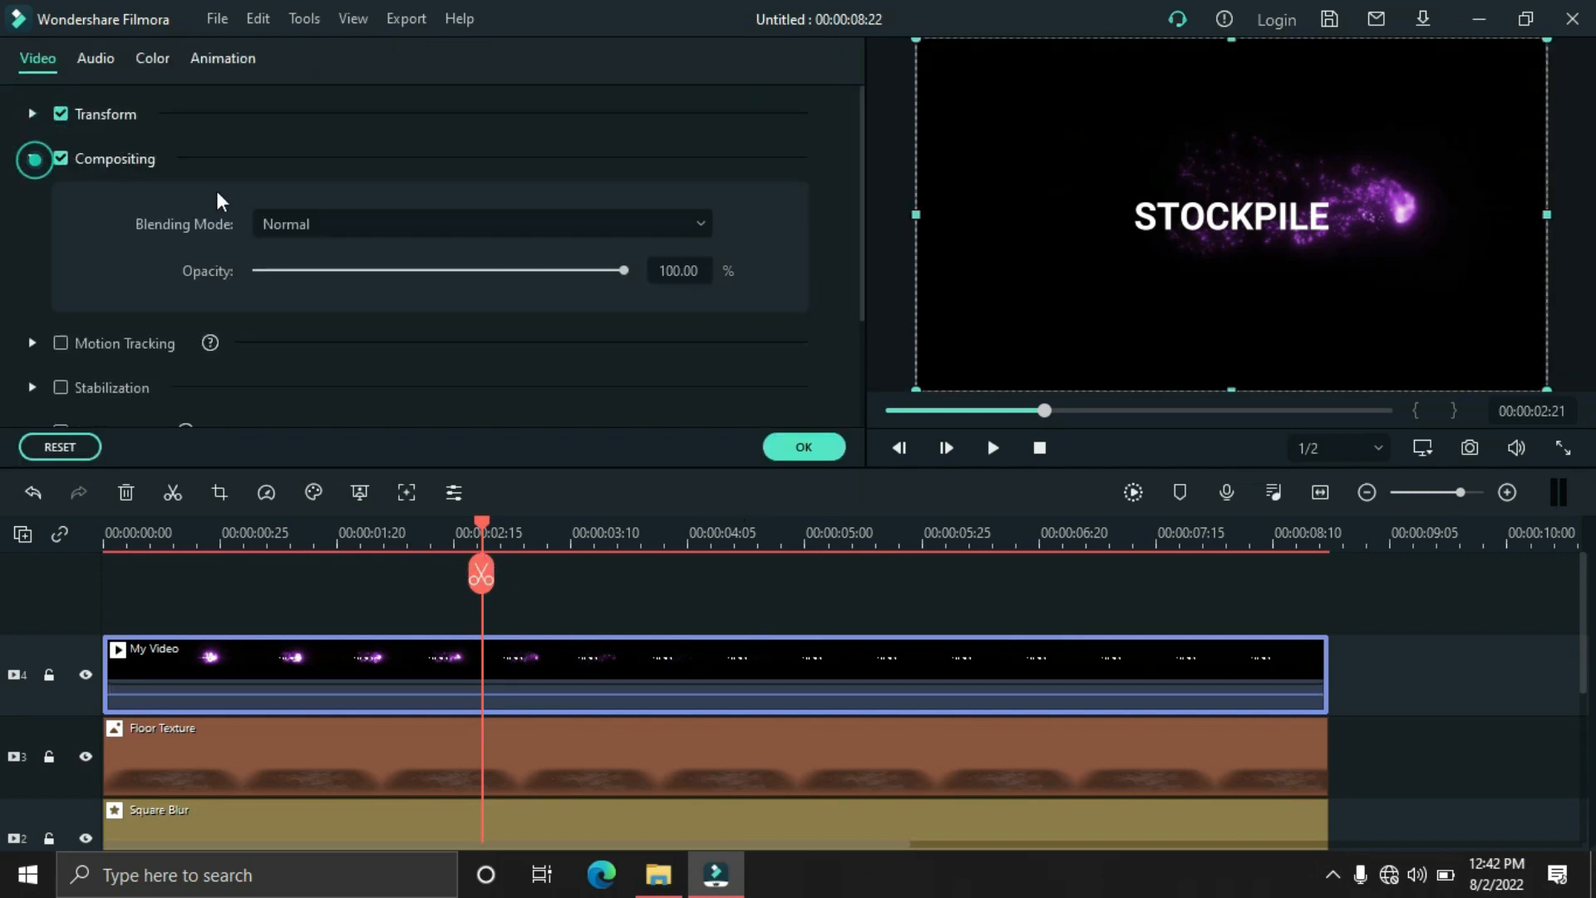
left_click(325, 236)
left_click(327, 511)
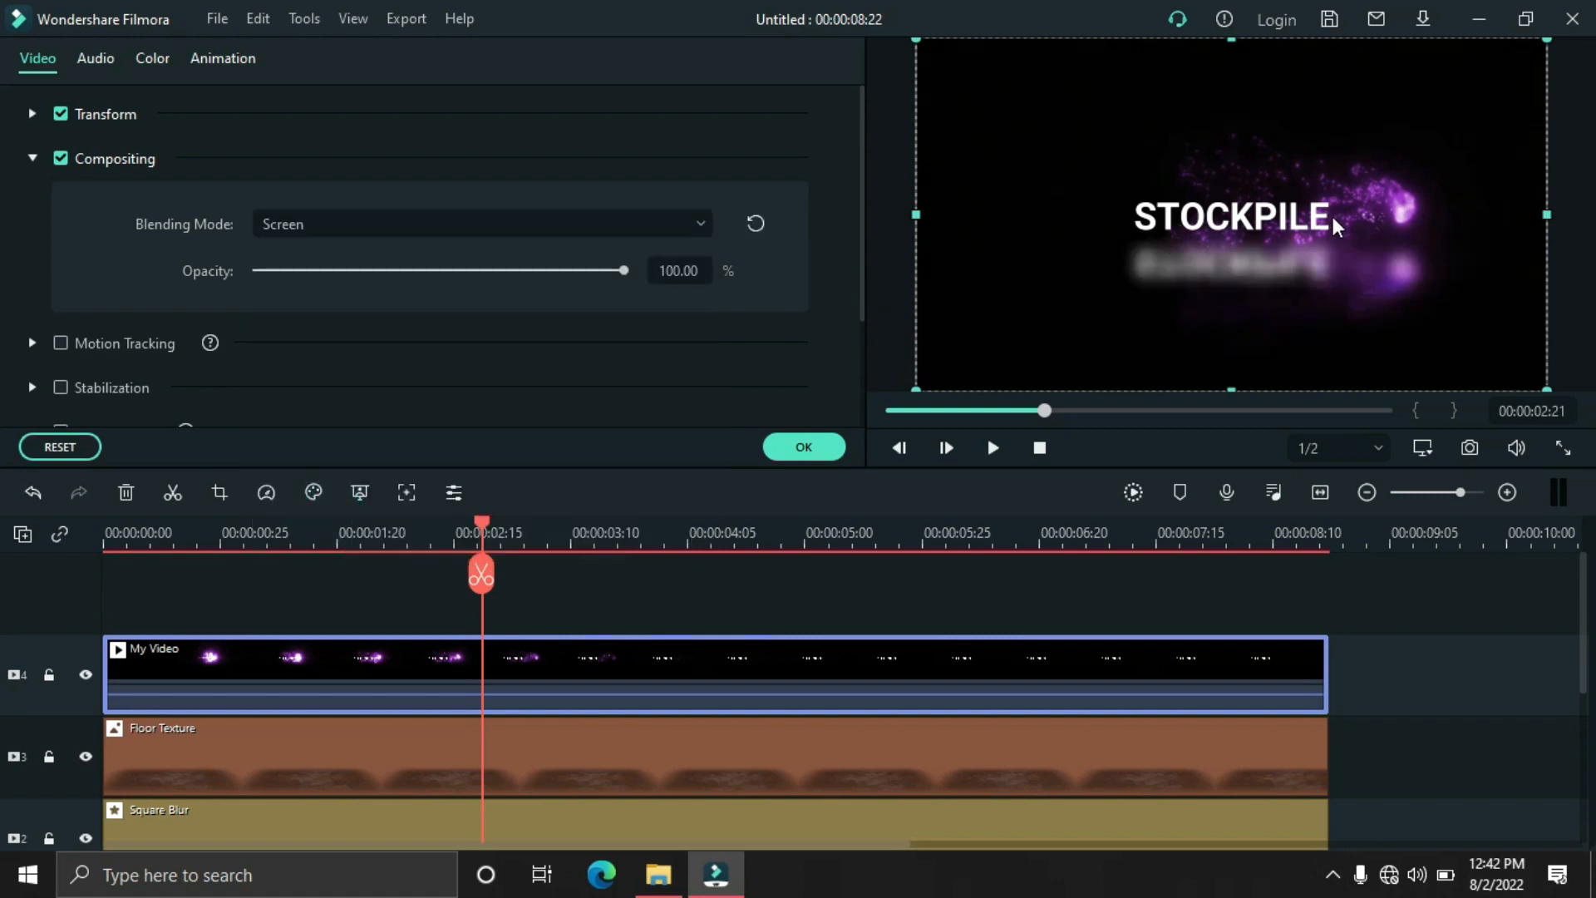
left_click_drag(1354, 213, 1354, 190)
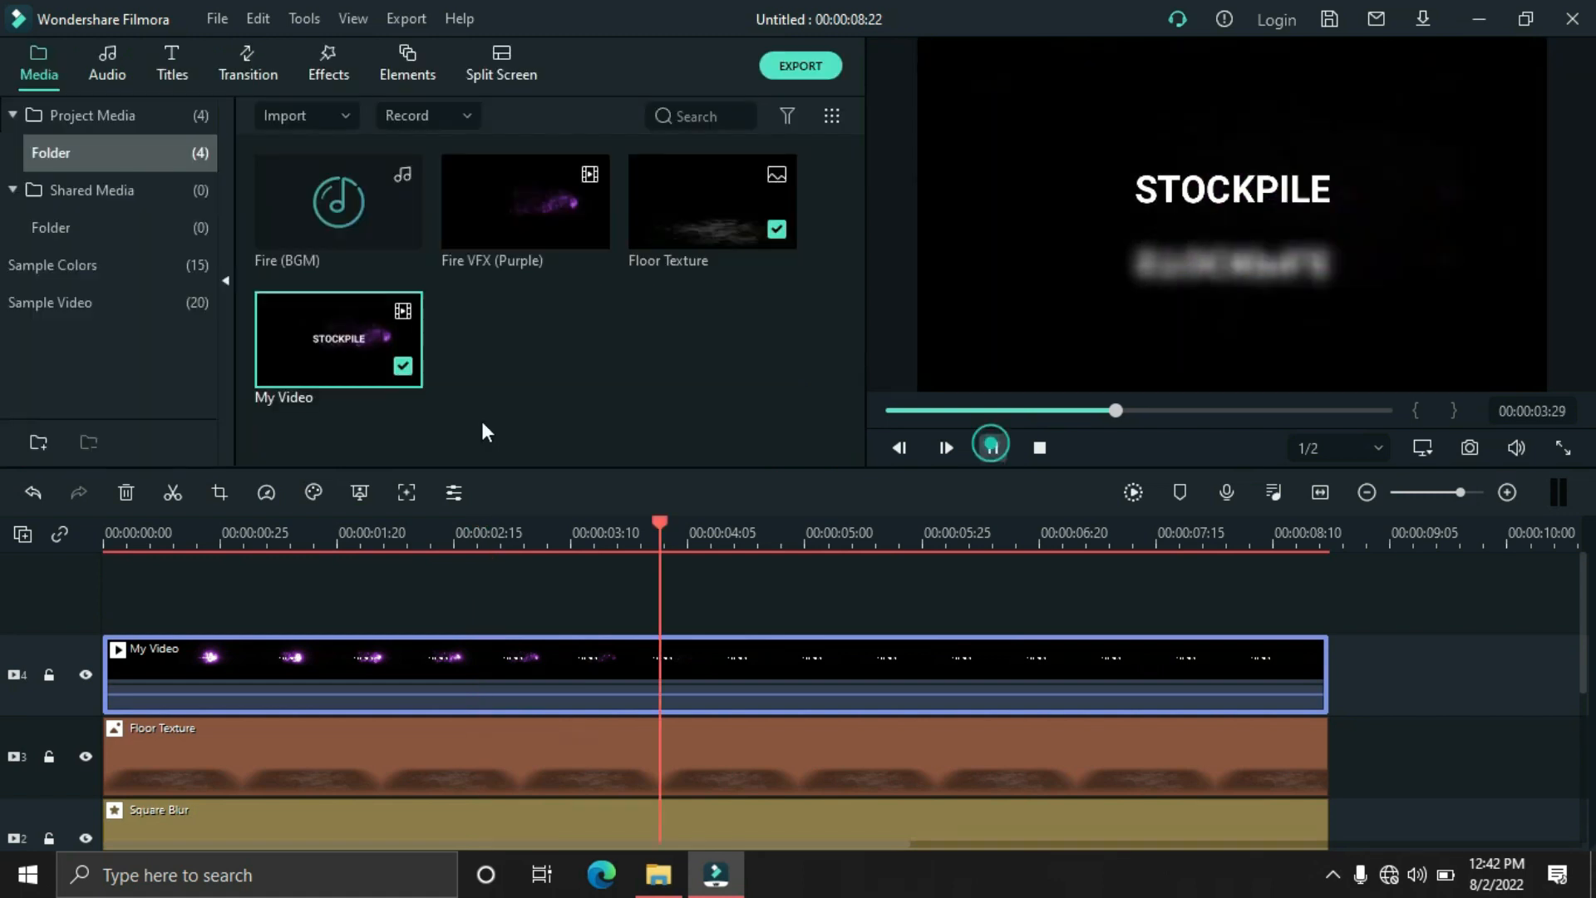
Step: Place the Fire (BGM) audio at the start of the audio track below the flipped My Video clip
left_click(510, 398)
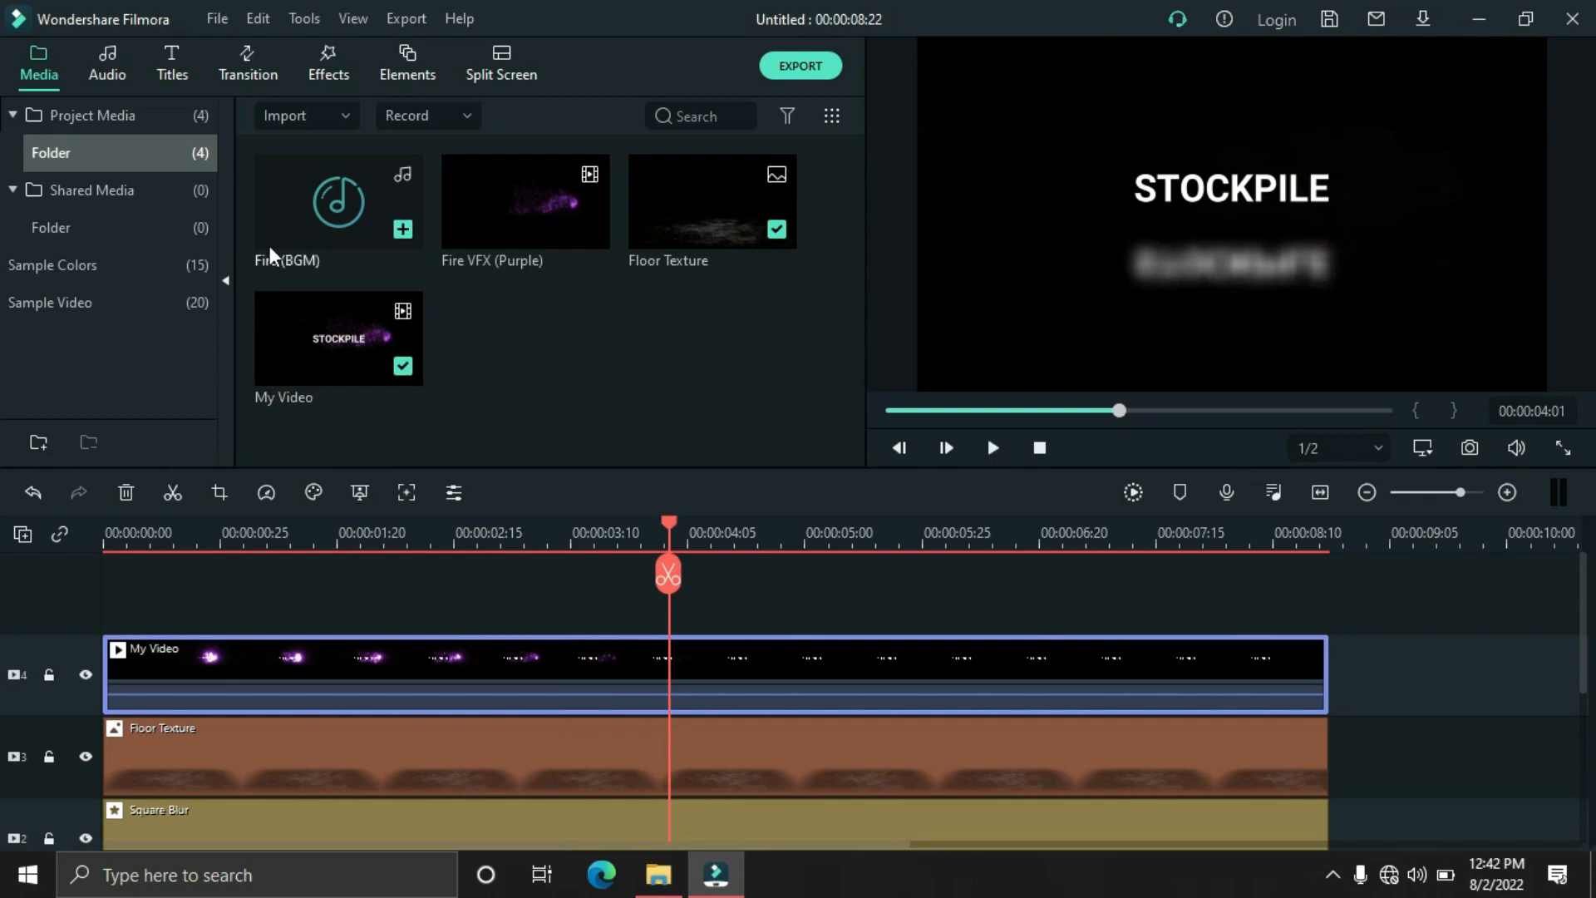
left_click_drag(291, 227, 91, 748)
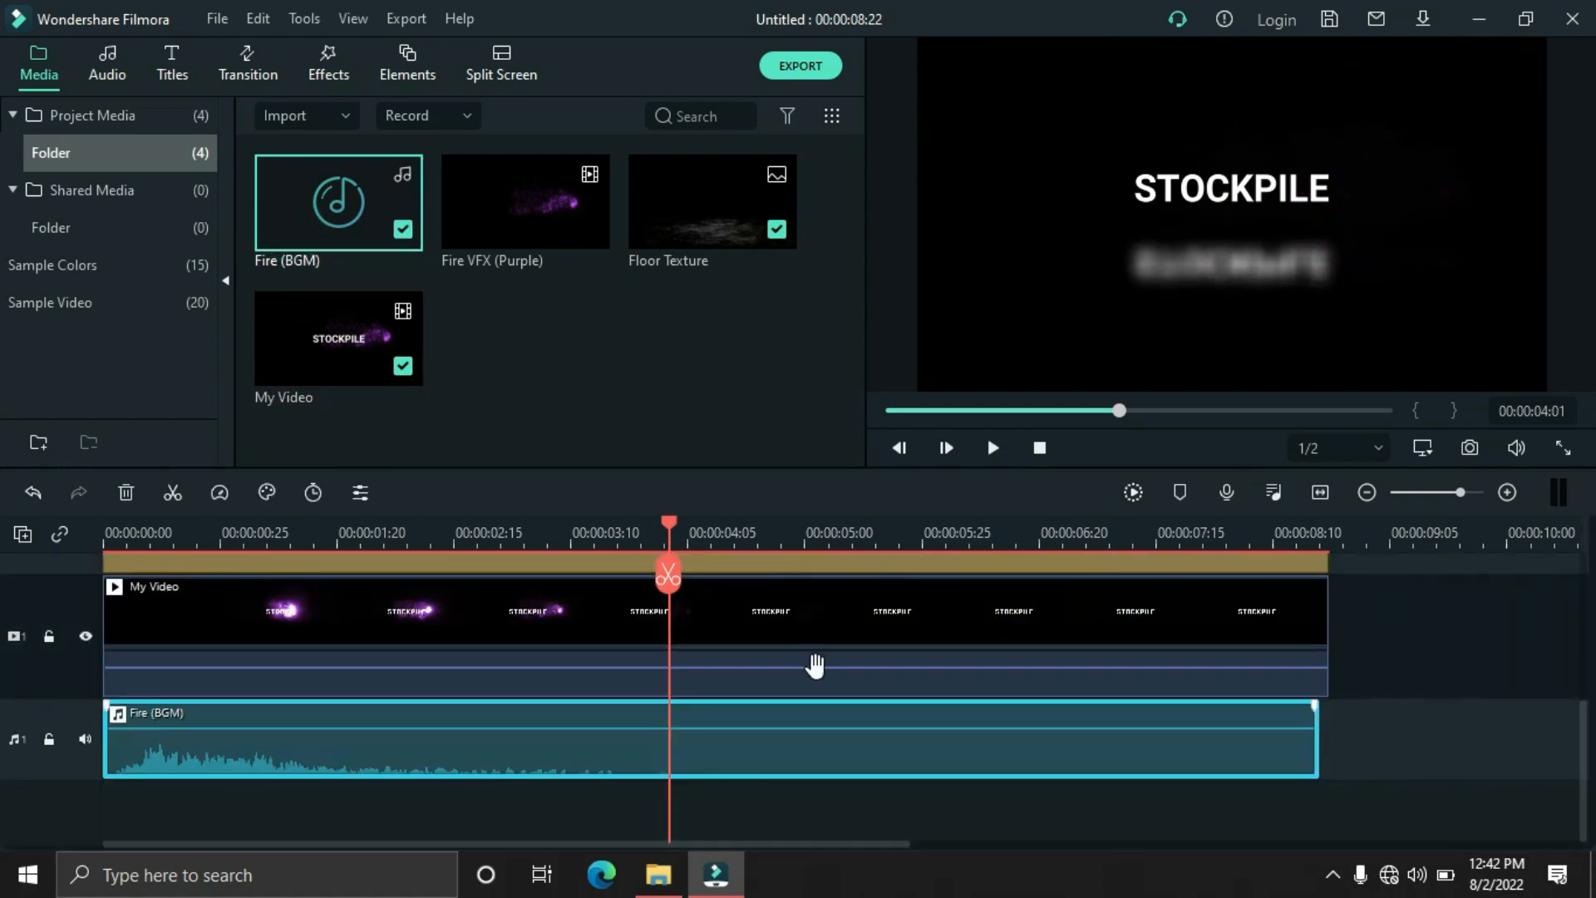
Step: Render the timeline preview and play it to the end, and open the export settings
left_click(1128, 495)
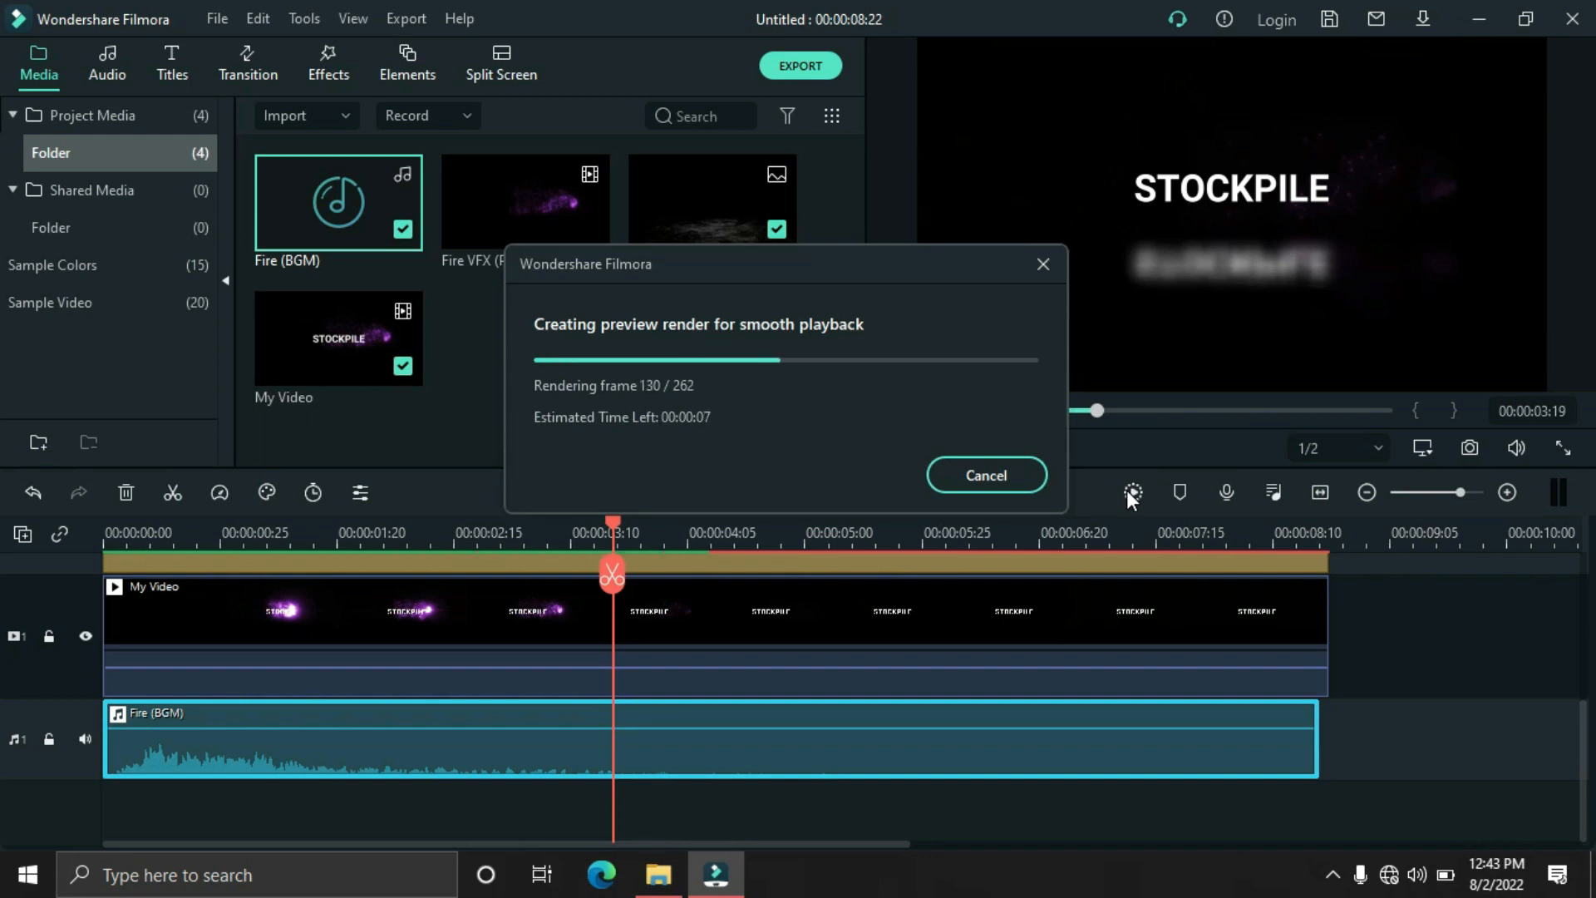
left_click(994, 449)
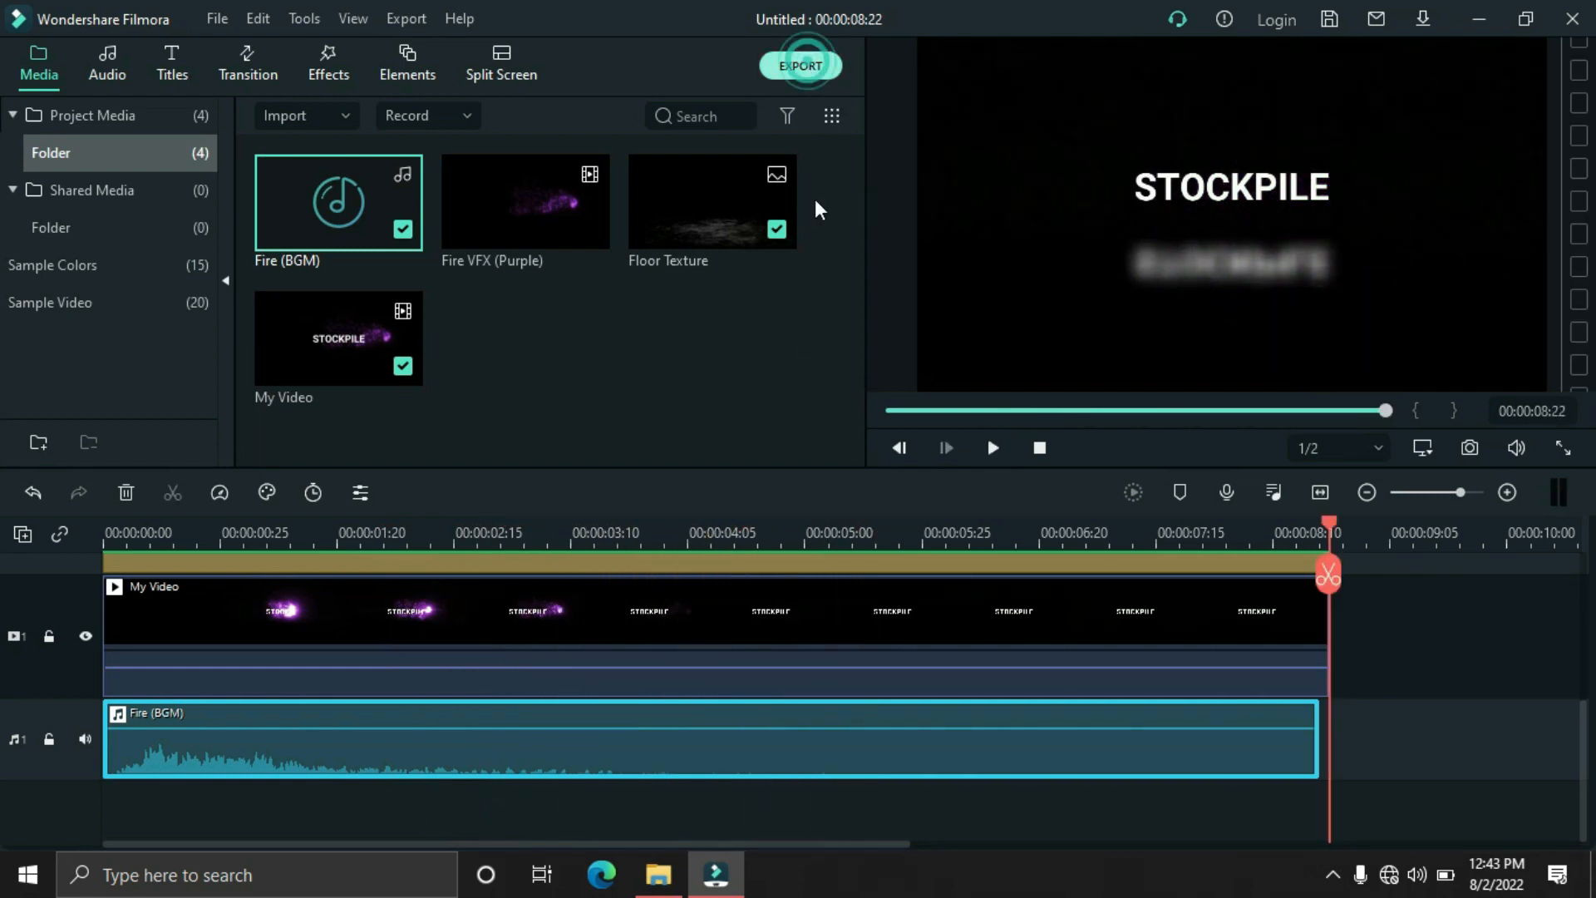
key("ctrl+e")
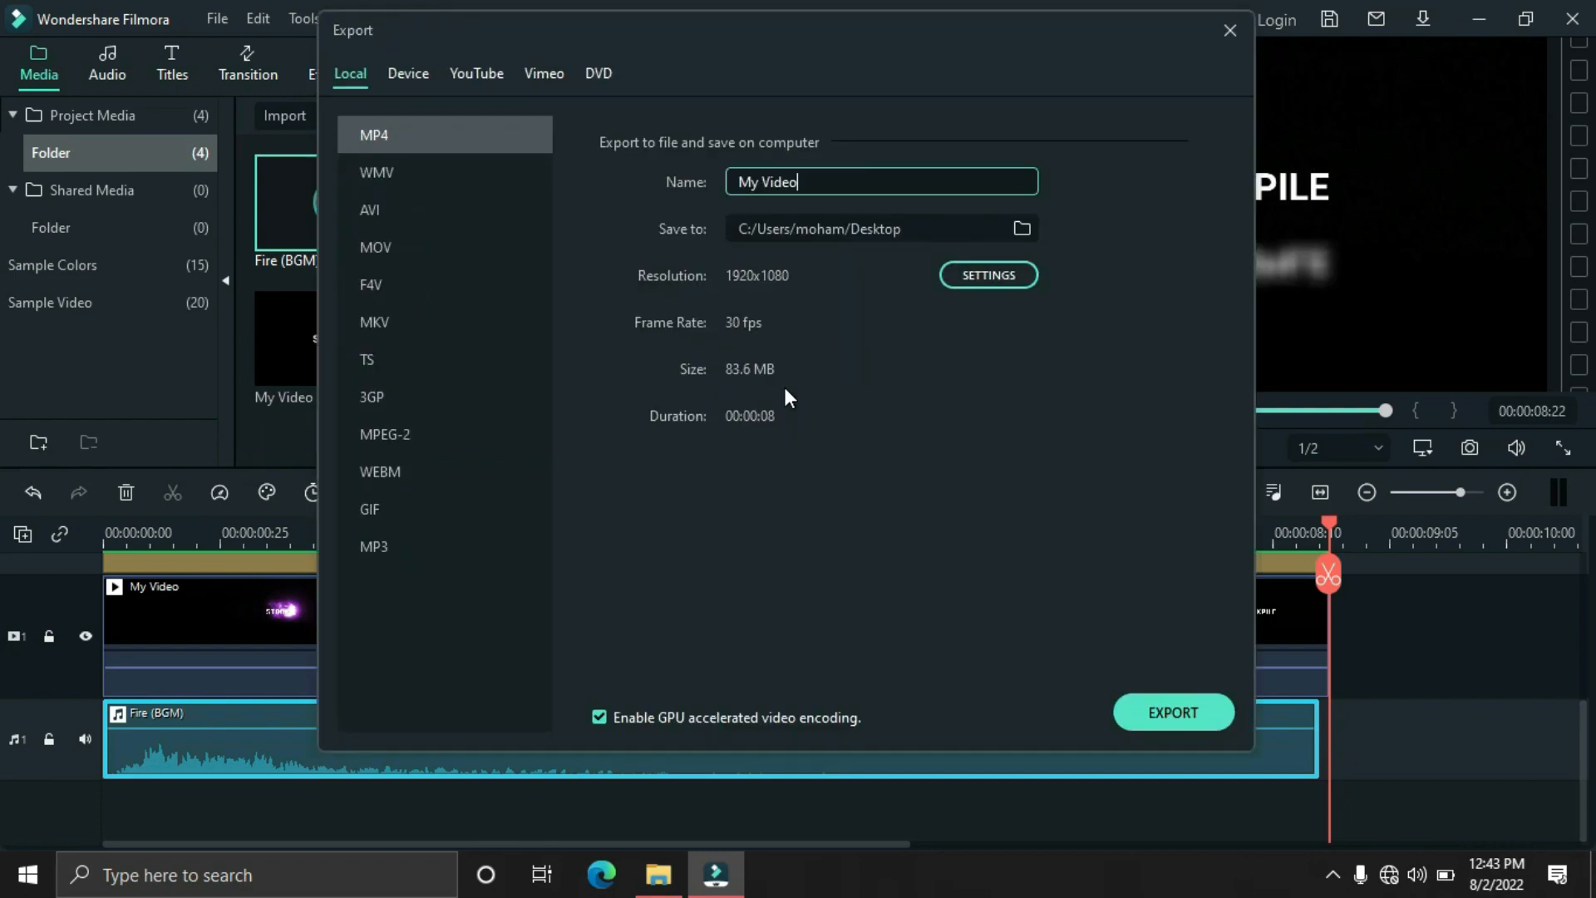